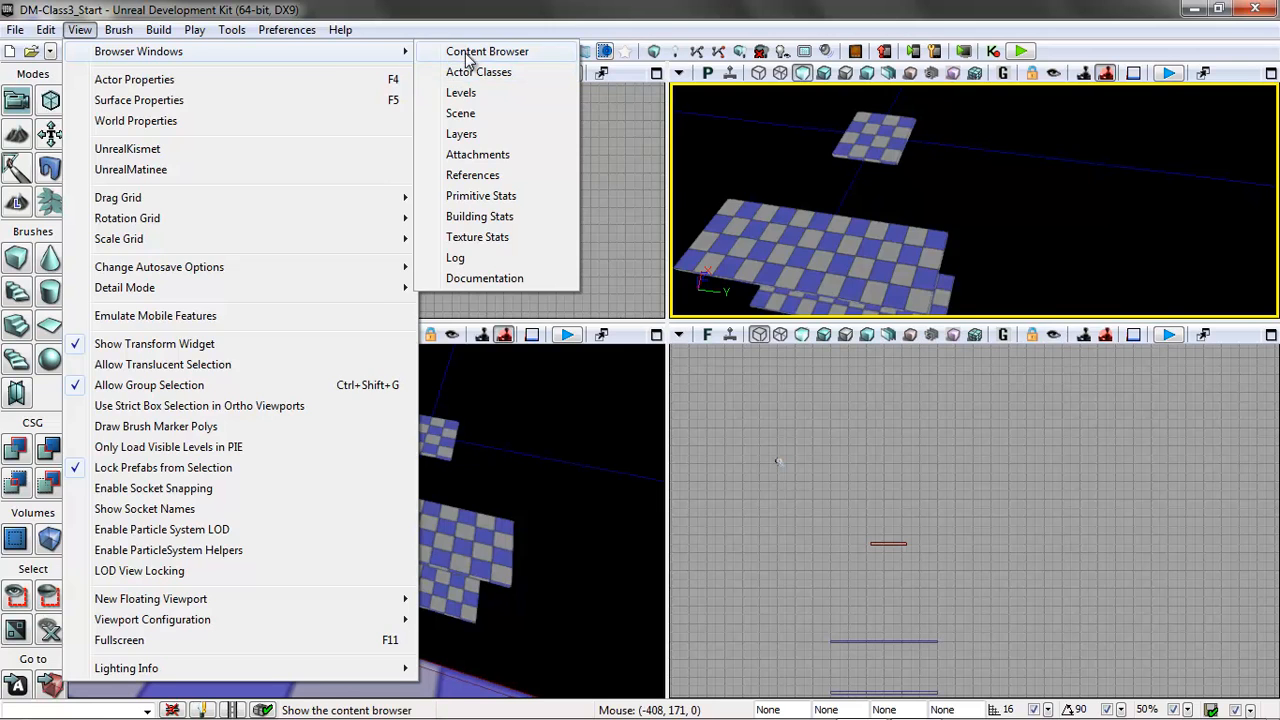
Open the Content Browser and show the assets in the Characters folder of UDKGame > Content > UT3.
{"action": "left_click_drag", "start_coordinate": [567, 106], "coordinate": [607, 95]}
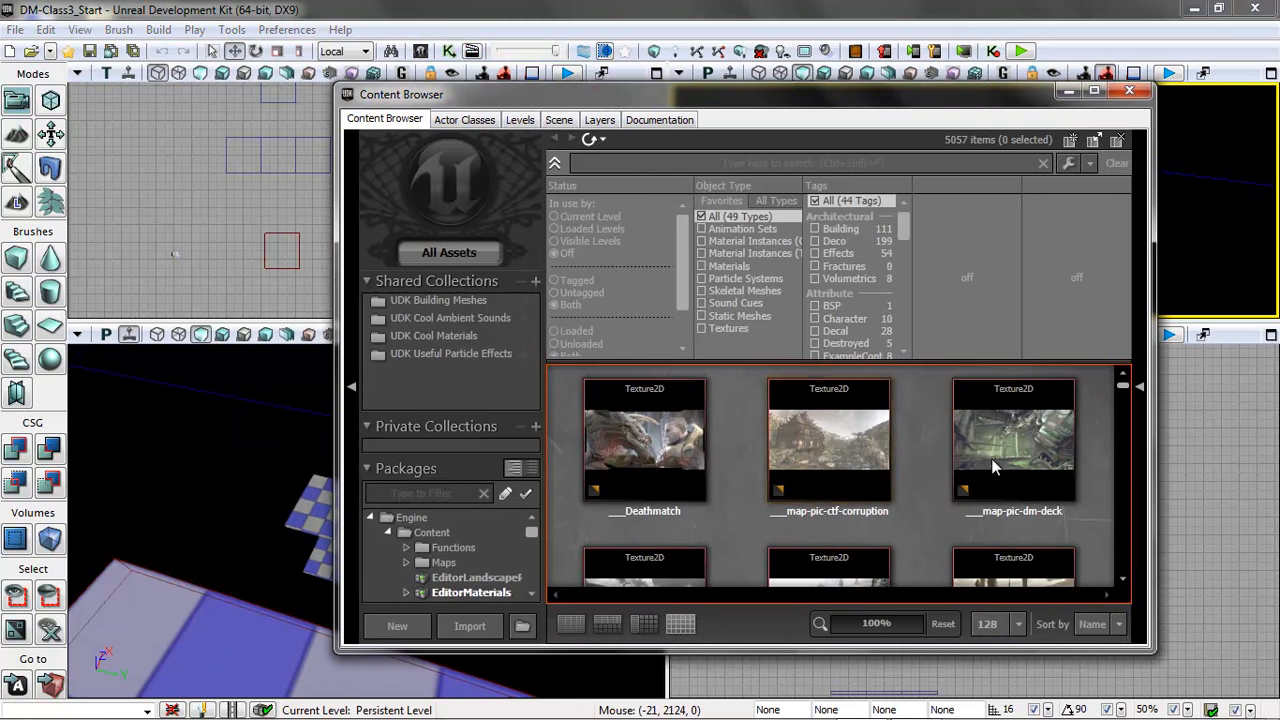
{"action": "mouse_move", "coordinate": [1121, 405]}
{"action": "left_mouse_down"}
{"action": "mouse_move", "coordinate": [1115, 429]}
{"action": "mouse_move", "coordinate": [1116, 394]}
{"action": "left_mouse_up"}
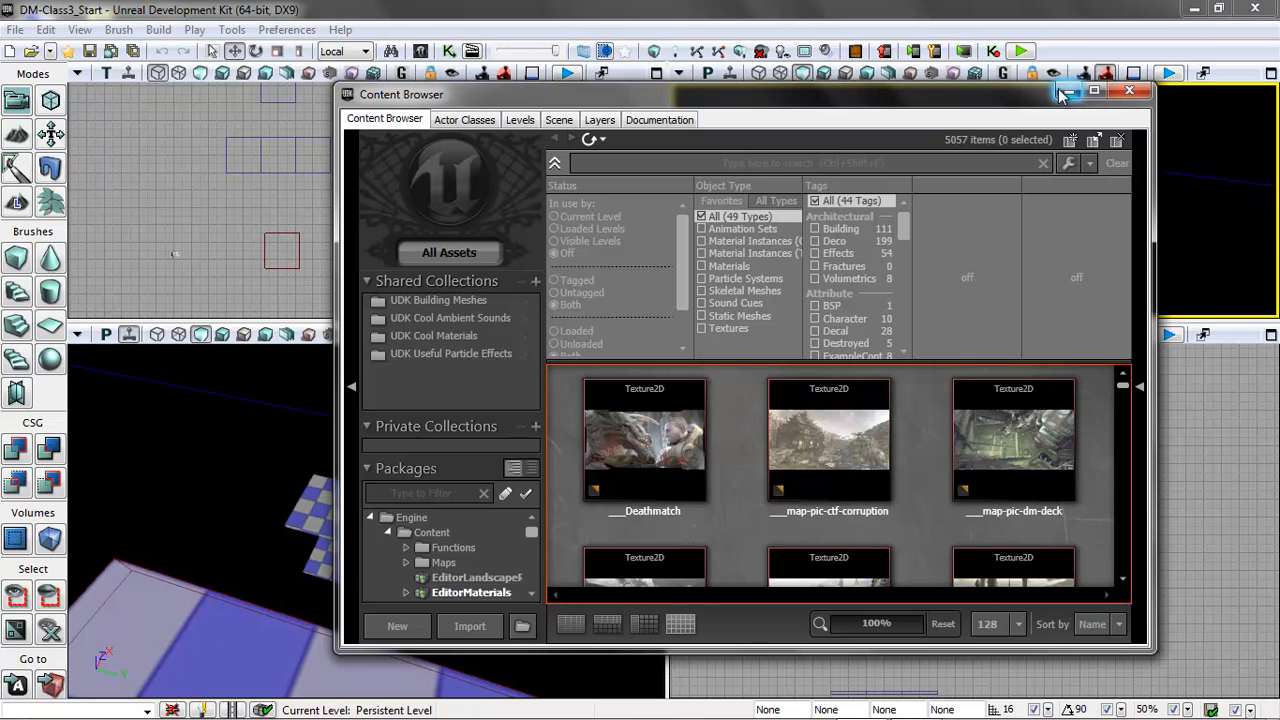
{"action": "left_click_drag", "start_coordinate": [532, 531], "coordinate": [530, 580]}
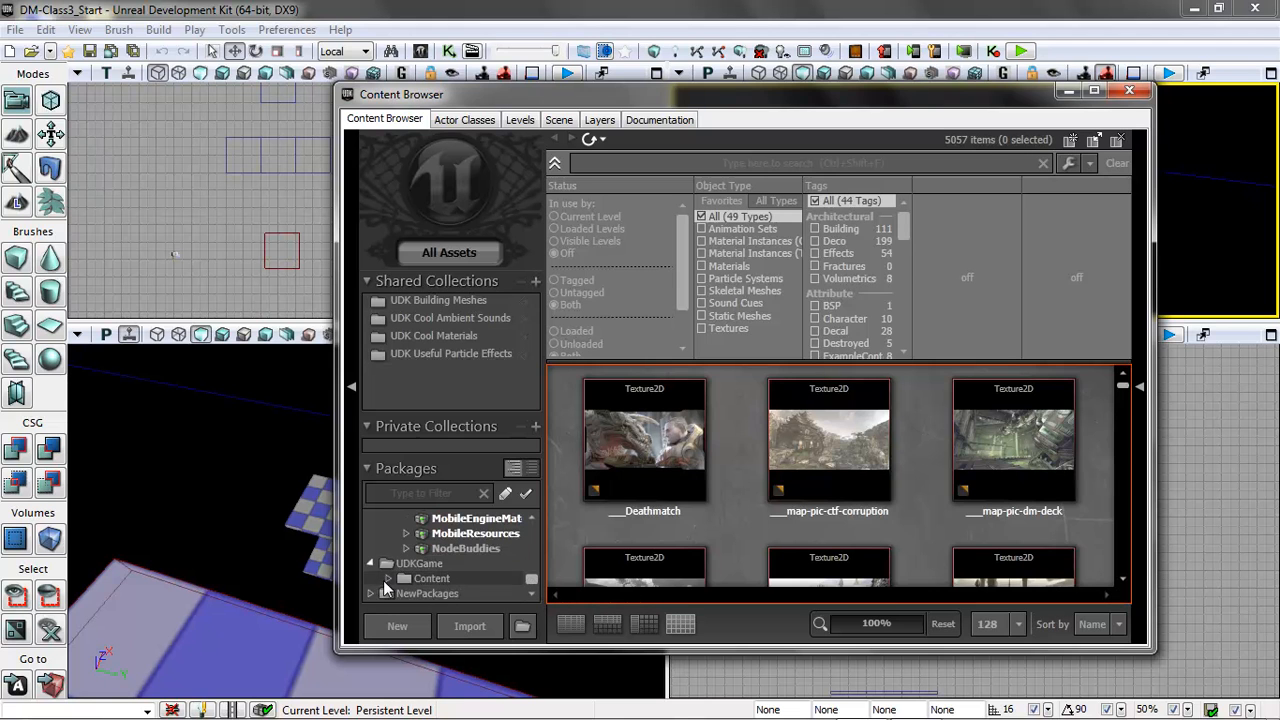
{"action": "scroll", "coordinate": [530, 580], "scroll_direction": "down", "scroll_amount": 3}
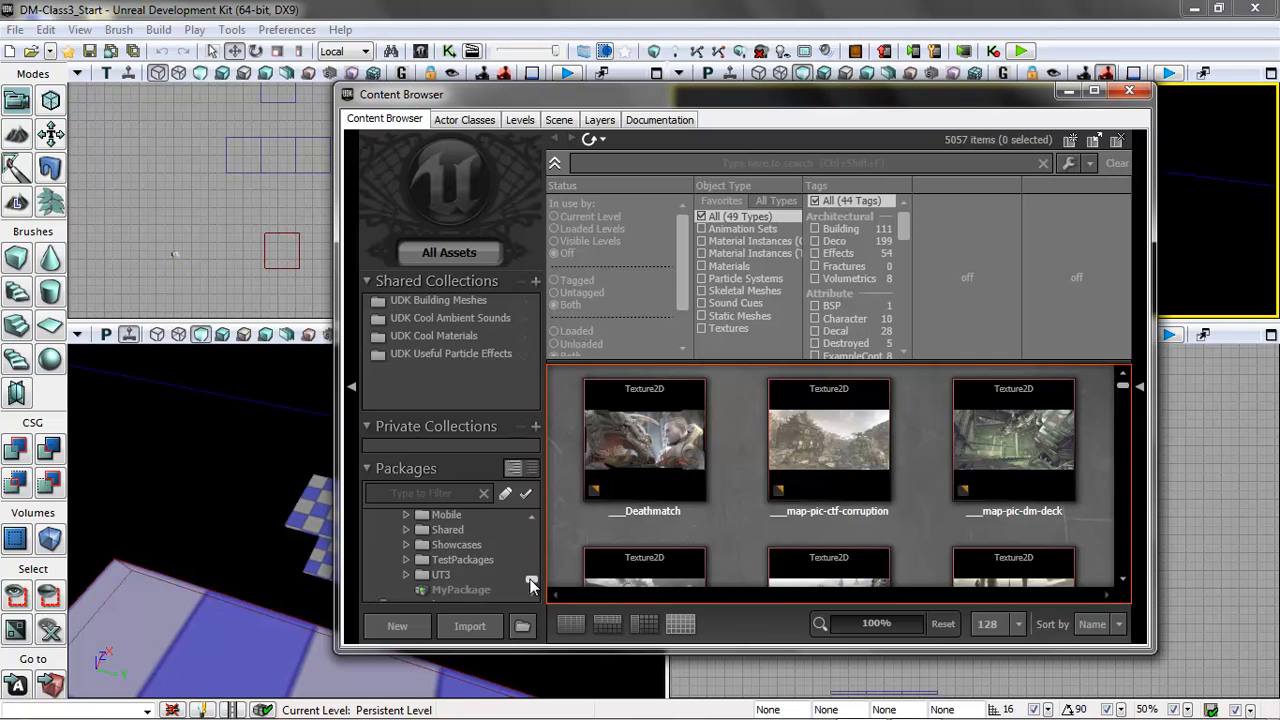
{"action": "scroll", "coordinate": [530, 578], "scroll_direction": "up", "scroll_amount": 1}
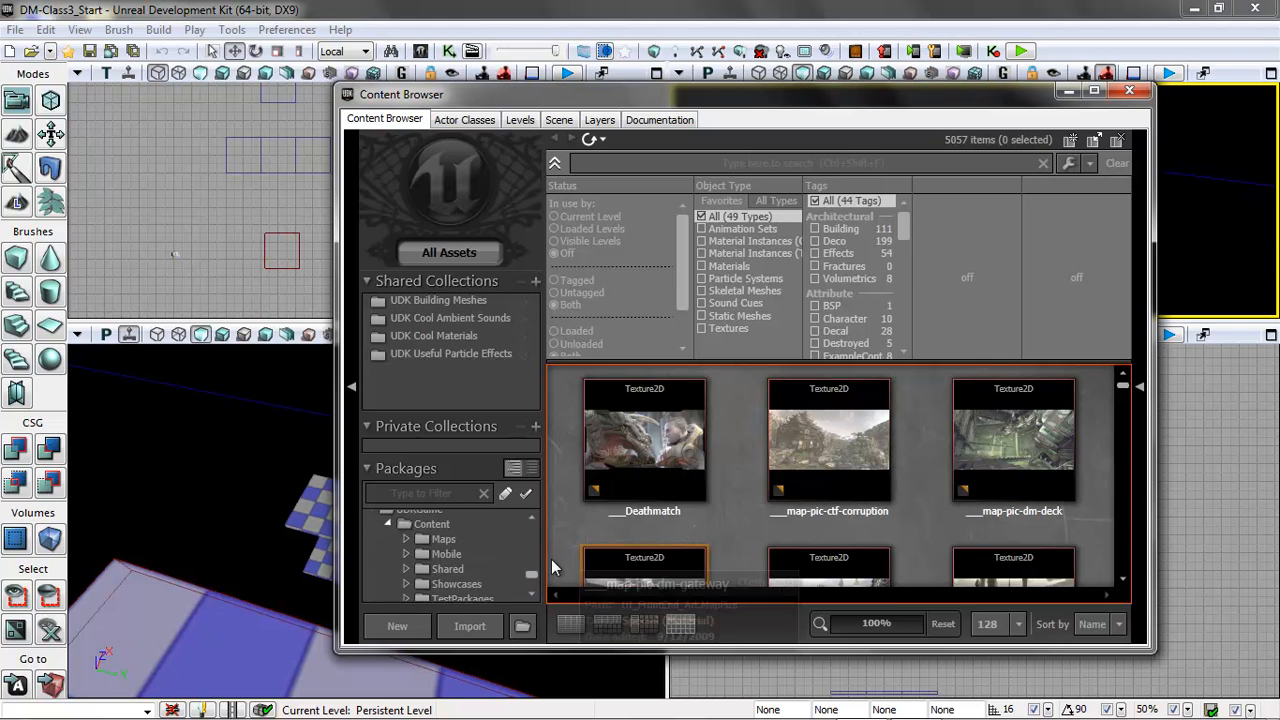
{"action": "scroll", "coordinate": [533, 577], "scroll_direction": "down", "scroll_amount": 1}
{"action": "left_click", "coordinate": [404, 562]}
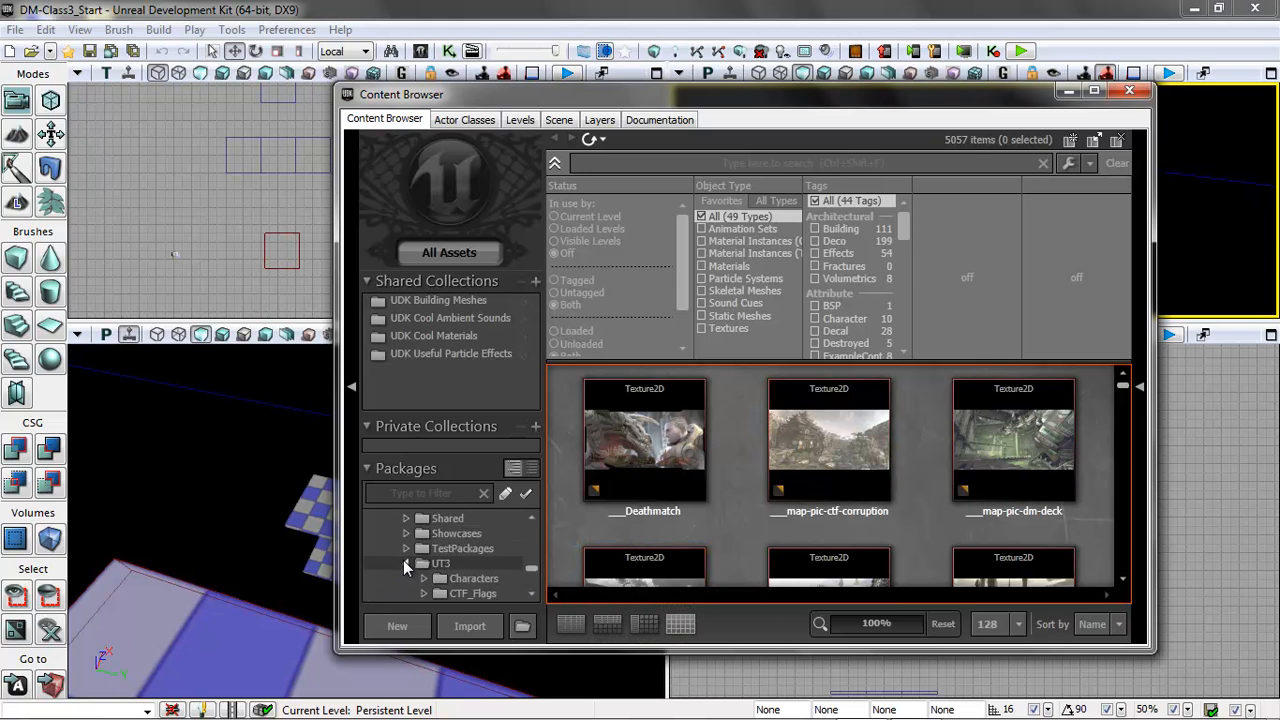
{"action": "left_click", "coordinate": [468, 579]}
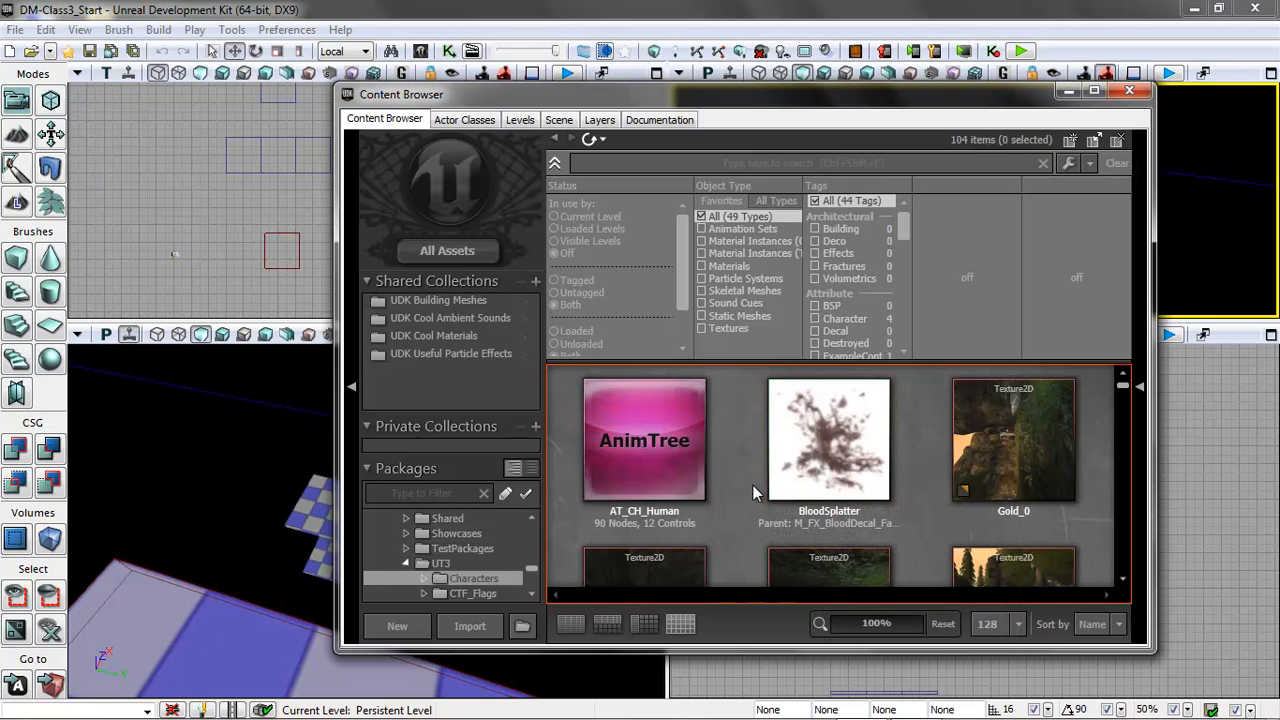
Minimize the editor and browse on the C drive to UDK\UDK-2012-07\UDKGame\Content\UT3\Characters to view its package files.
{"action": "left_click", "coordinate": [1066, 92]}
{"action": "left_click", "coordinate": [1193, 10]}
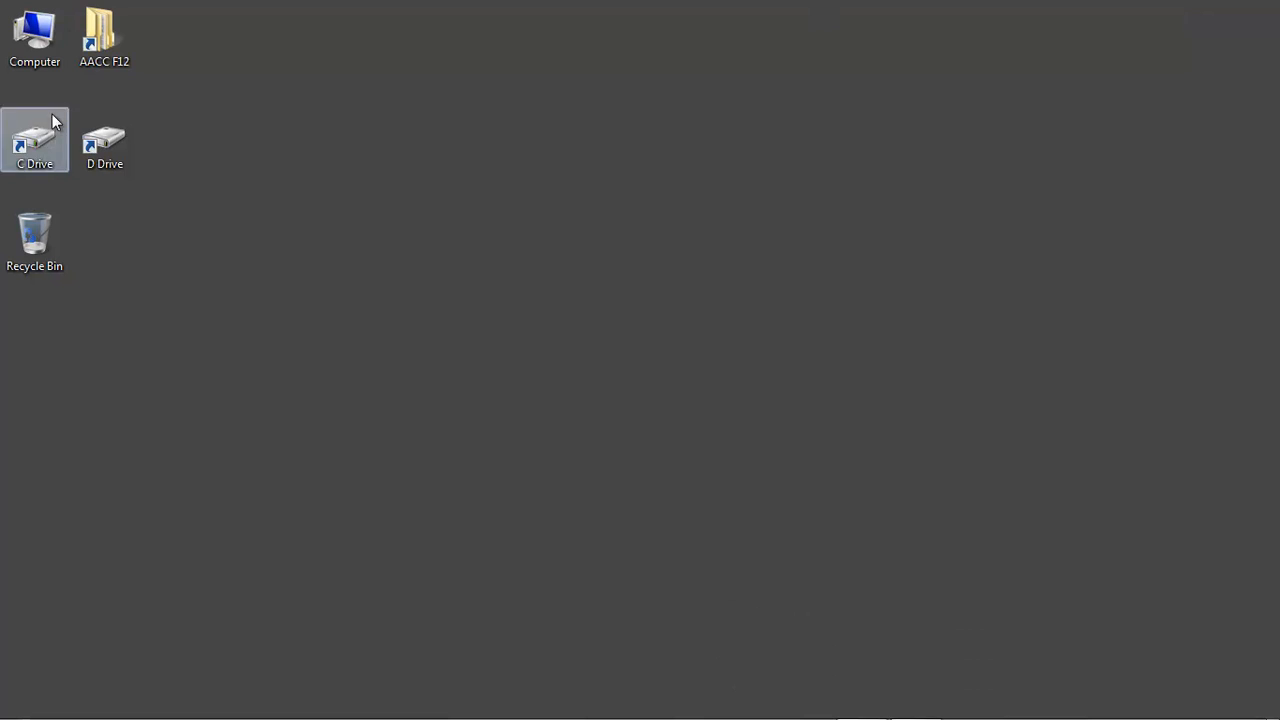
{"action": "double_click", "coordinate": [40, 148]}
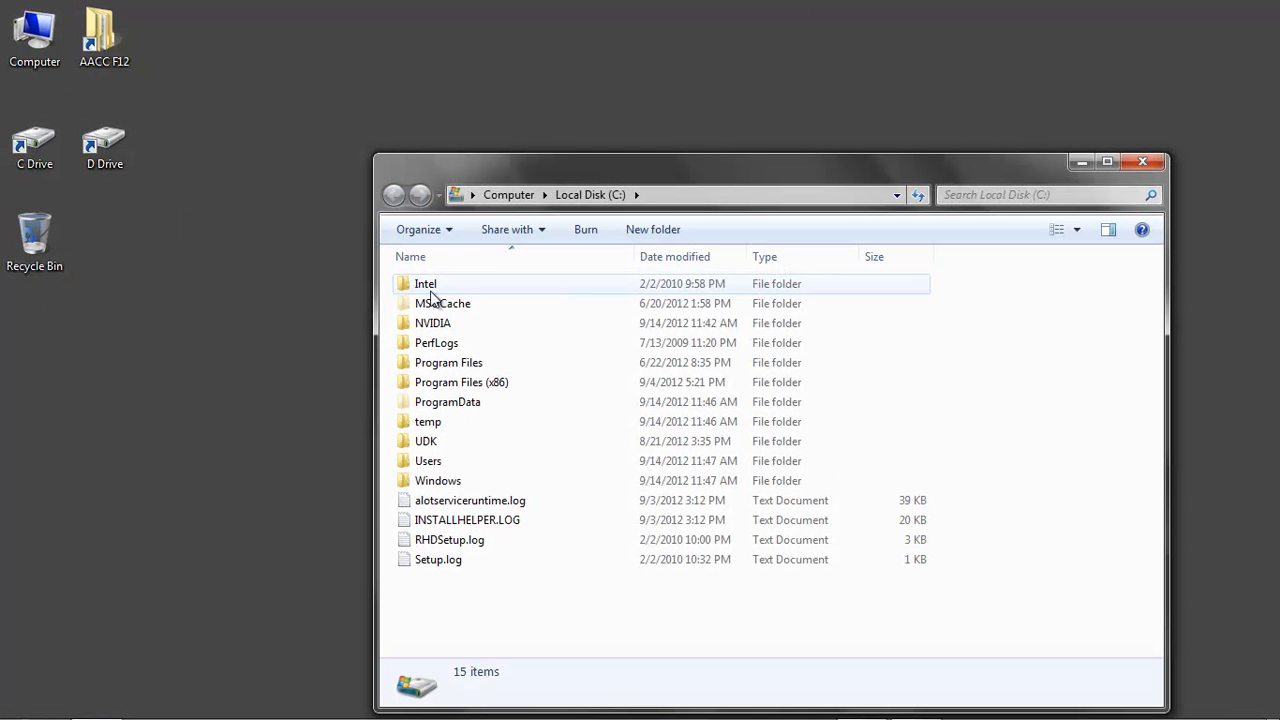
{"action": "double_click", "coordinate": [443, 443]}
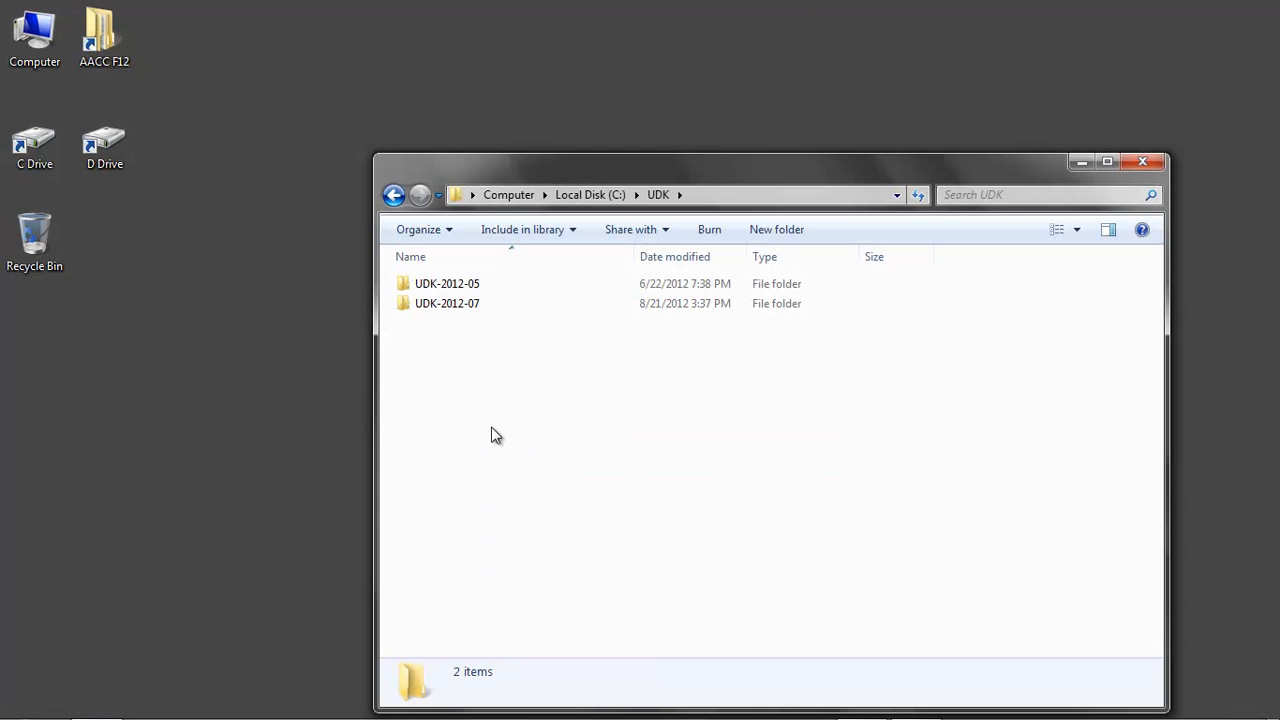
{"action": "double_click", "coordinate": [472, 305]}
{"action": "double_click", "coordinate": [449, 345]}
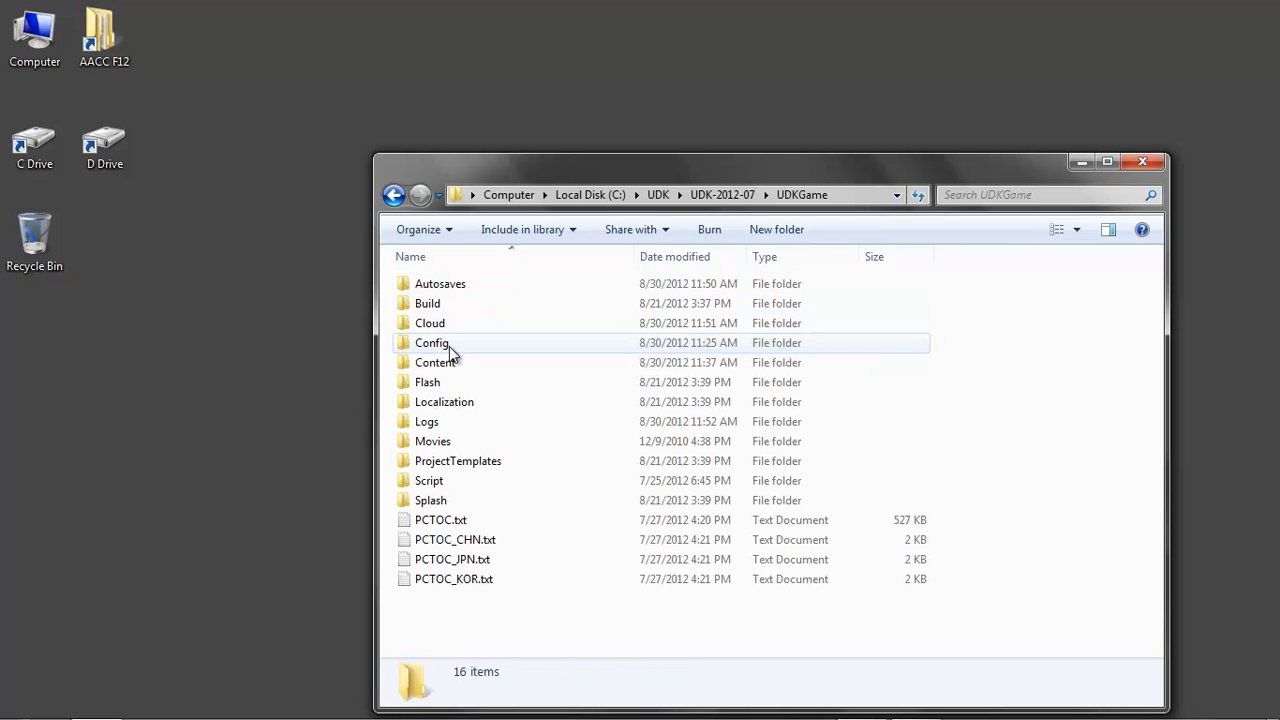
{"action": "double_click", "coordinate": [448, 364]}
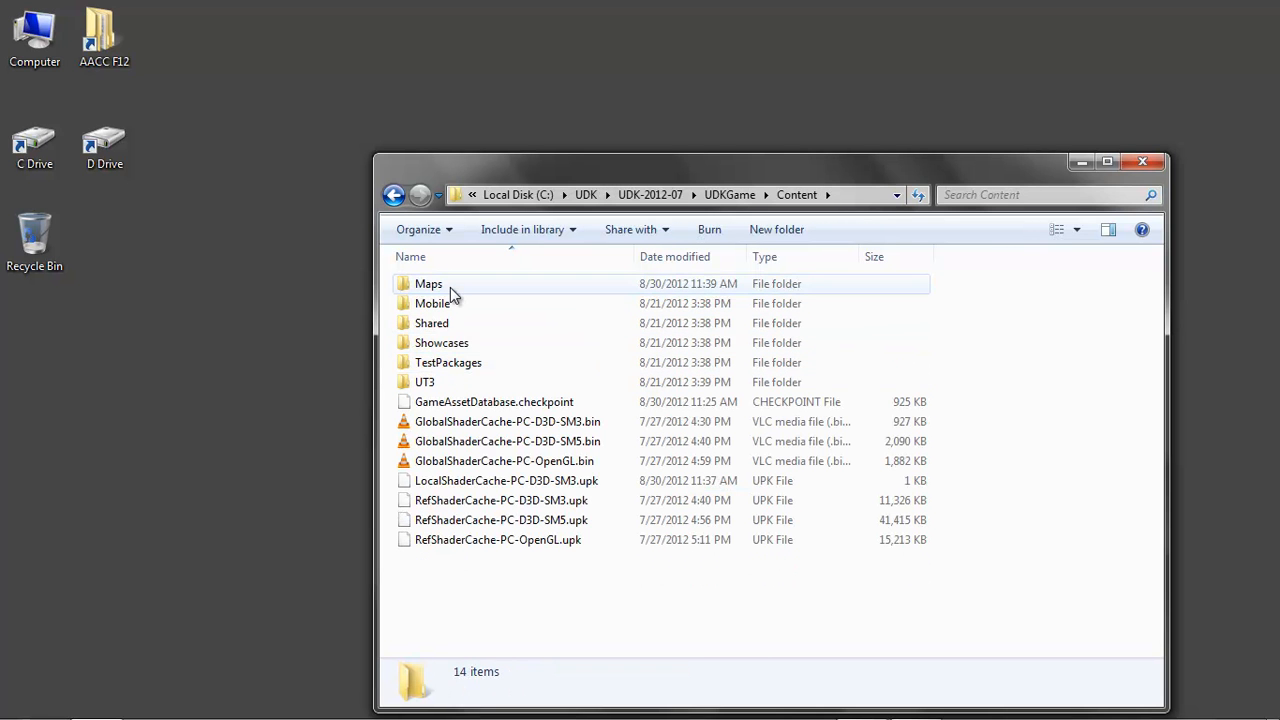
{"action": "left_click", "coordinate": [426, 386]}
{"action": "double_click", "coordinate": [426, 386]}
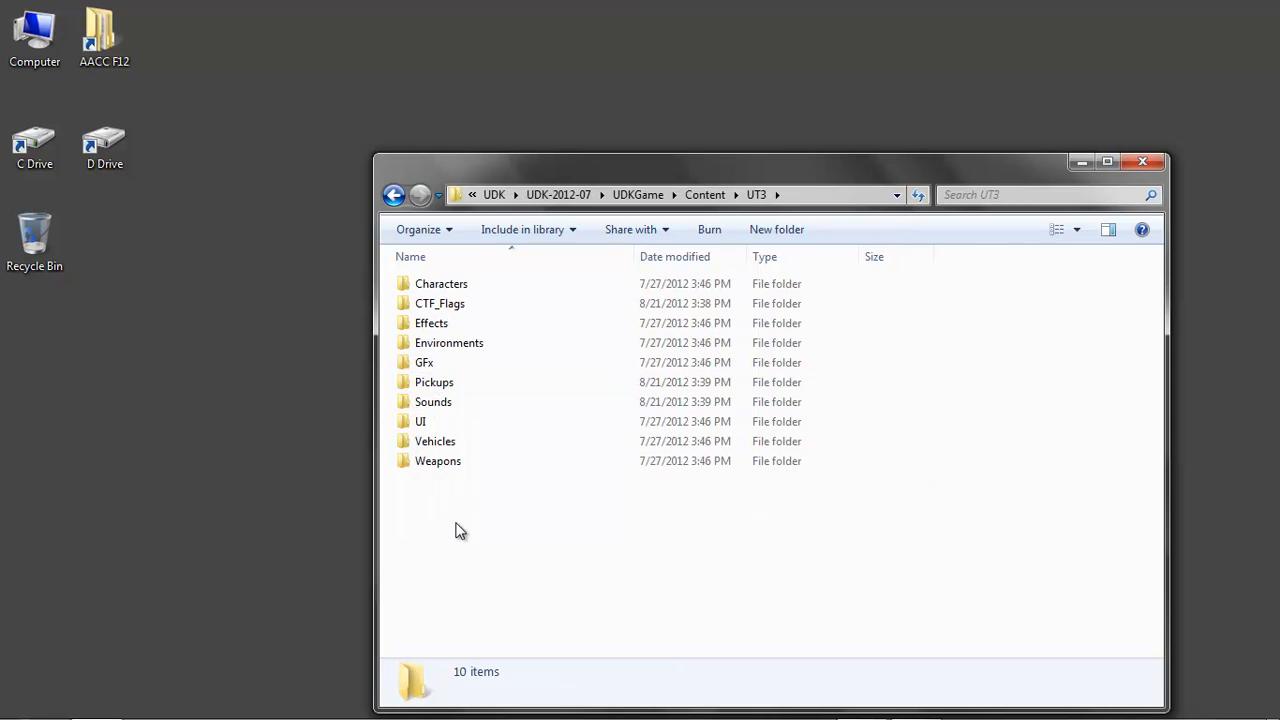
{"action": "double_click", "coordinate": [445, 287]}
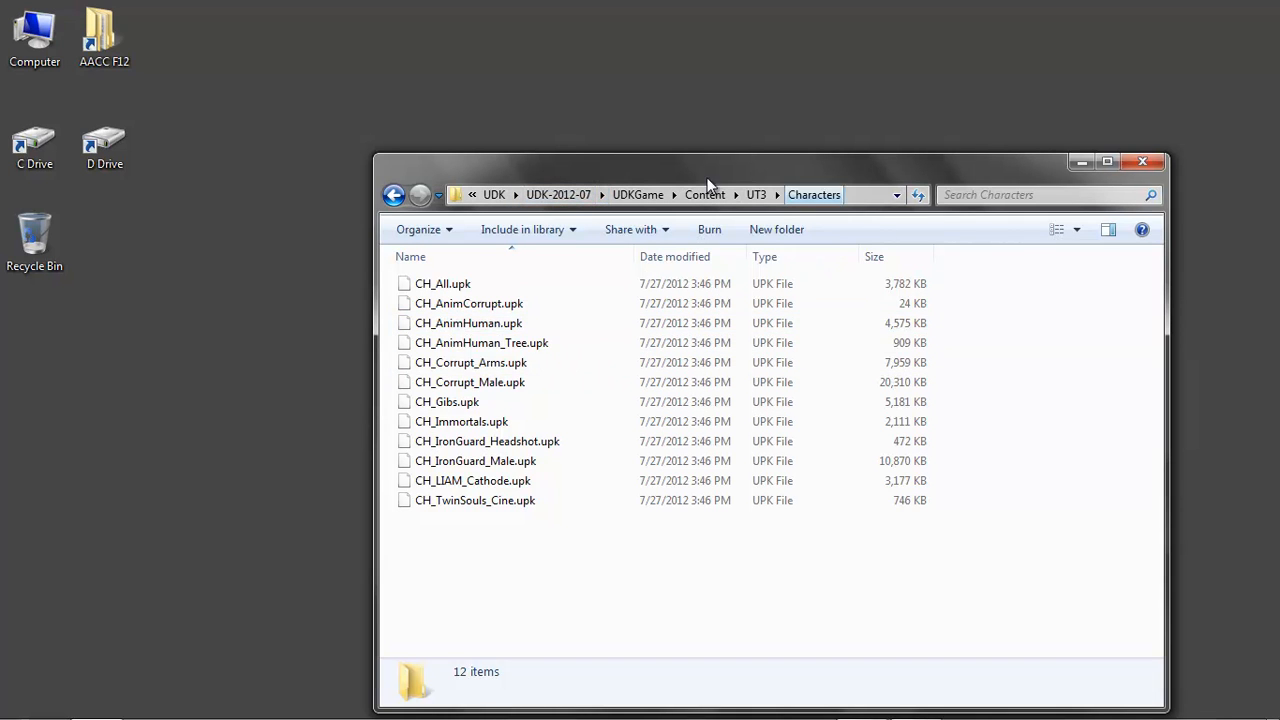
Close the folder window and switch back to the Unreal Development Kit editor.
{"action": "left_click", "coordinate": [494, 195]}
{"action": "left_click", "coordinate": [1142, 161]}
{"action": "left_click", "coordinate": [848, 708]}
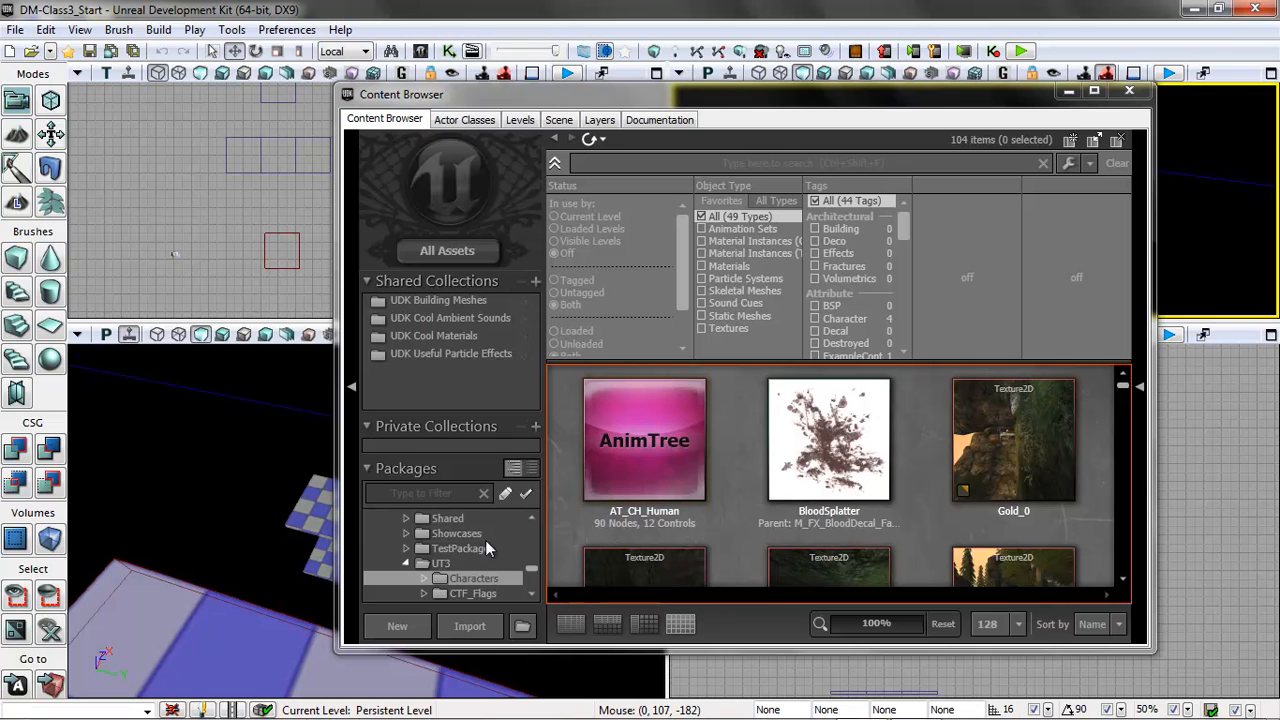
Collapse the UT3 package folder and filter its assets to show only Static Meshes.
{"action": "left_click", "coordinate": [410, 561]}
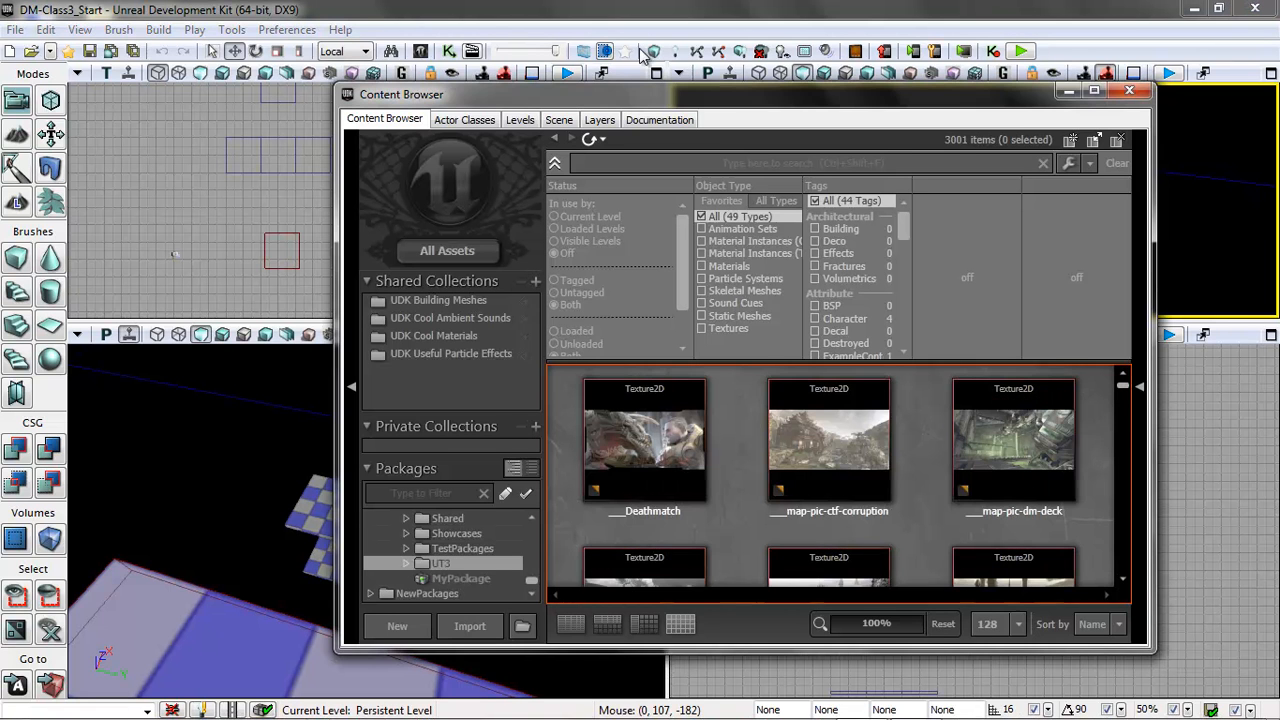
{"action": "left_click_drag", "start_coordinate": [631, 97], "coordinate": [720, 116]}
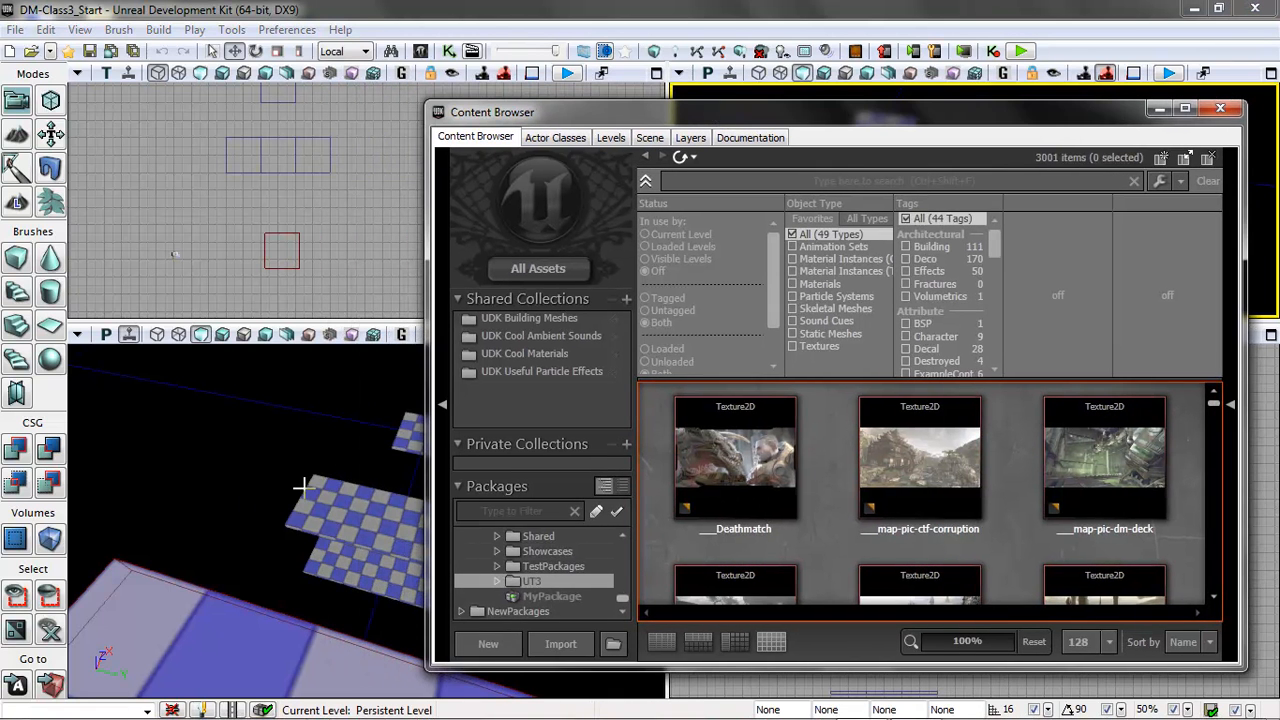
{"action": "left_click", "coordinate": [294, 268]}
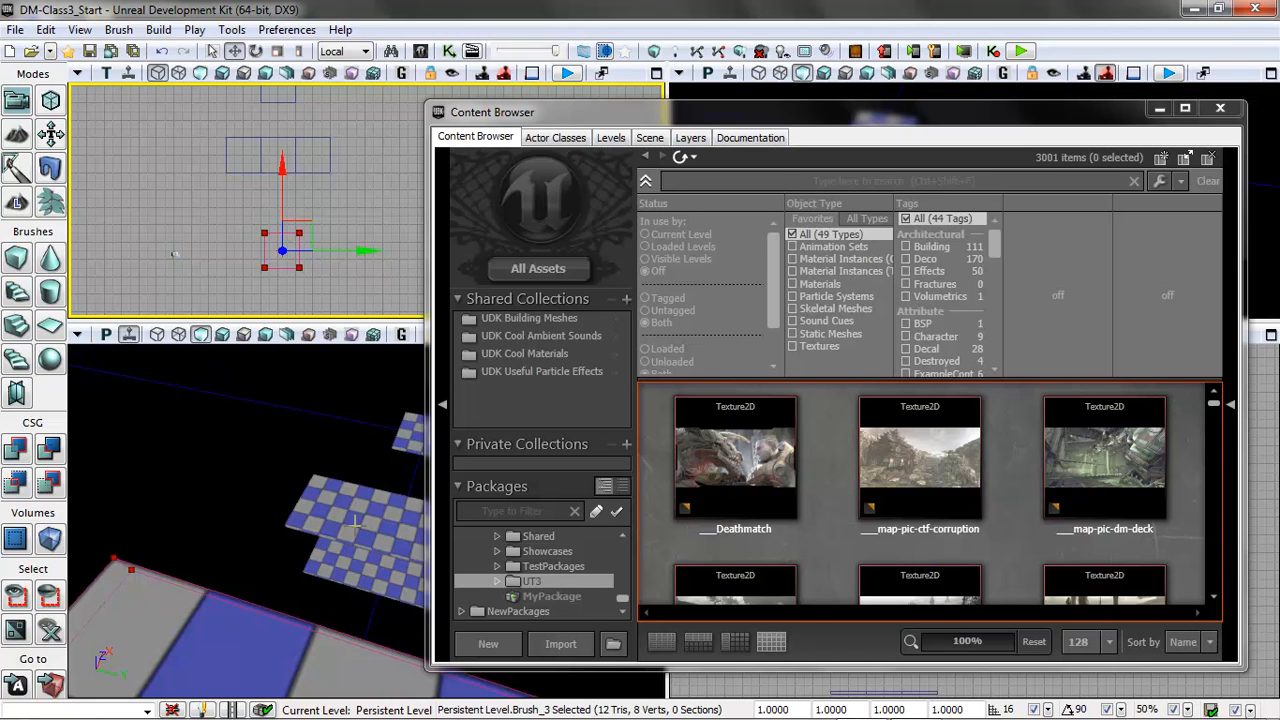
{"action": "left_click", "coordinate": [795, 333]}
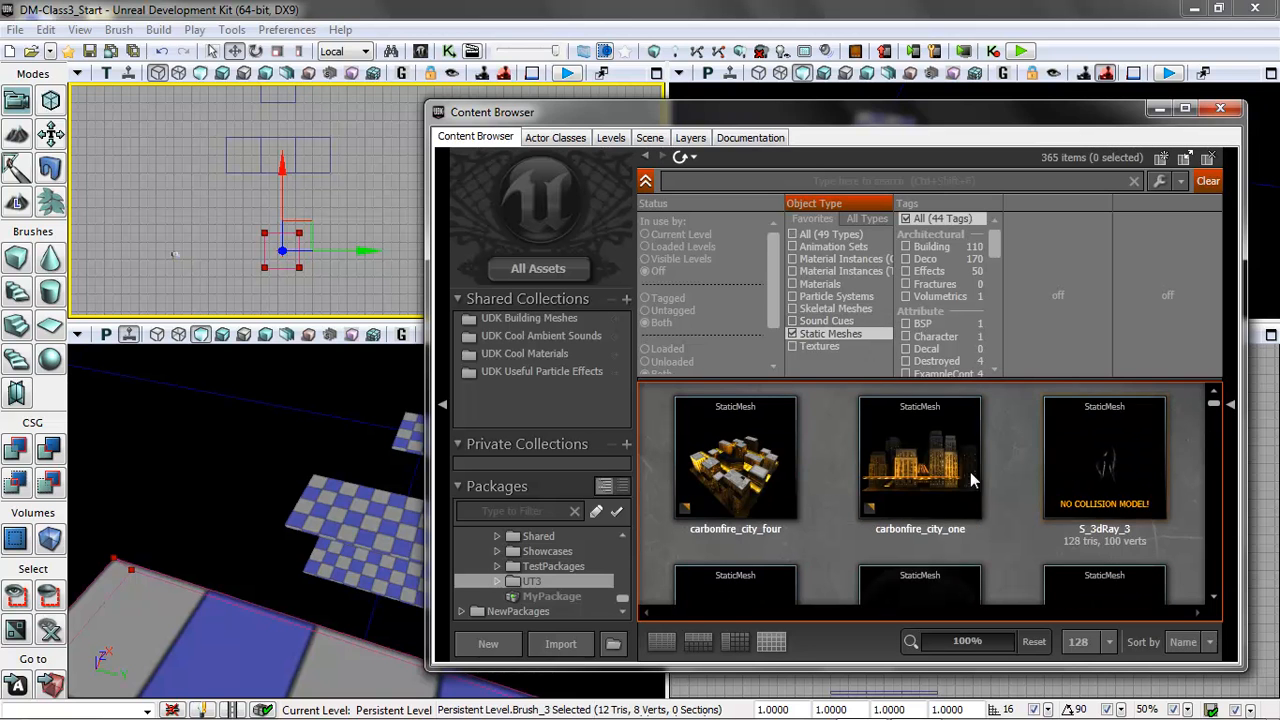
Inspect the carbonfire_city_one mesh from another angle in the Static Mesh Editor, and close it.
{"action": "left_click", "coordinate": [918, 469]}
{"action": "double_click", "coordinate": [918, 469]}
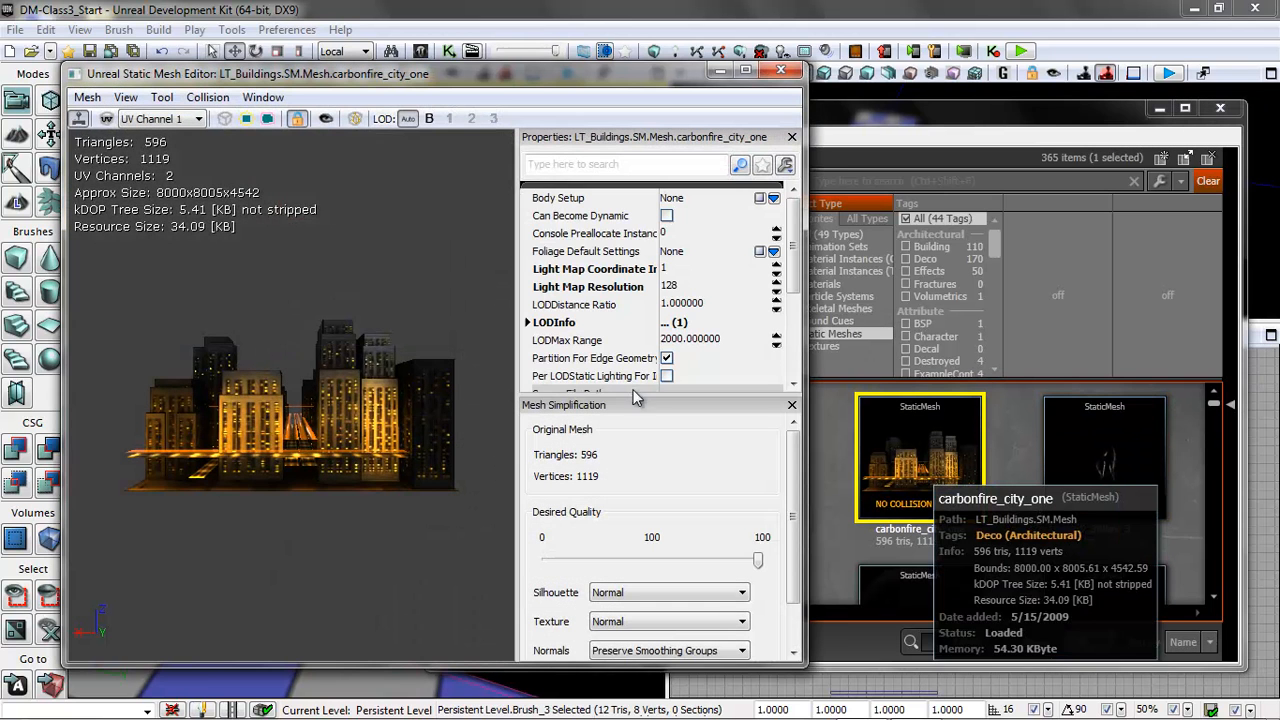
{"action": "left_click_drag", "start_coordinate": [208, 474], "coordinate": [479, 402]}
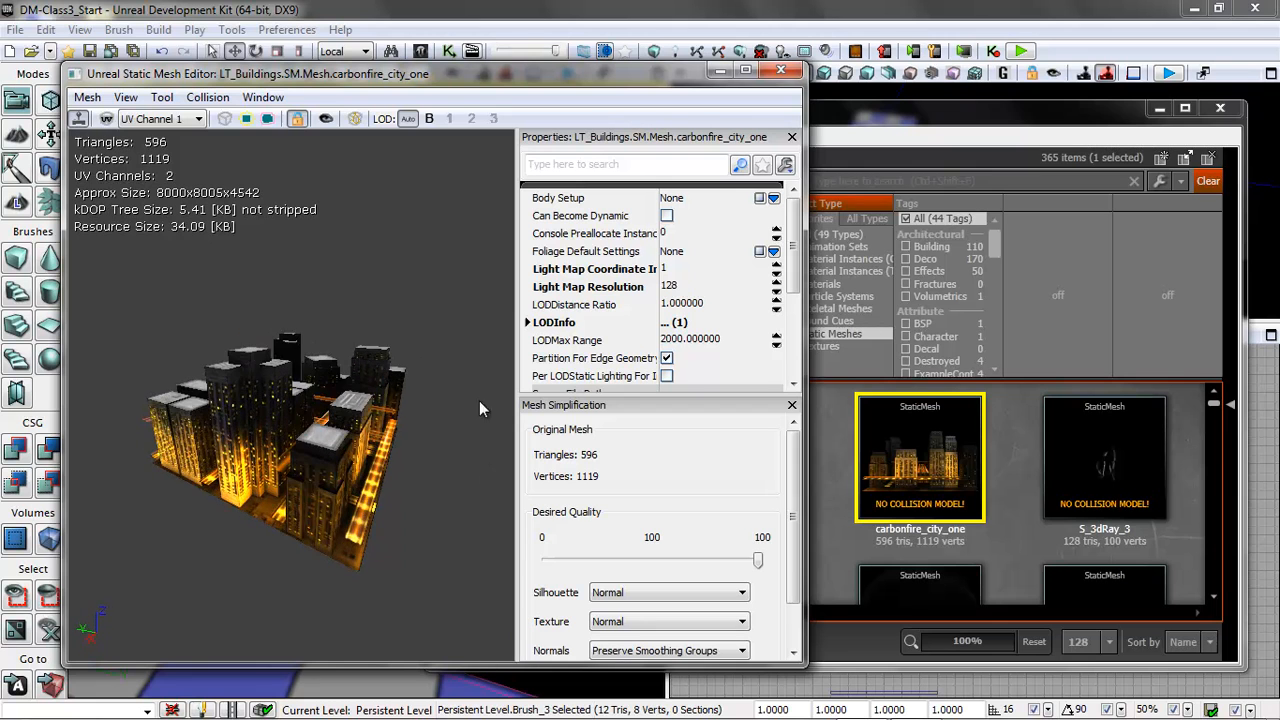
{"action": "left_click", "coordinate": [781, 70]}
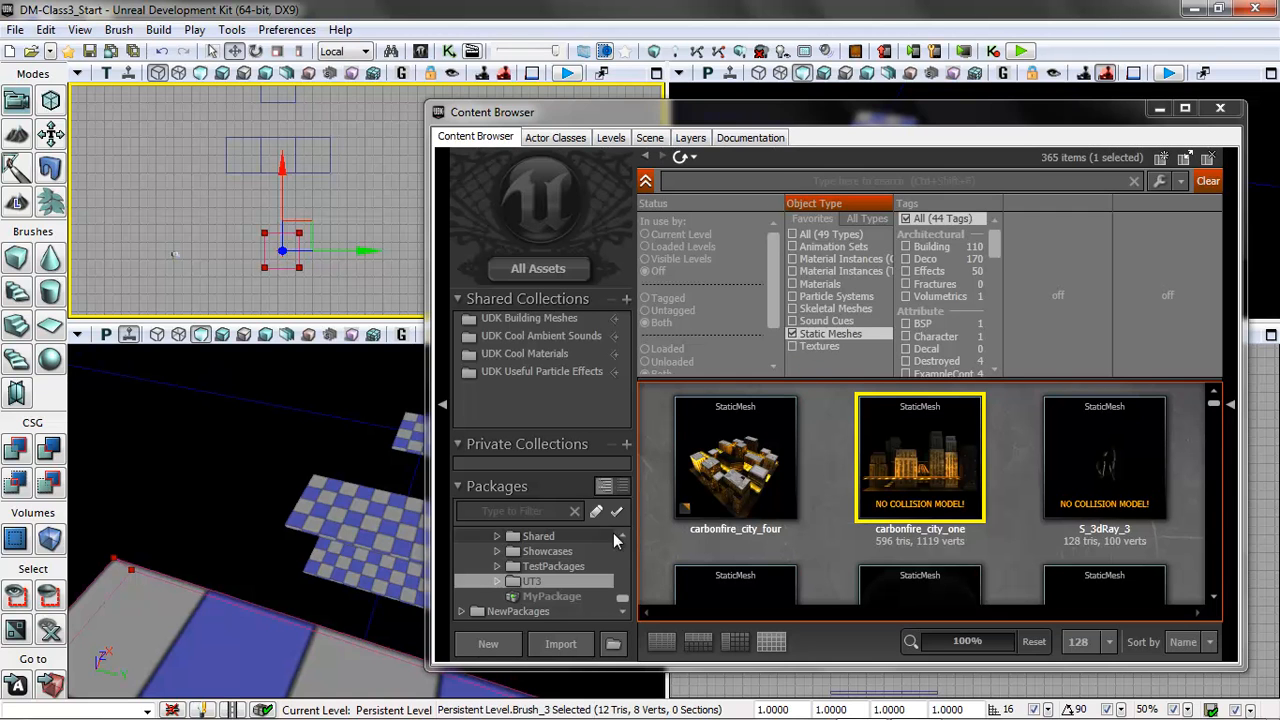
Show the static meshes in the Engine Content folder and select the Cube mesh.
{"action": "left_click_drag", "start_coordinate": [628, 600], "coordinate": [626, 548]}
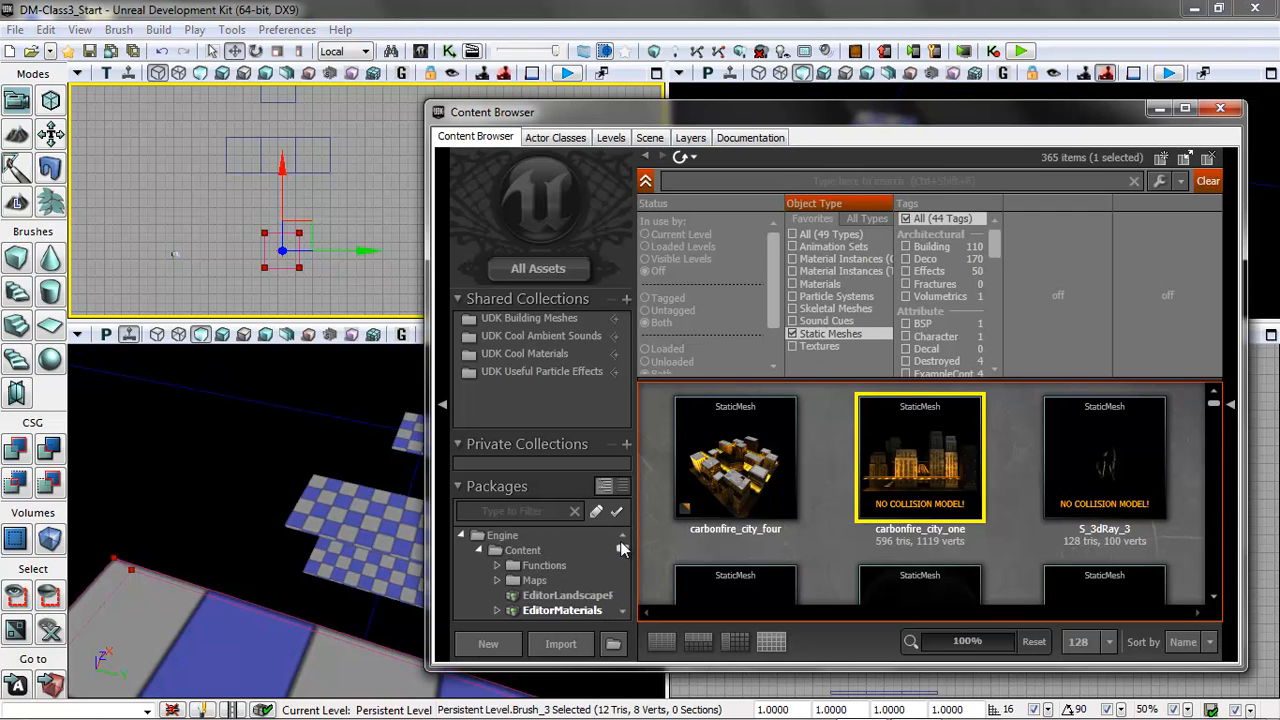
{"action": "left_click", "coordinate": [522, 551]}
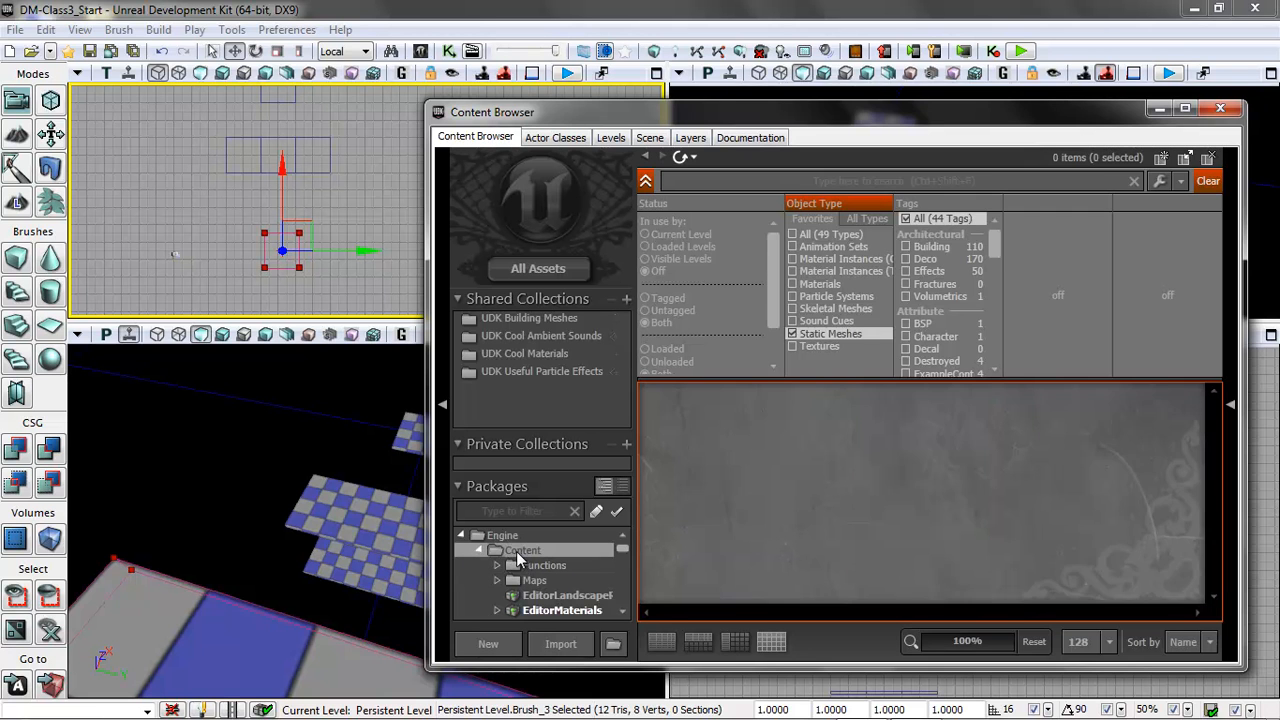
{"action": "scroll", "coordinate": [830, 470], "scroll_direction": "down", "scroll_amount": 3}
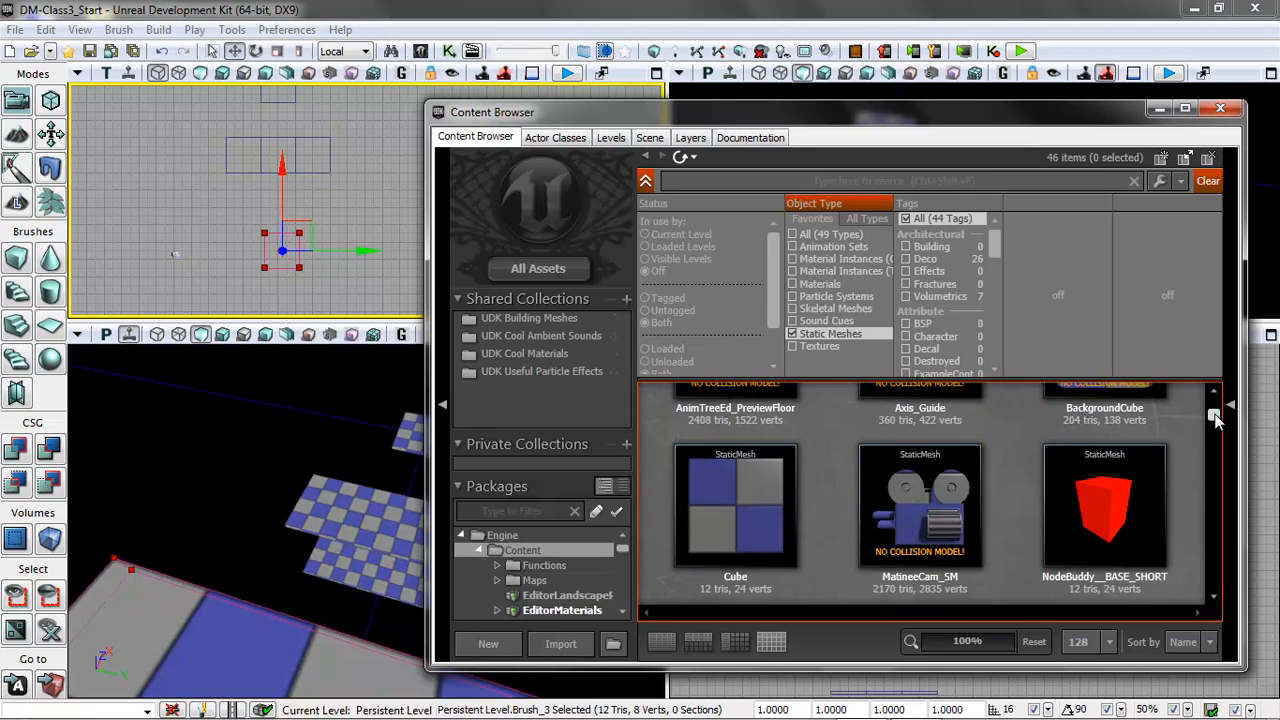
{"action": "left_click", "coordinate": [751, 462]}
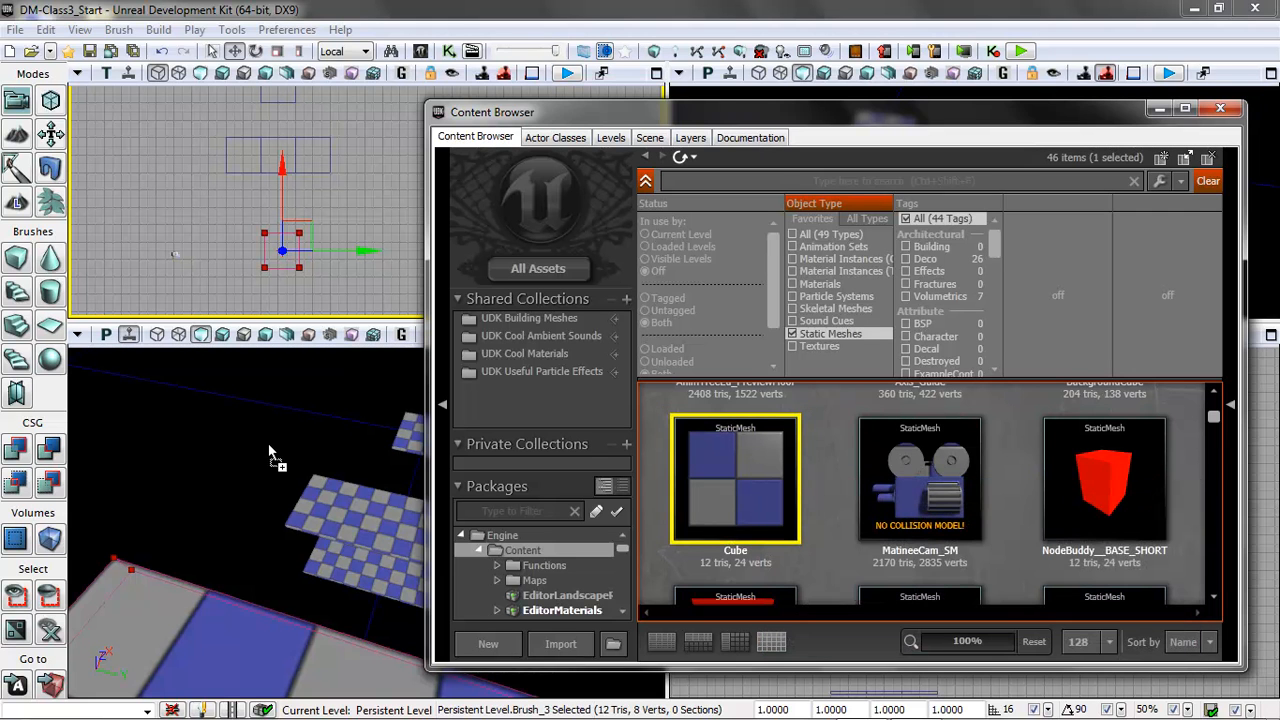
Place the Cube as a static mesh in the level, shift it along Y, and delete it.
{"action": "mouse_move", "coordinate": [254, 492]}
{"action": "right_mouse_down"}
{"action": "mouse_move", "coordinate": [334, 708]}
{"action": "mouse_move", "coordinate": [380, 670]}
{"action": "right_mouse_up"}
{"action": "right_click_drag", "start_coordinate": [264, 468], "coordinate": [170, 344]}
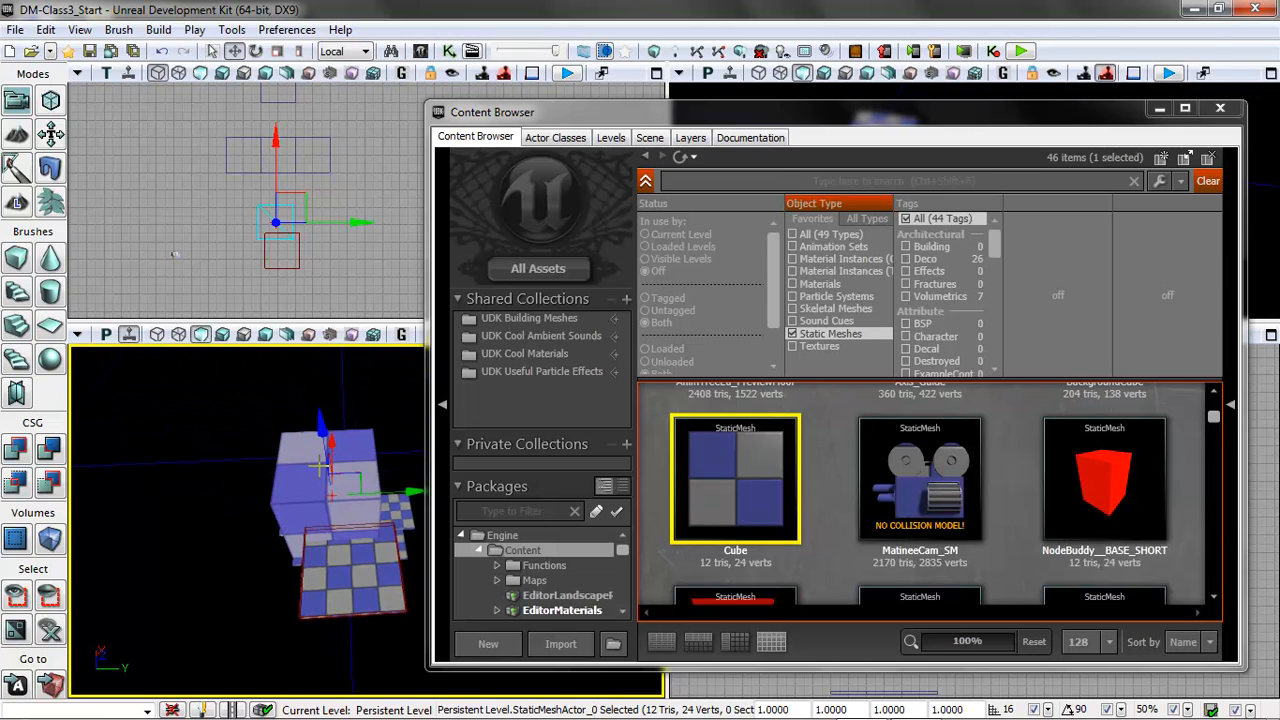
{"action": "left_click_drag", "start_coordinate": [406, 492], "coordinate": [277, 491]}
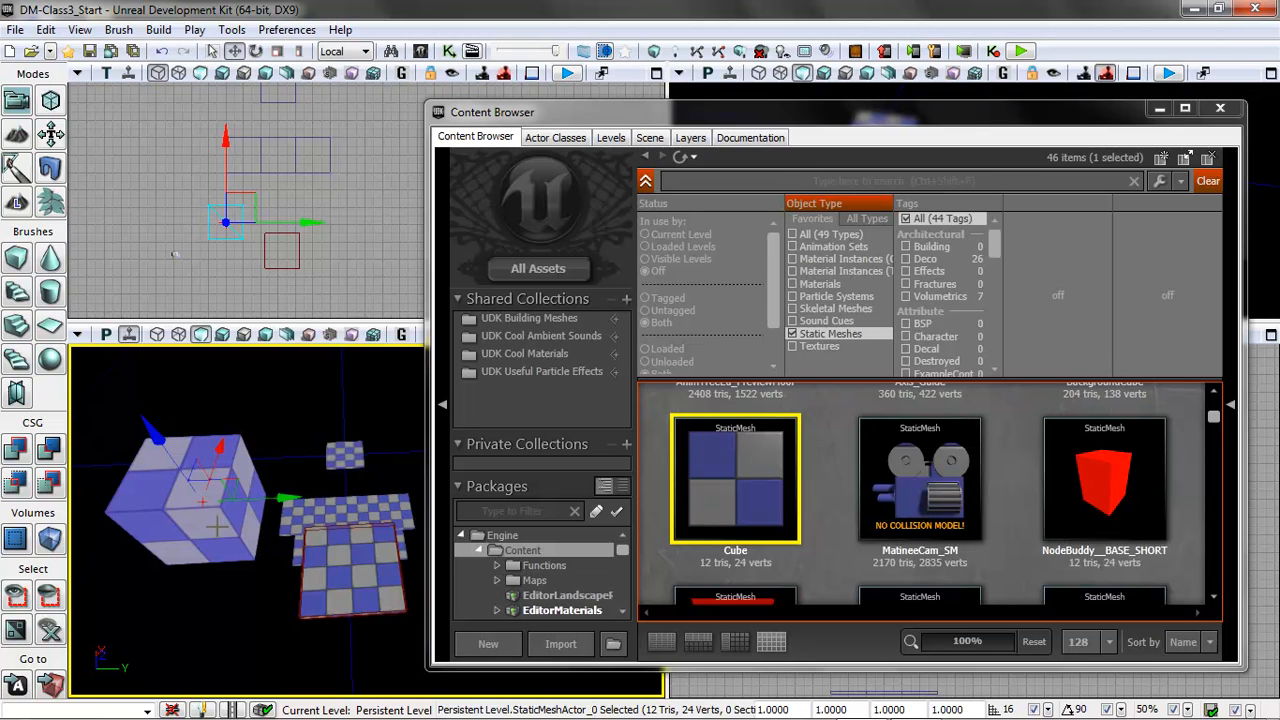
{"action": "key", "text": "Delete"}
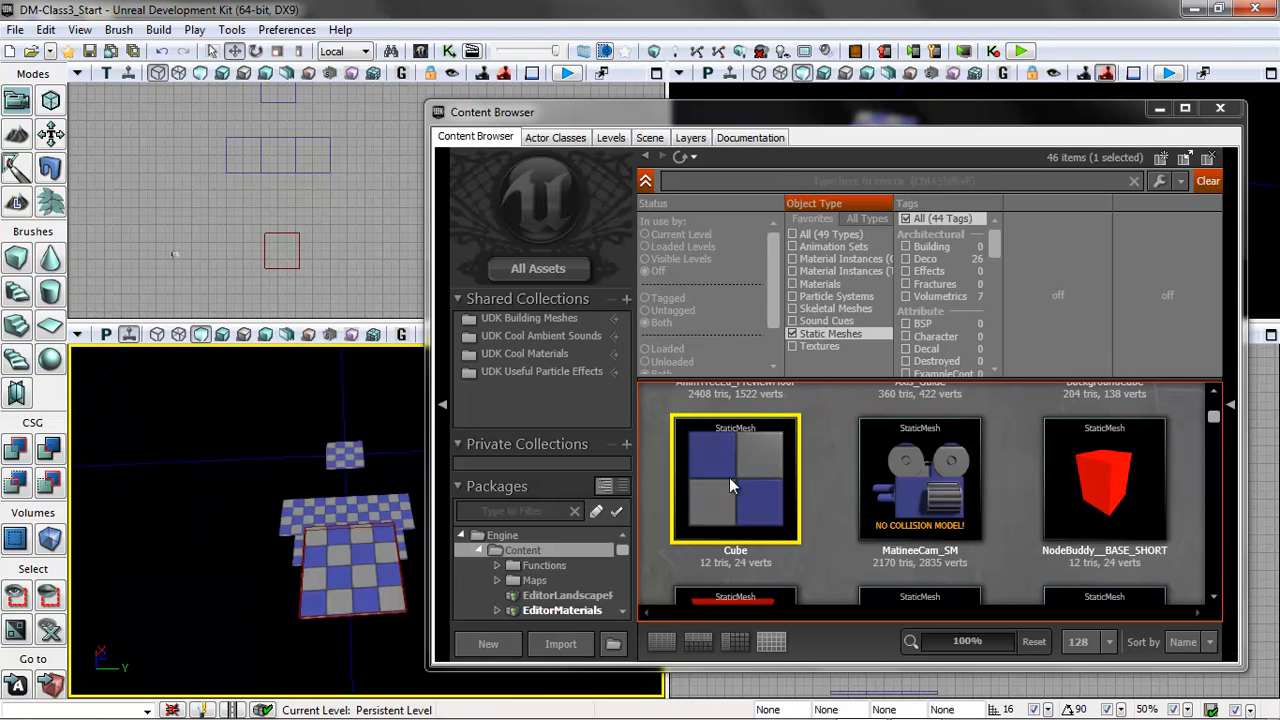
Add the Engine Cube mesh to the level as an InterpActor and close the Content Browser.
{"action": "left_click_drag", "start_coordinate": [379, 470], "coordinate": [318, 545]}
{"action": "right_click", "coordinate": [317, 557]}
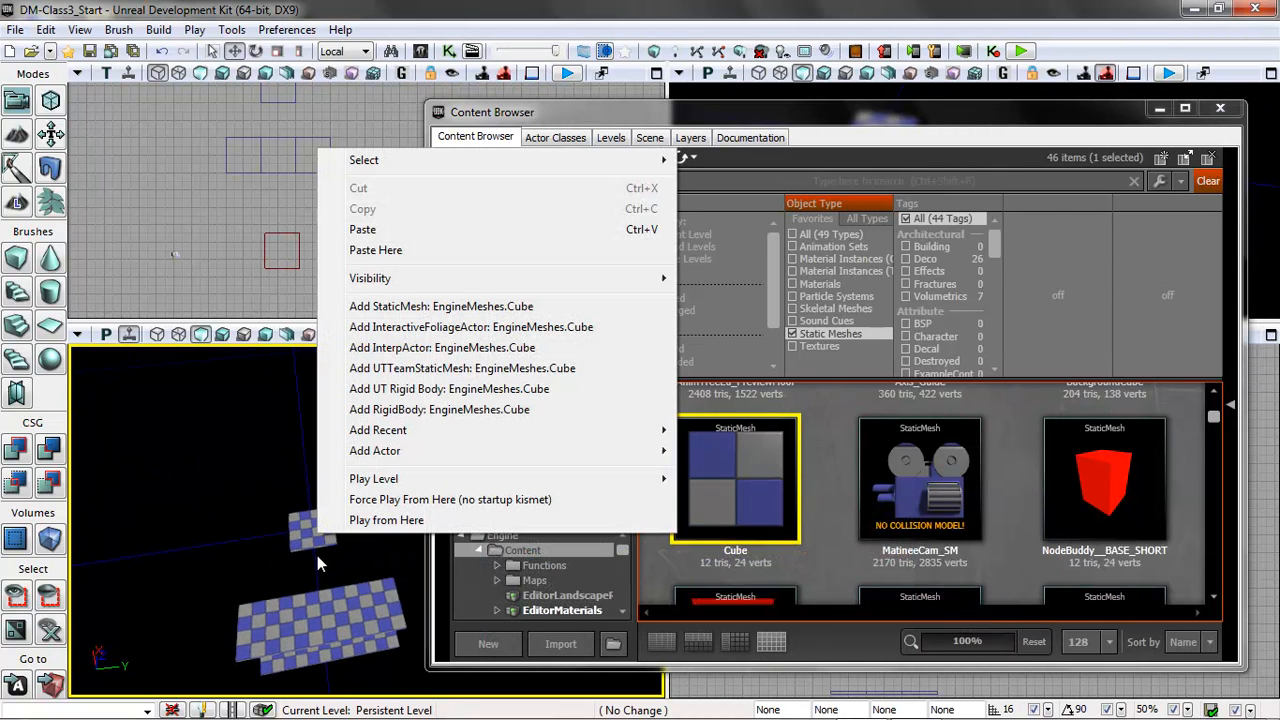
{"action": "left_click", "coordinate": [414, 347]}
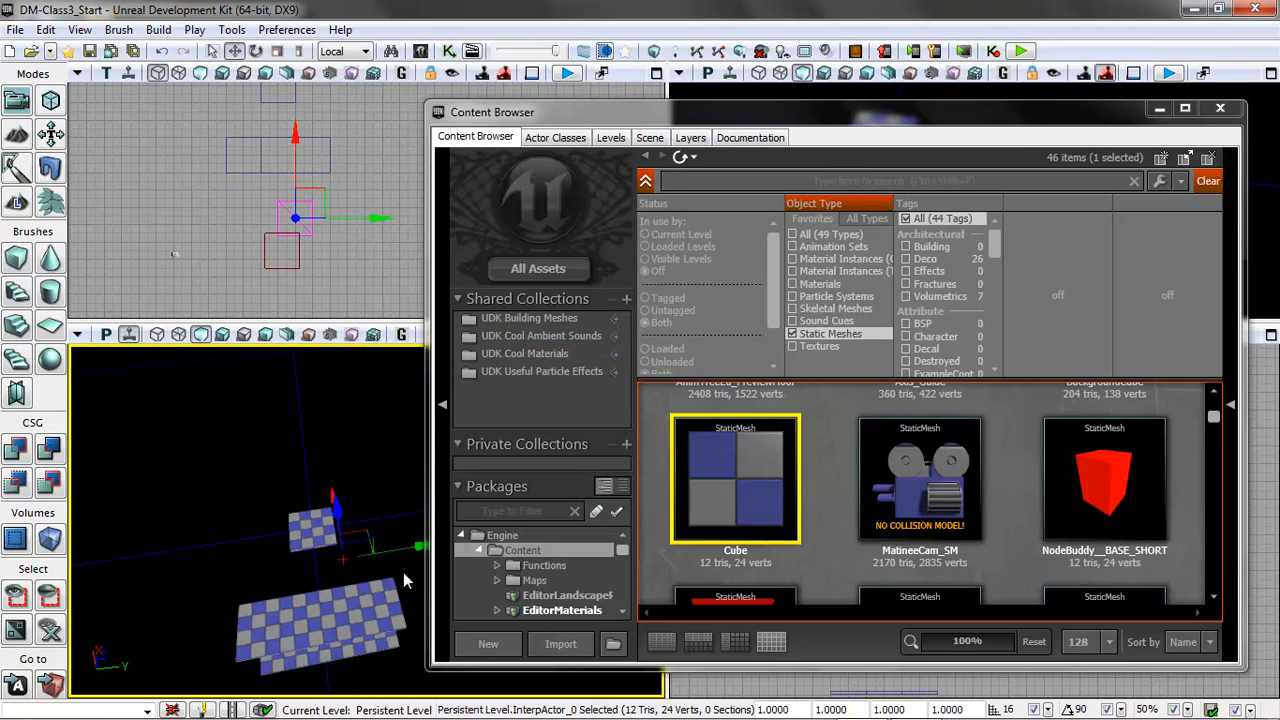
{"action": "scroll", "coordinate": [403, 572], "scroll_direction": "down", "scroll_amount": 5}
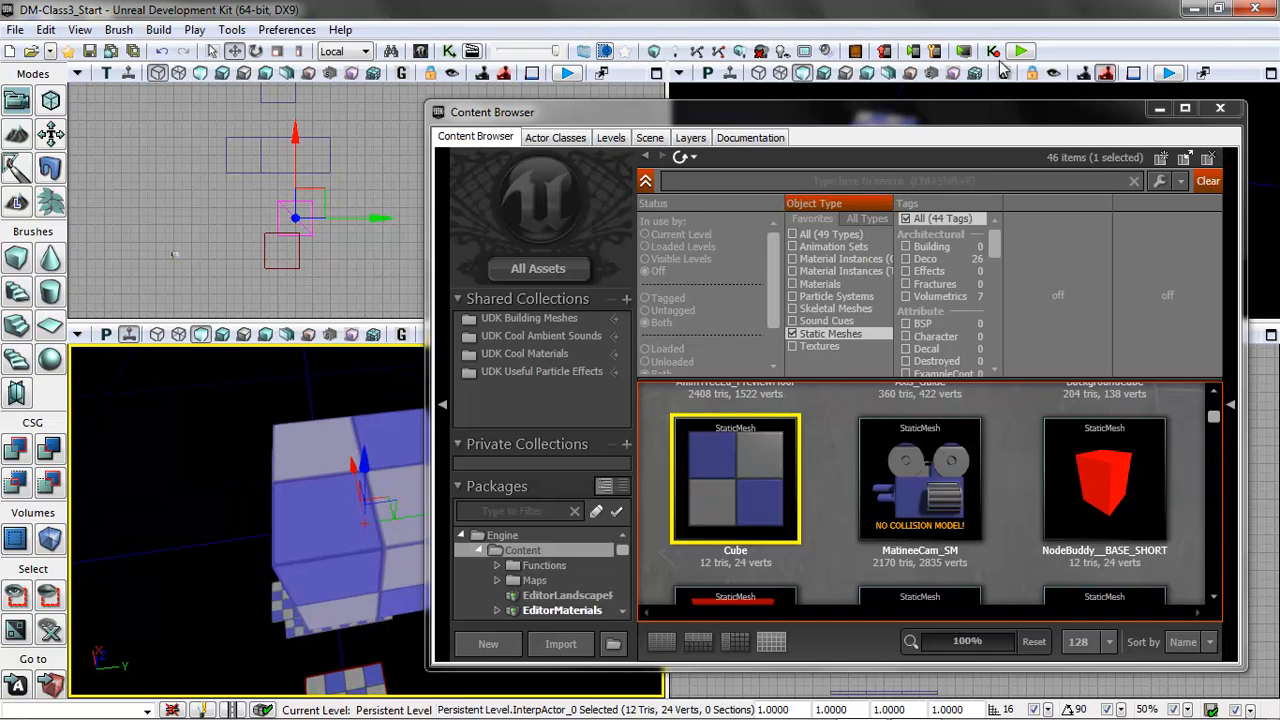
{"action": "left_click_drag", "start_coordinate": [887, 119], "coordinate": [749, 125]}
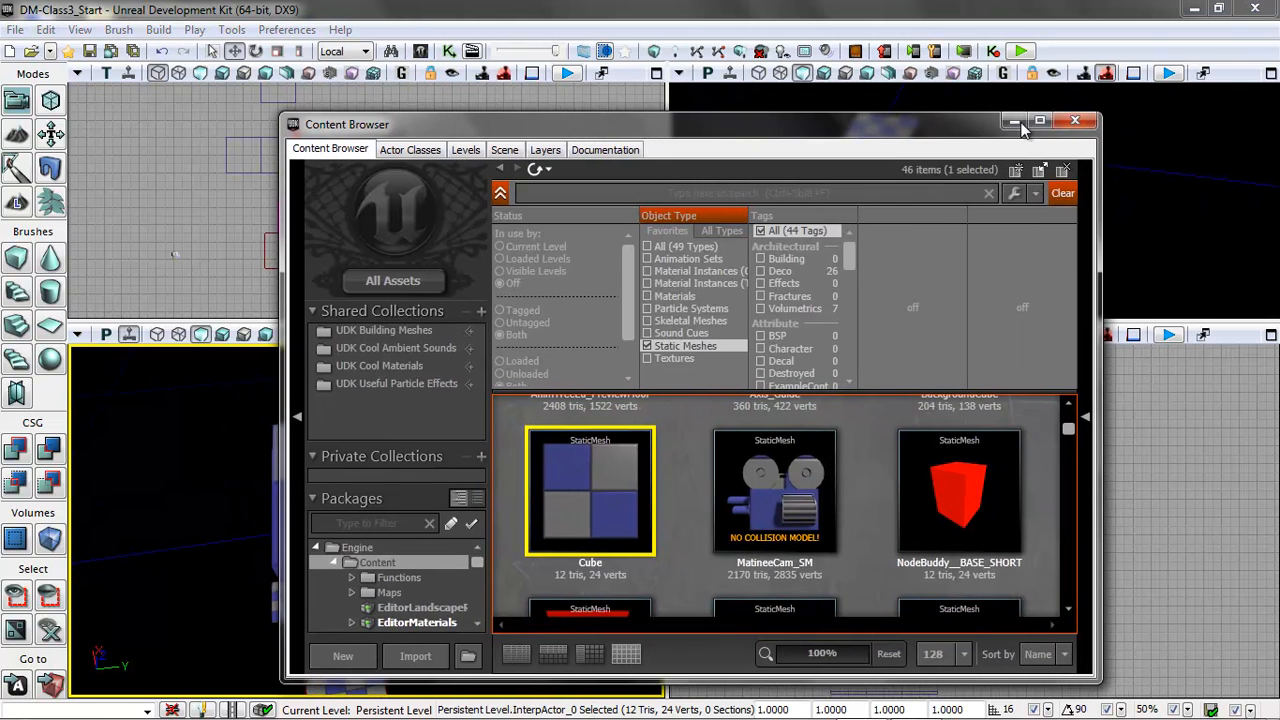
{"action": "left_click", "coordinate": [1080, 118]}
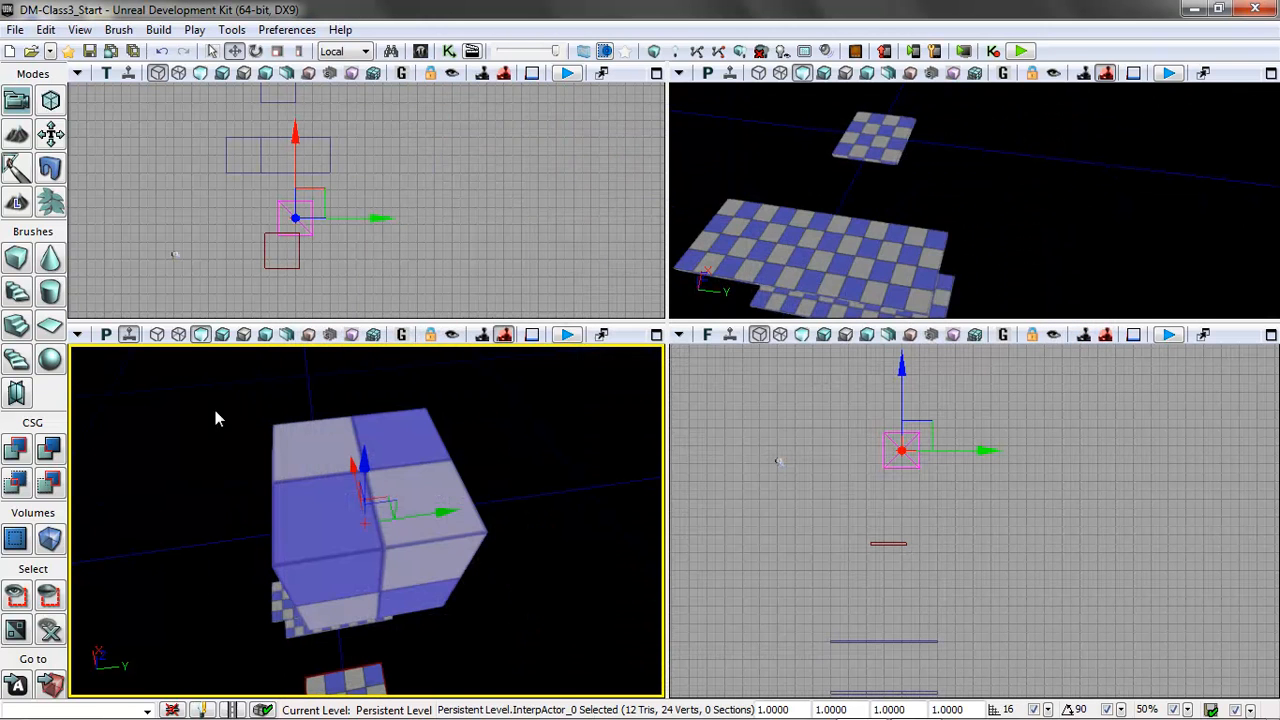
Move the InterpActor cube in the Top view into the gap between the wide platform and the far small one.
{"action": "left_click", "coordinate": [297, 163]}
{"action": "left_click_drag", "start_coordinate": [293, 163], "coordinate": [301, 84]}
{"action": "left_click_drag", "start_coordinate": [366, 120], "coordinate": [344, 122]}
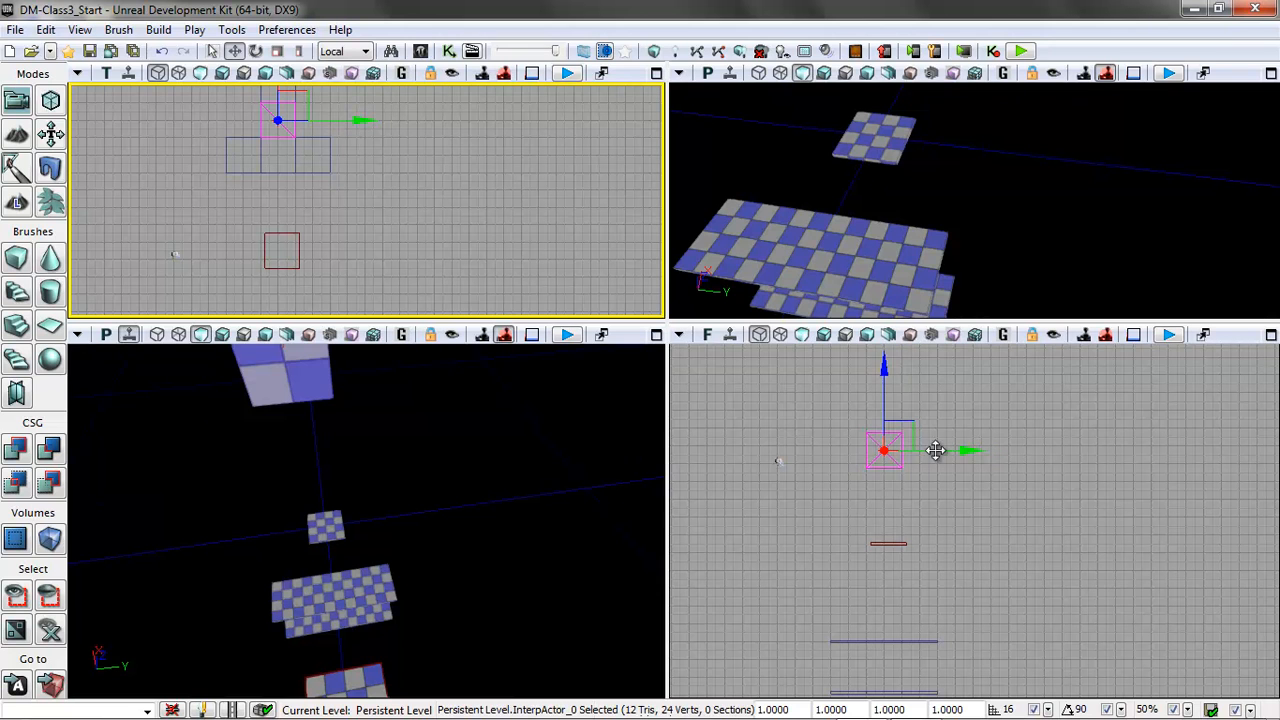
Lower the InterpActor cube along Z in the Front view until its centre lines up with the platforms.
{"action": "left_click_drag", "start_coordinate": [886, 371], "coordinate": [900, 557]}
{"action": "left_click_drag", "start_coordinate": [1026, 577], "coordinate": [1094, 469]}
{"action": "scroll", "coordinate": [1118, 490], "scroll_direction": "up", "scroll_amount": 4}
{"action": "left_click_drag", "start_coordinate": [989, 453], "coordinate": [1217, 445]}
{"action": "scroll", "coordinate": [1173, 485], "scroll_direction": "up", "scroll_amount": 3}
{"action": "left_click_drag", "start_coordinate": [1119, 522], "coordinate": [1141, 473]}
{"action": "left_click_drag", "start_coordinate": [920, 449], "coordinate": [924, 476]}
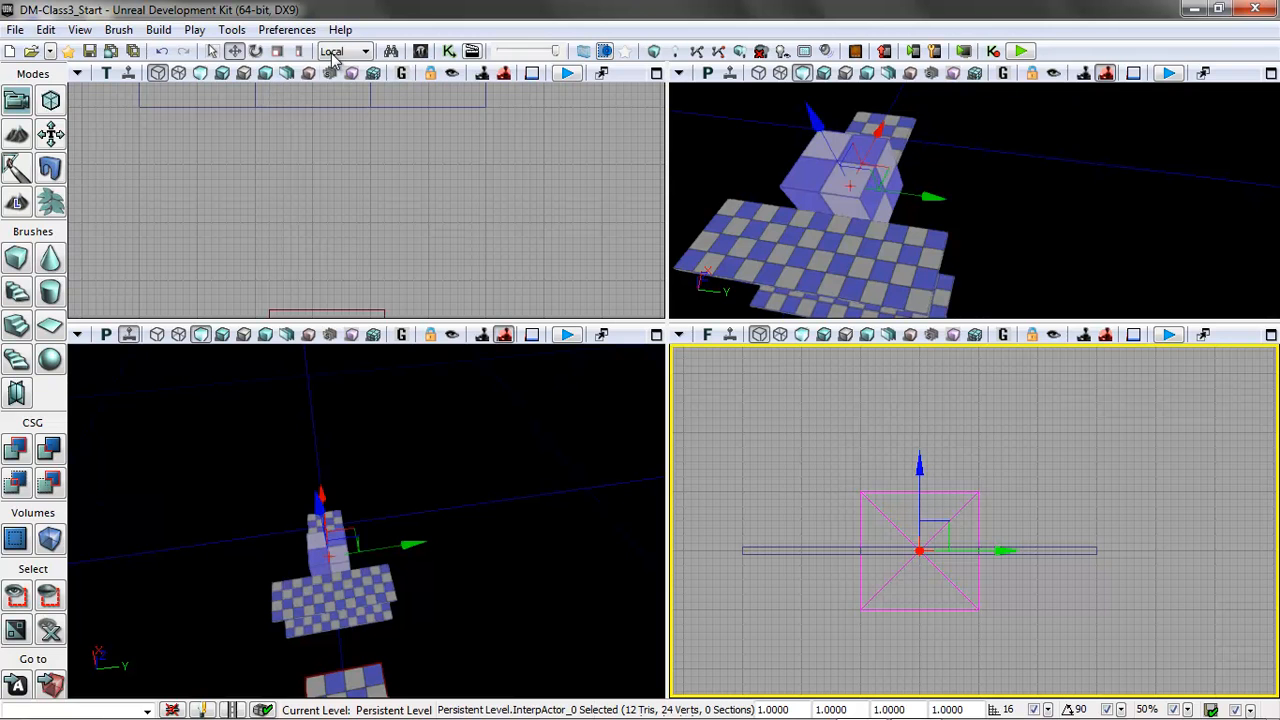
Flatten the cube by scaling it non-uniformly along Z to 0.0625, and return to the translate mode.
{"action": "left_click", "coordinate": [298, 53]}
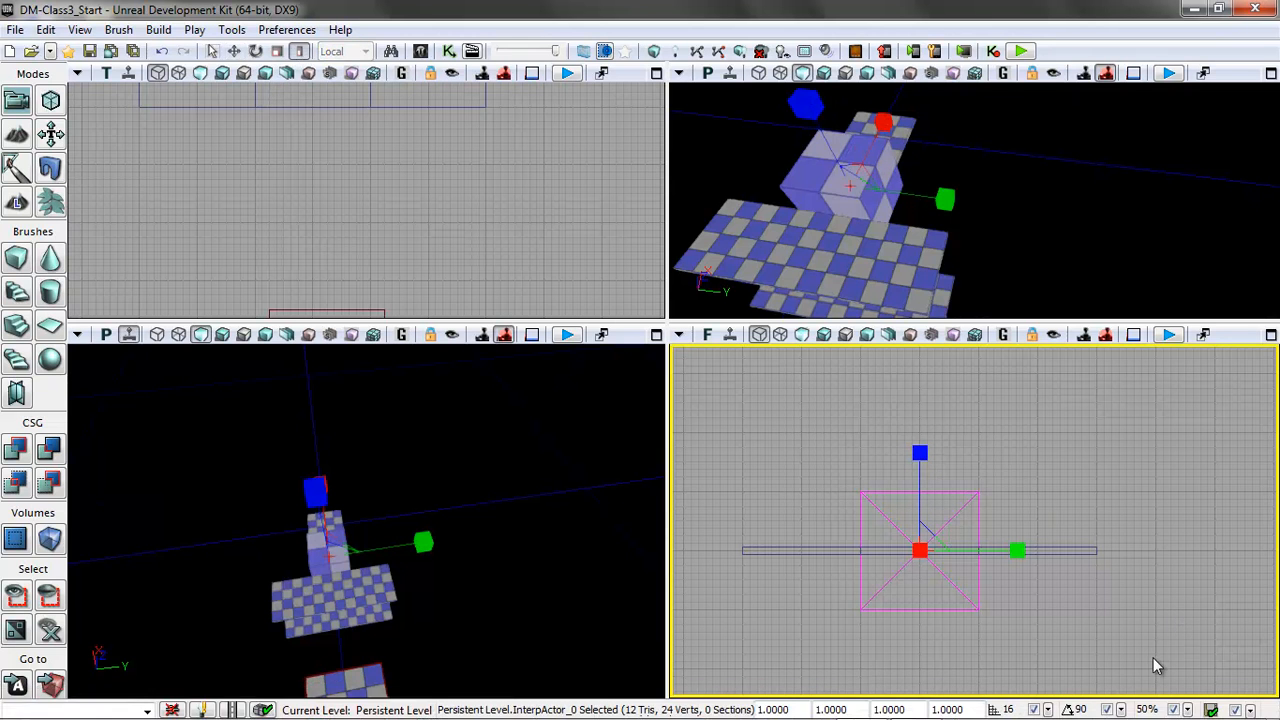
{"action": "left_click_drag", "start_coordinate": [910, 451], "coordinate": [911, 484]}
{"action": "left_click", "coordinate": [233, 51]}
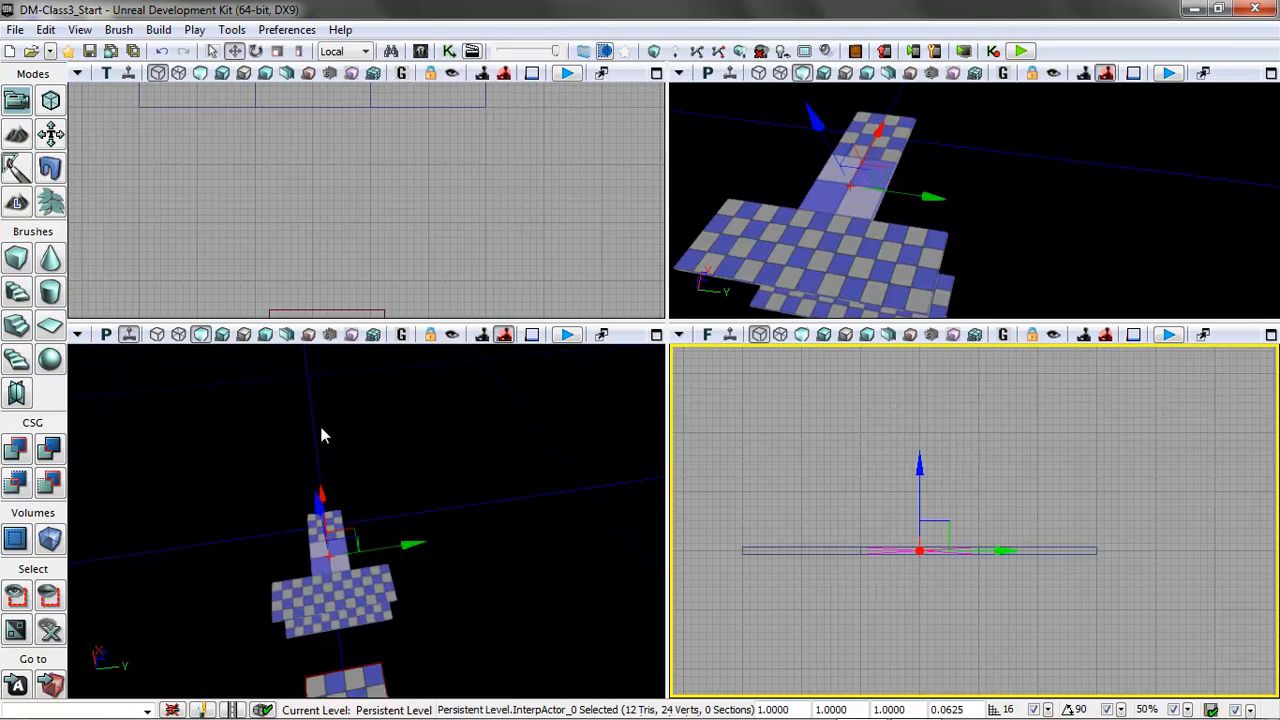
Run Build All on the level and close the Map Check report.
{"action": "left_click_drag", "start_coordinate": [452, 612], "coordinate": [388, 568]}
{"action": "left_click_drag", "start_coordinate": [1010, 191], "coordinate": [868, 154]}
{"action": "left_click_drag", "start_coordinate": [1027, 244], "coordinate": [1060, 226]}
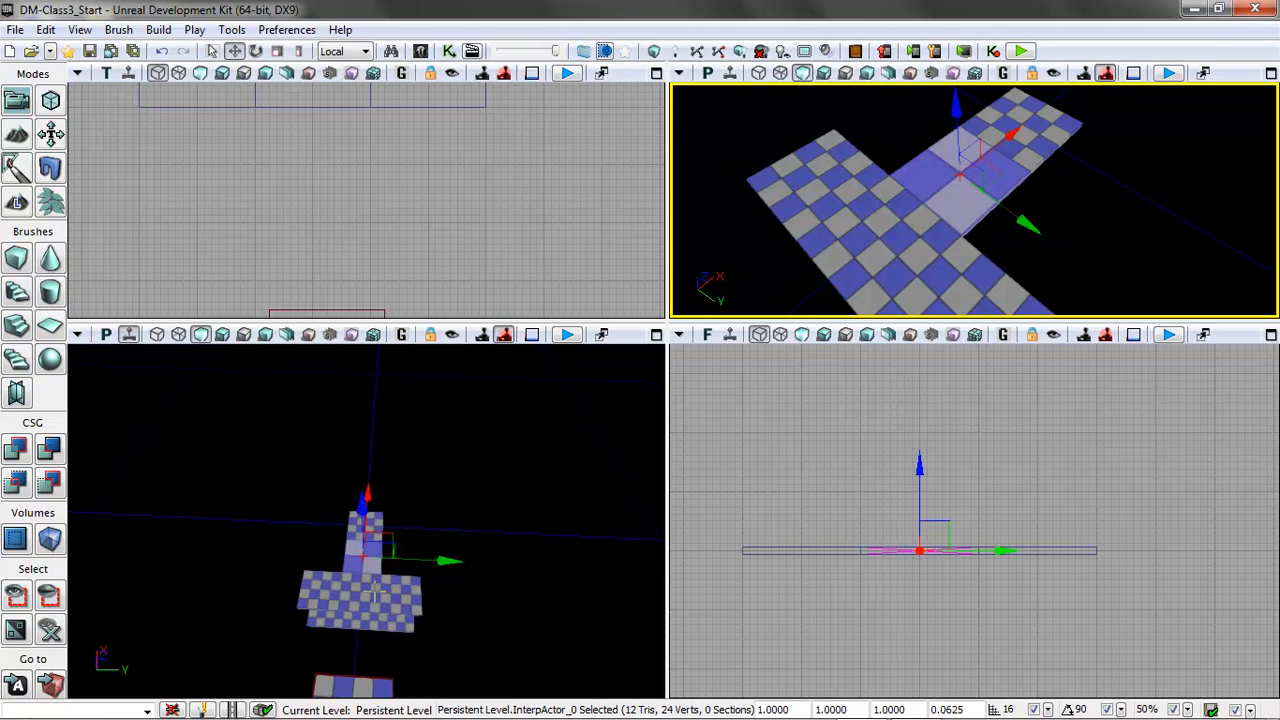
{"action": "left_click", "coordinate": [158, 29]}
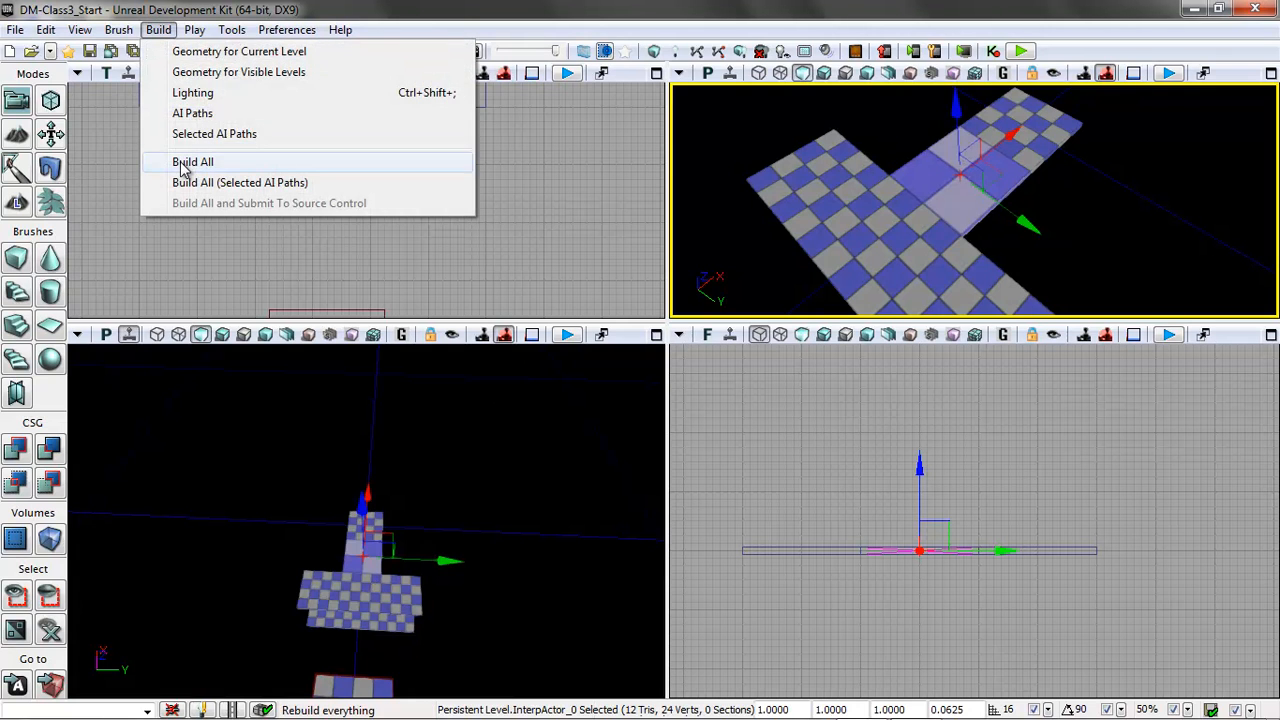
{"action": "left_click", "coordinate": [190, 162]}
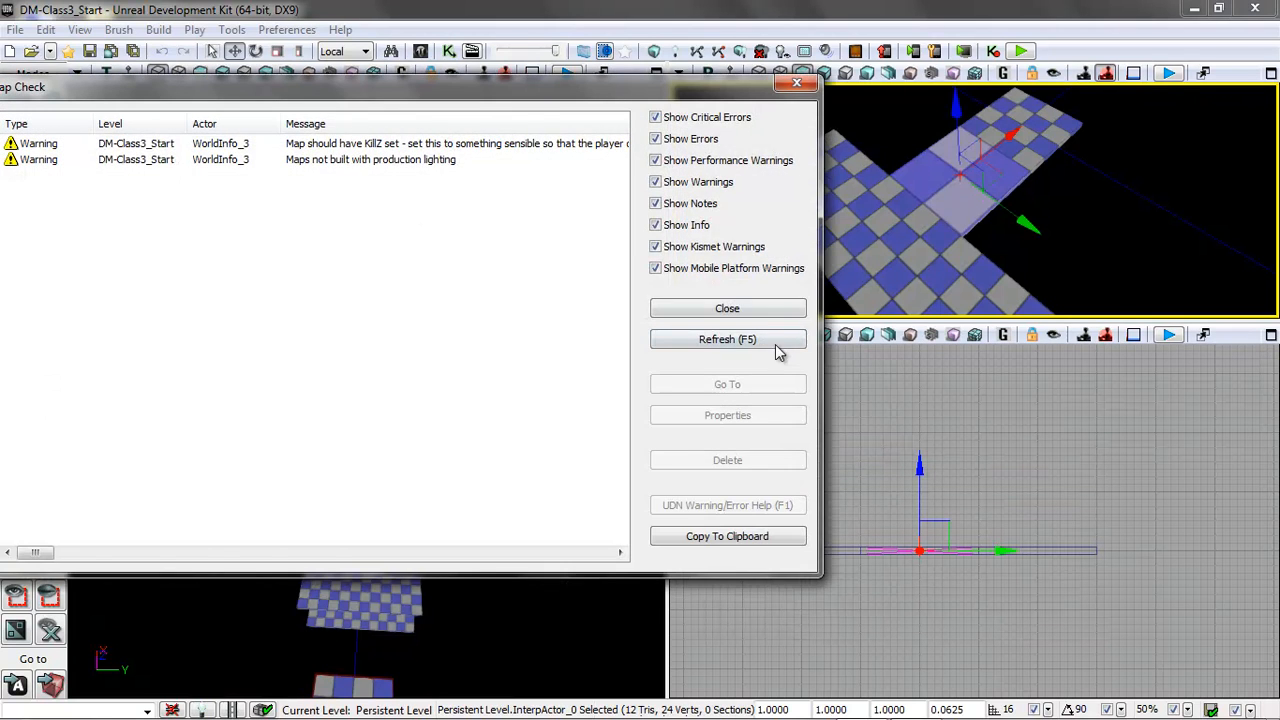
{"action": "left_click", "coordinate": [740, 309]}
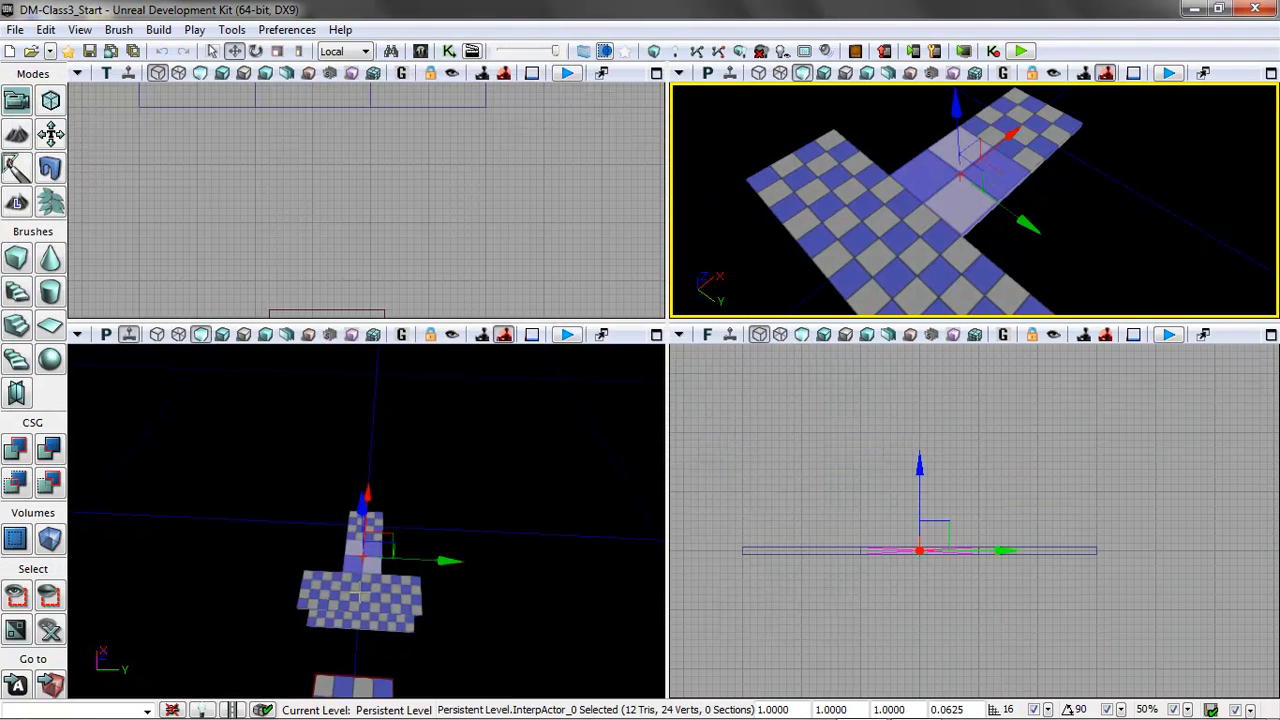
Play the level from the wide platform, walk forward onto the flattened cube, and exit the preview.
{"action": "left_click", "coordinate": [358, 592]}
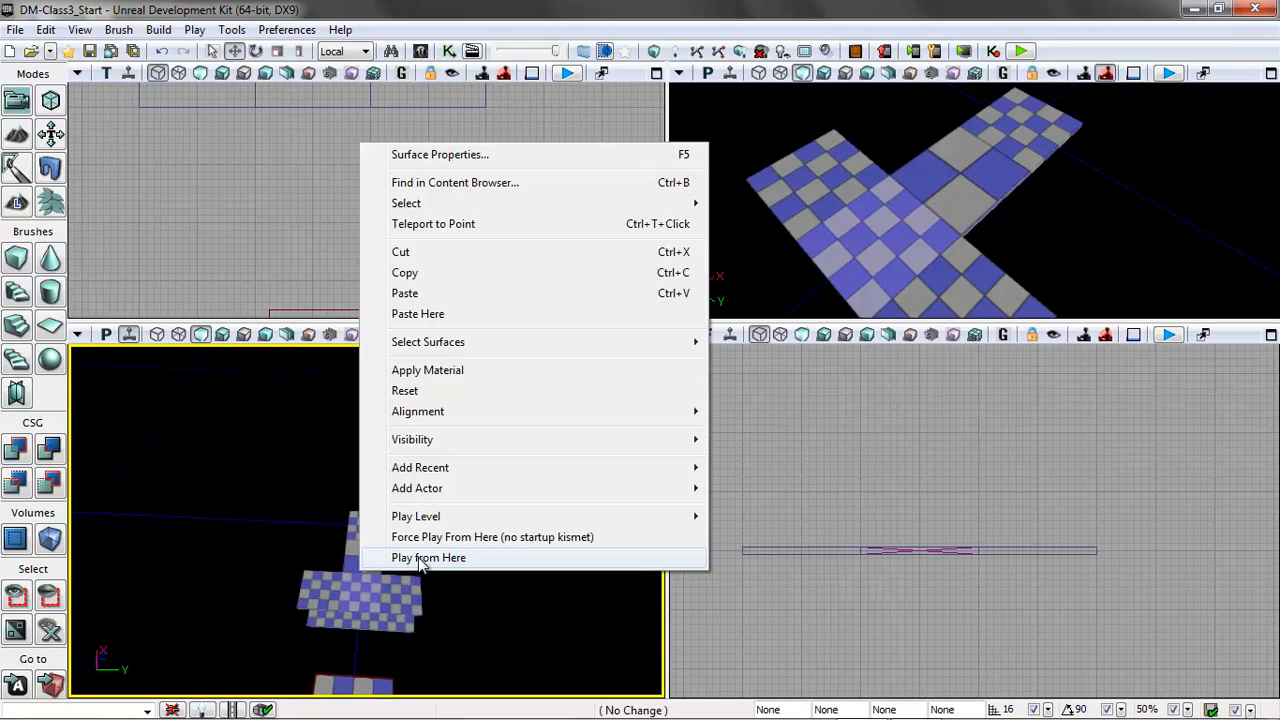
{"action": "left_click", "coordinate": [428, 558]}
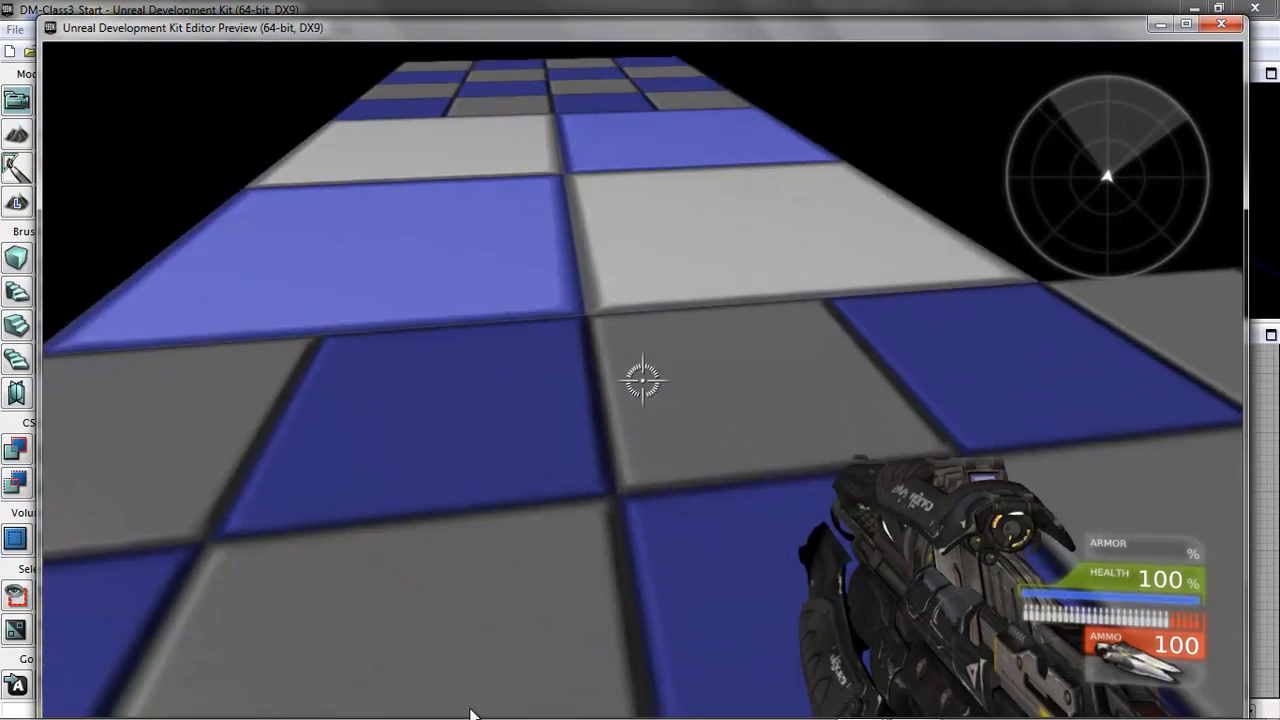
{"action": "key", "text": "w"}
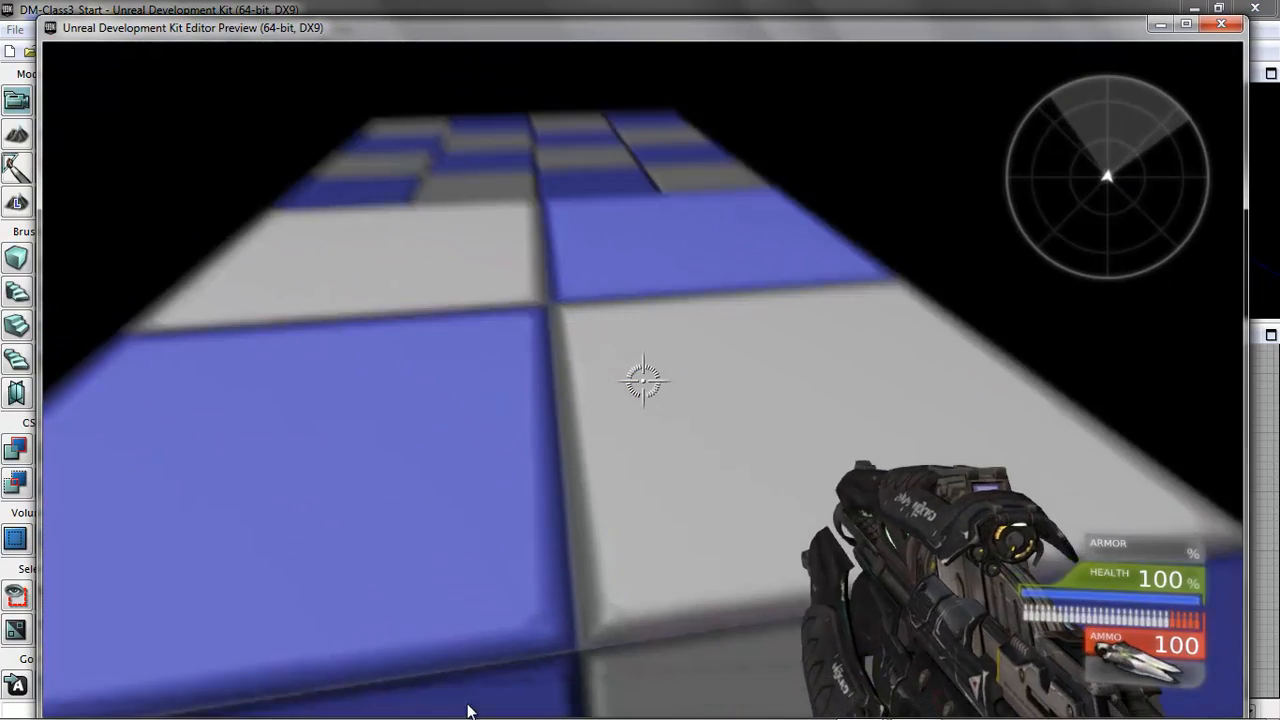
{"action": "key", "text": "w"}
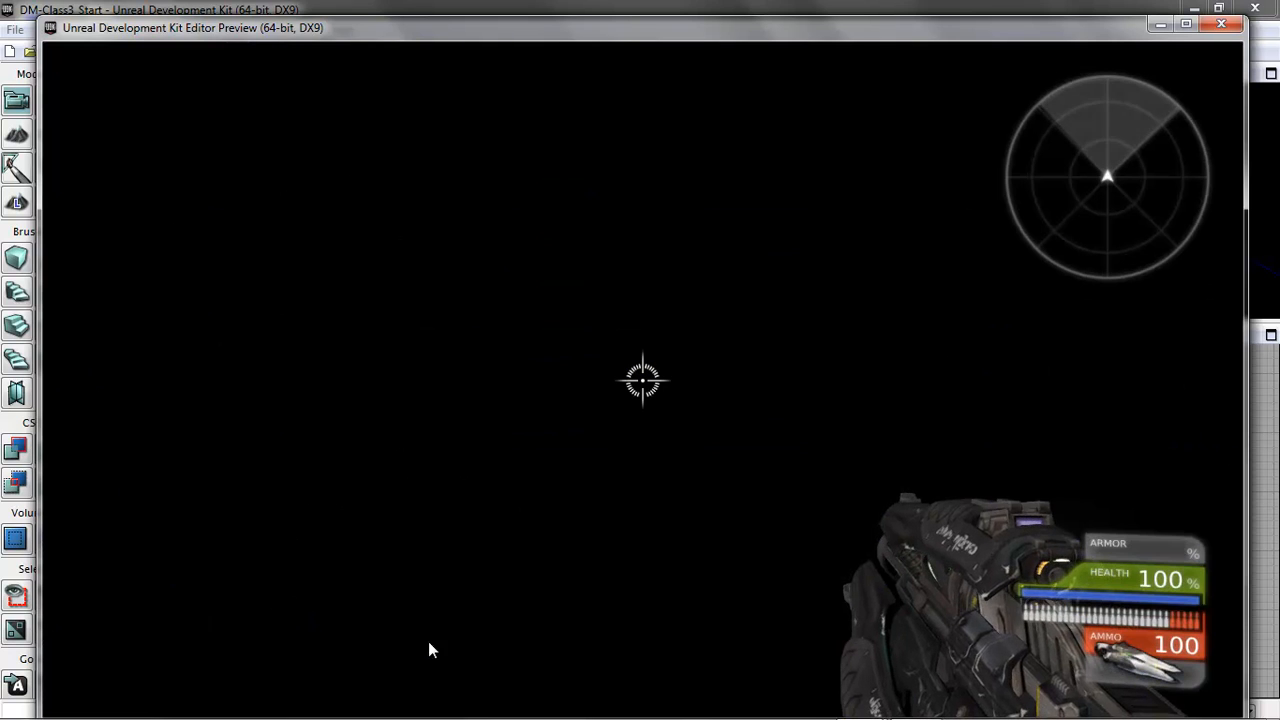
{"action": "key", "text": "Escape"}
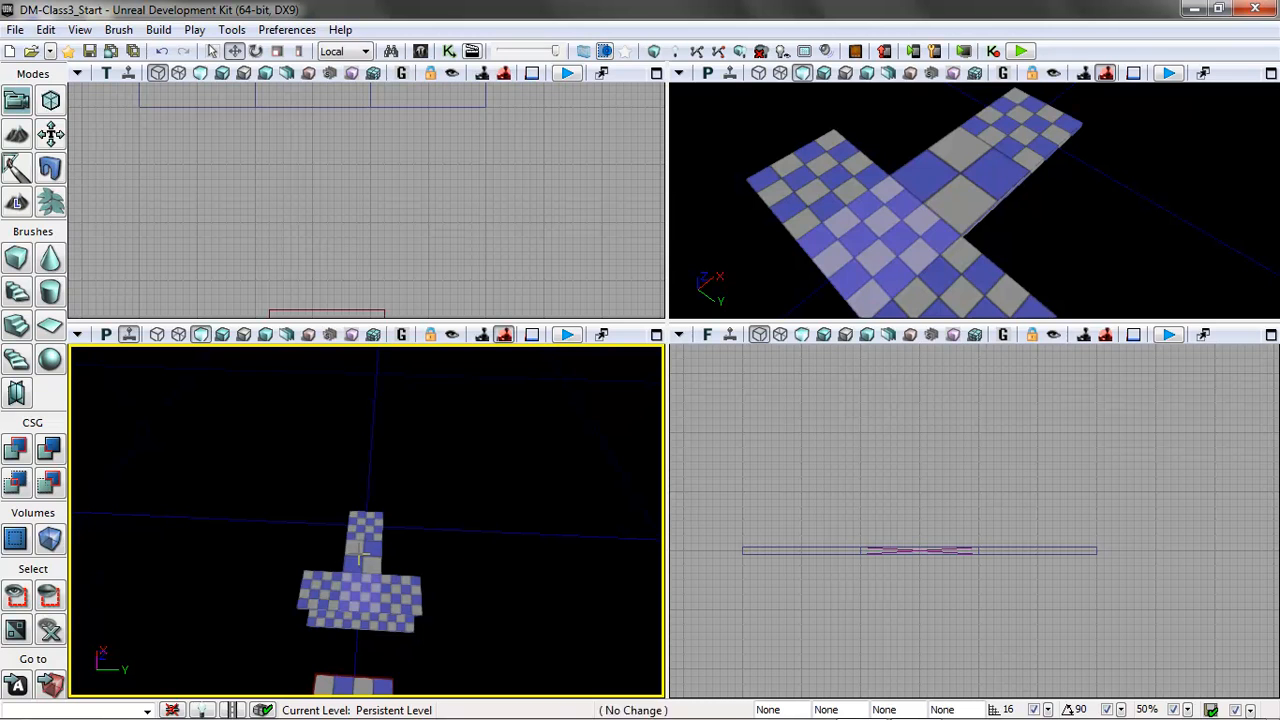
Set the flattened cube's Collision Type to COLLIDE_BlockAll in its properties and close them.
{"action": "left_click", "coordinate": [362, 548]}
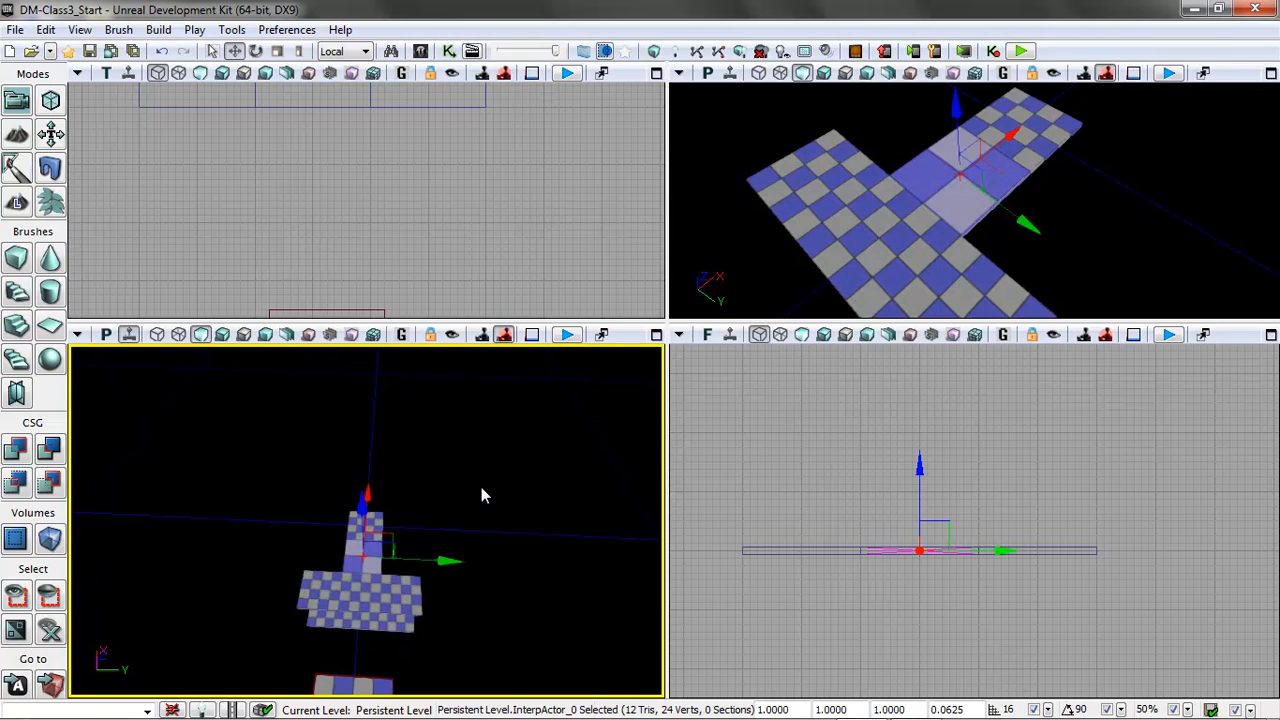
{"action": "key", "text": "F4"}
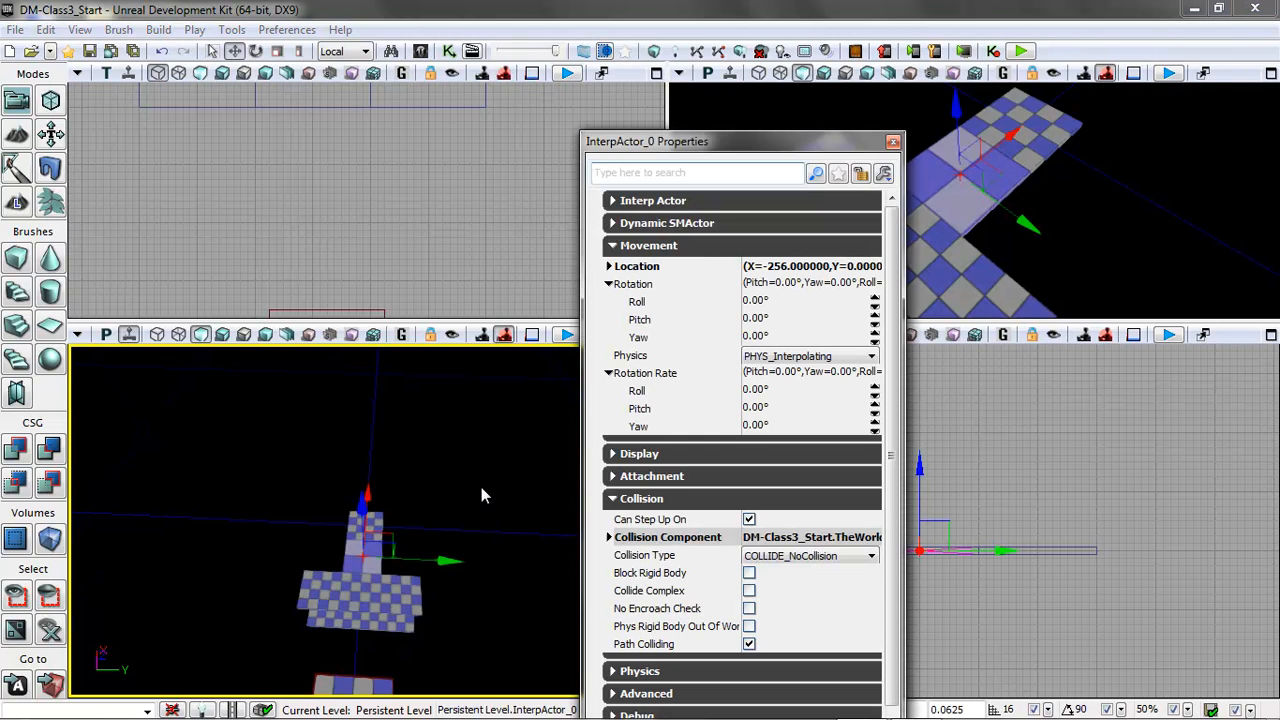
{"action": "left_click", "coordinate": [612, 246]}
{"action": "left_click", "coordinate": [613, 314]}
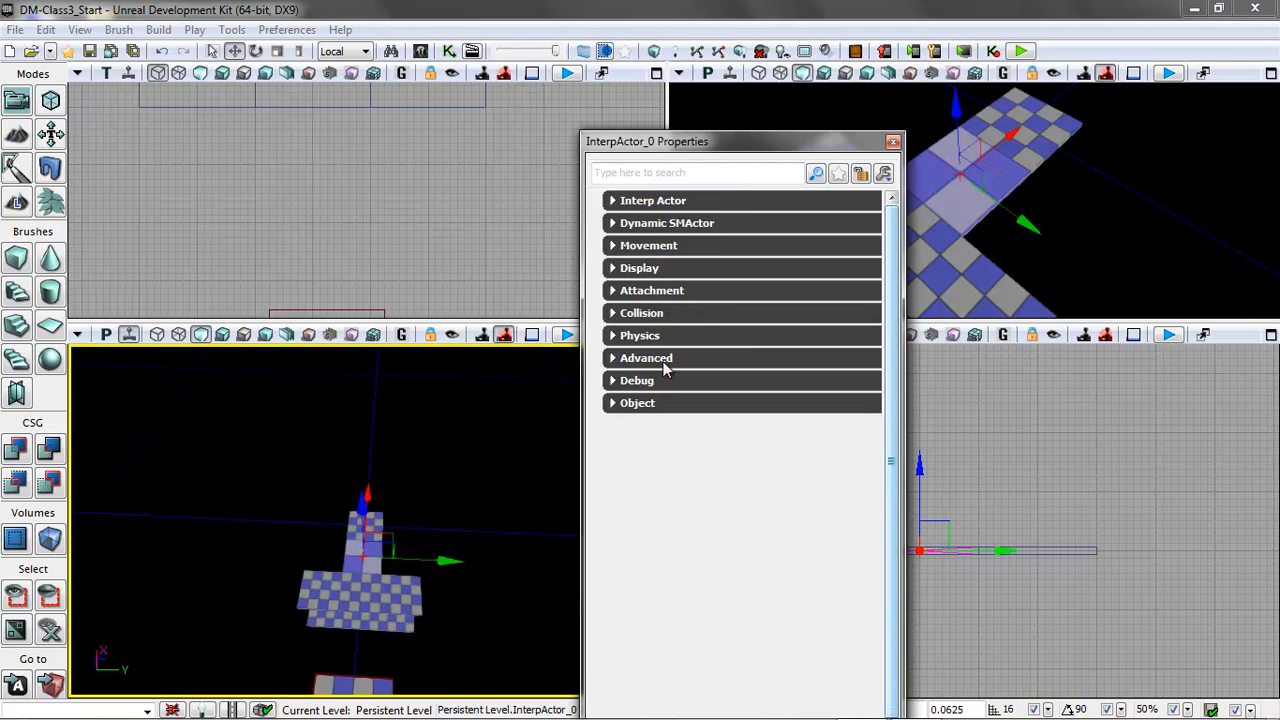
{"action": "left_click_drag", "start_coordinate": [672, 141], "coordinate": [647, 87]}
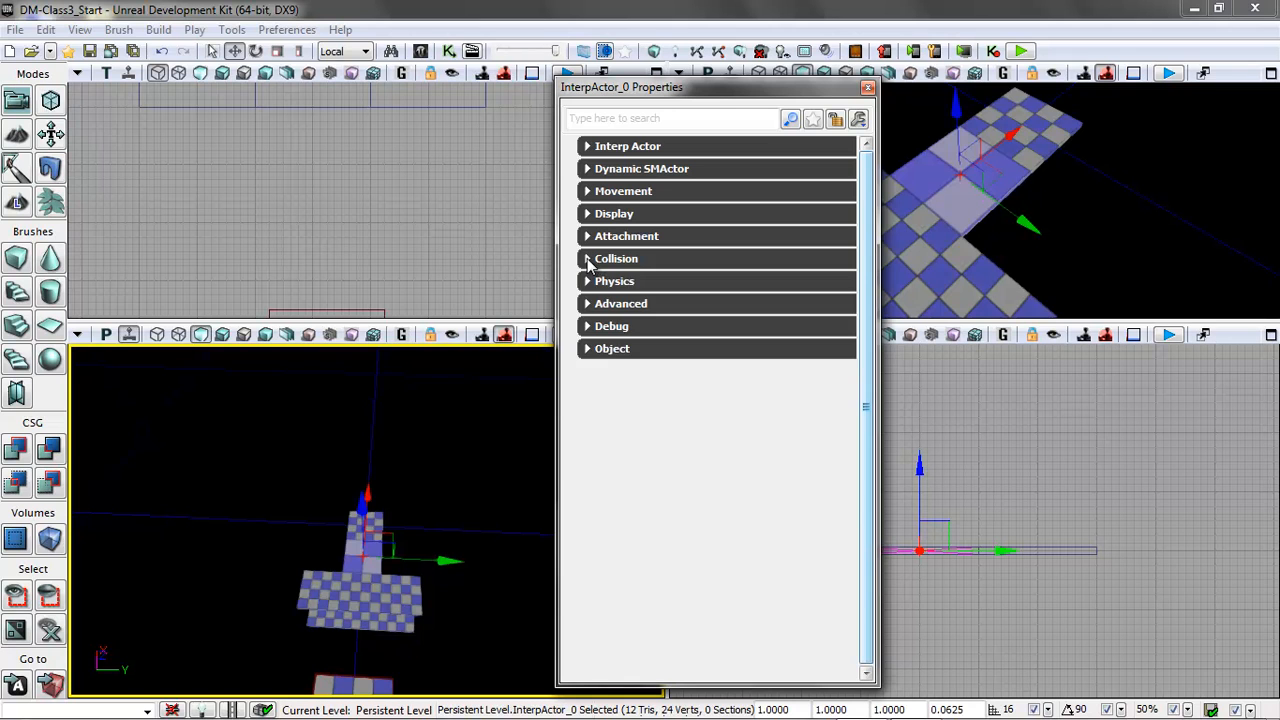
{"action": "left_click", "coordinate": [589, 260]}
{"action": "left_click", "coordinate": [733, 316]}
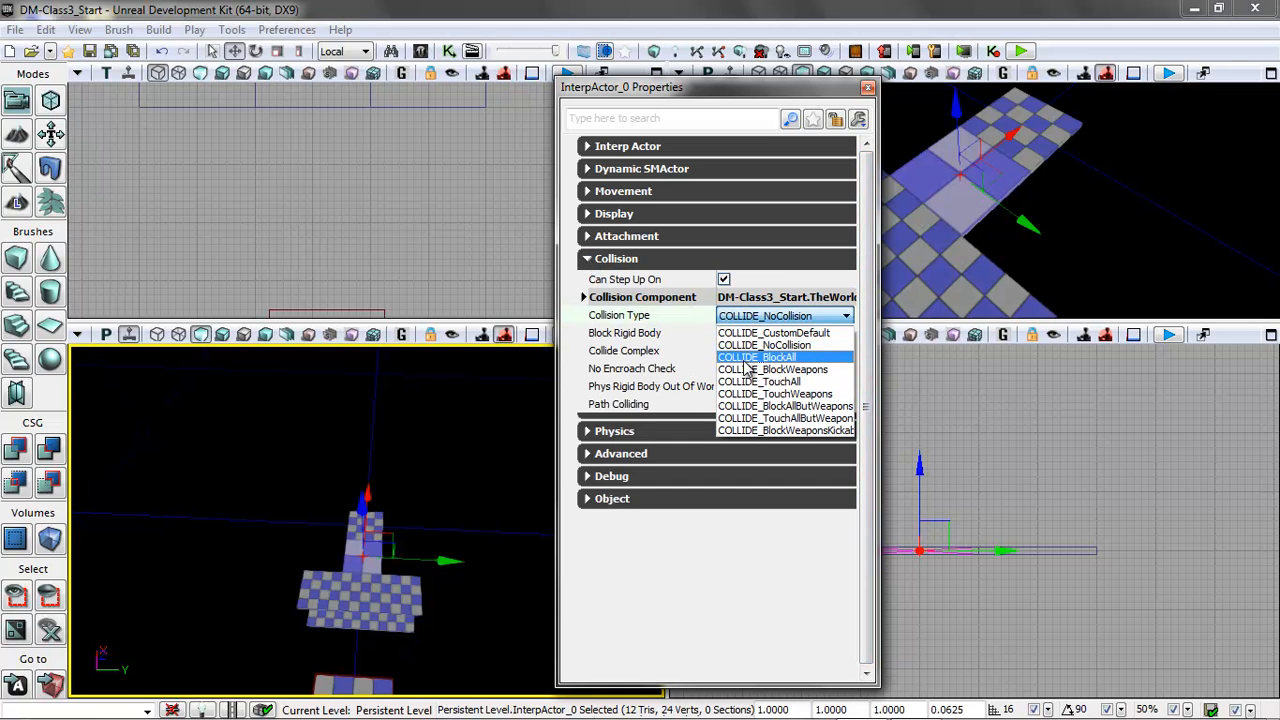
{"action": "left_click", "coordinate": [748, 358]}
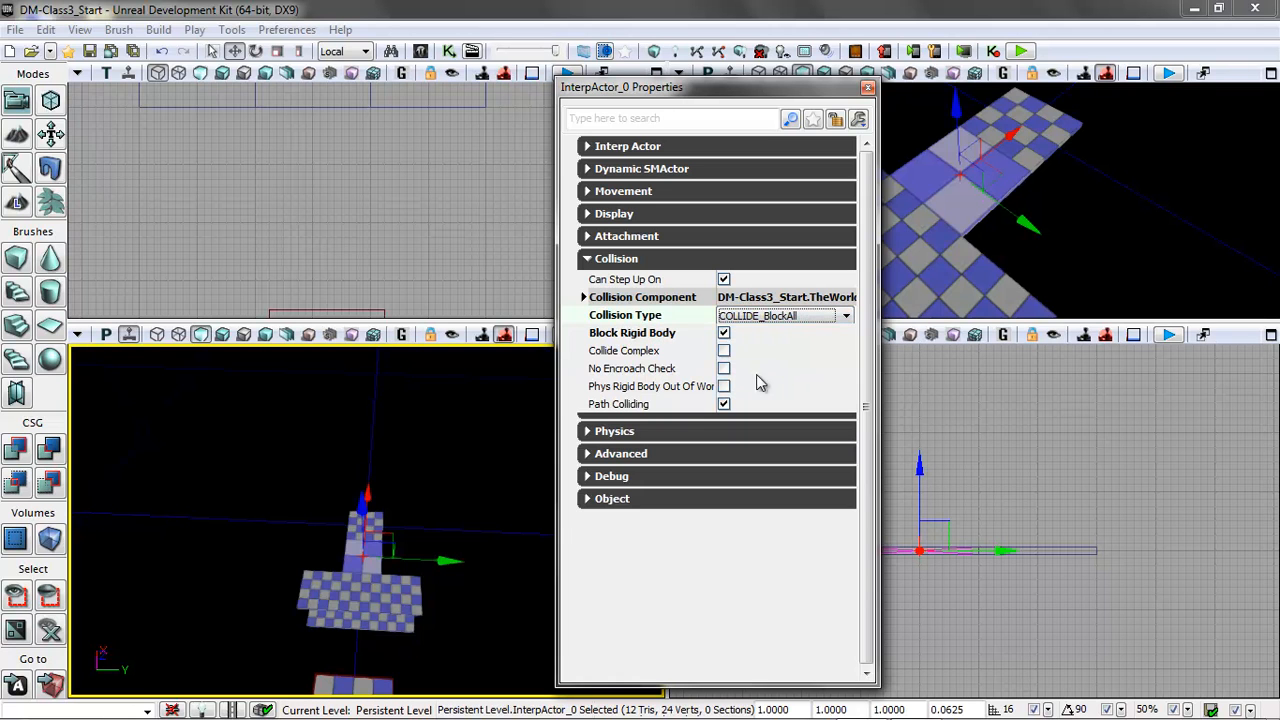
{"action": "left_click", "coordinate": [867, 89]}
Play the level from beside the cube, walk across it to the far small platform, and exit the preview.
{"action": "right_click", "coordinate": [388, 574]}
{"action": "left_click", "coordinate": [470, 543]}
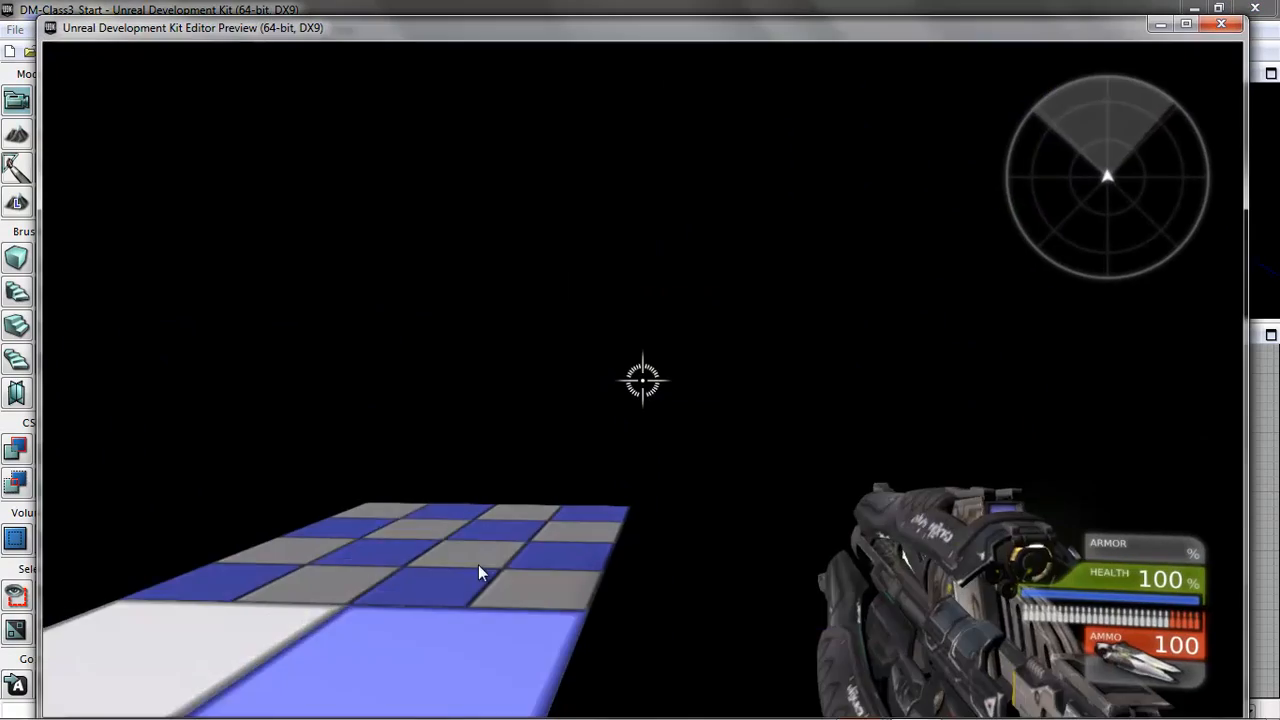
{"action": "key", "text": "w"}
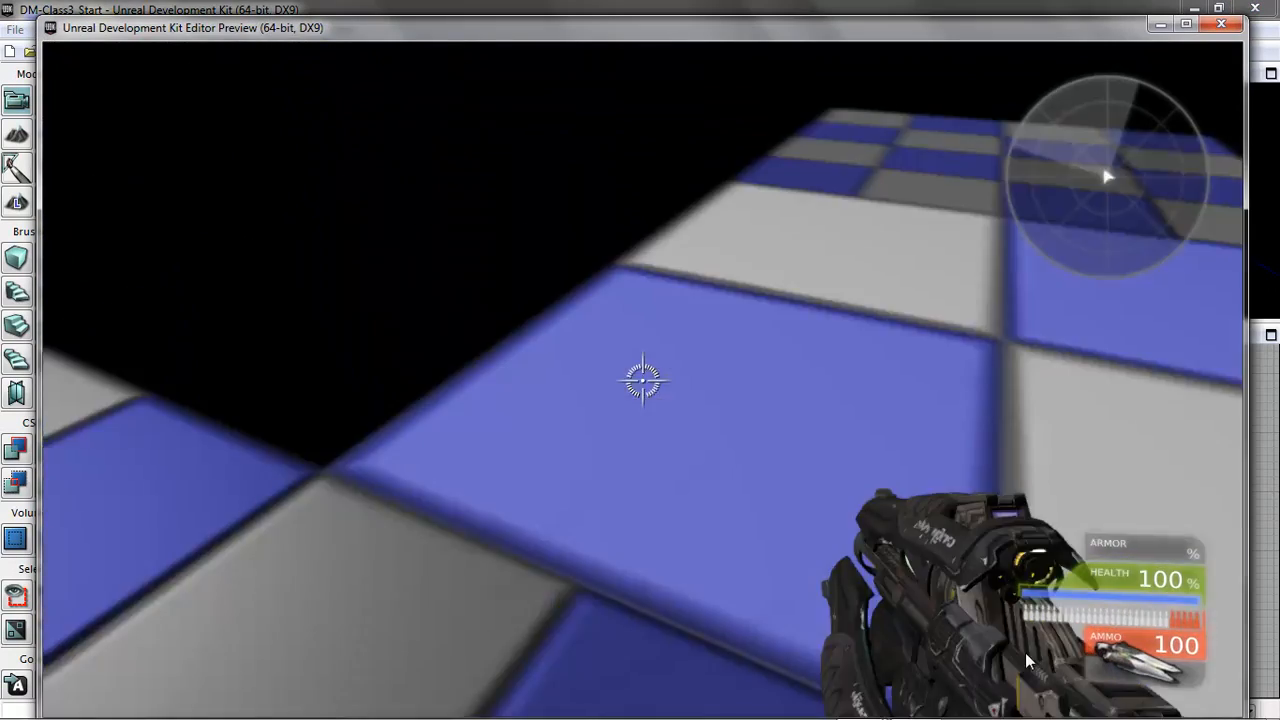
{"action": "key", "text": "w"}
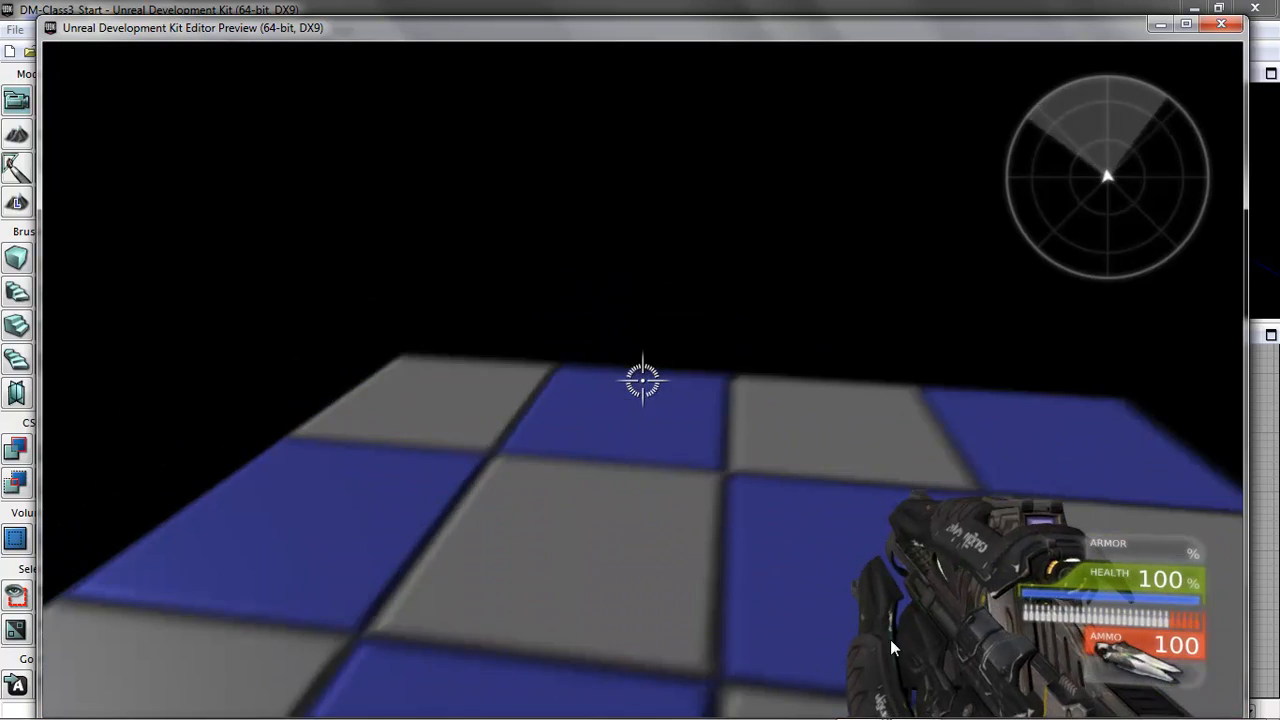
{"action": "key", "text": "Escape"}
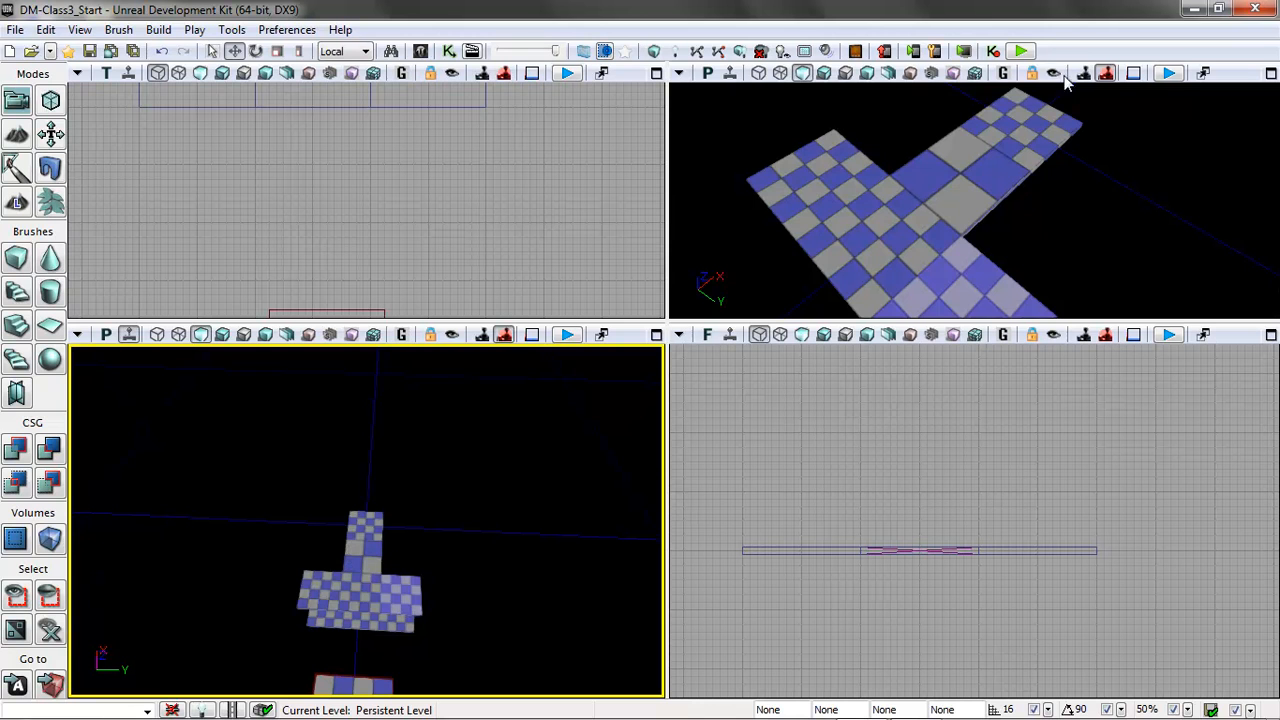
Set the flattened cube's Movement physics to PHYS_Rotating and its Rotation Rate Roll to 1.00°.
{"action": "left_click", "coordinate": [970, 176]}
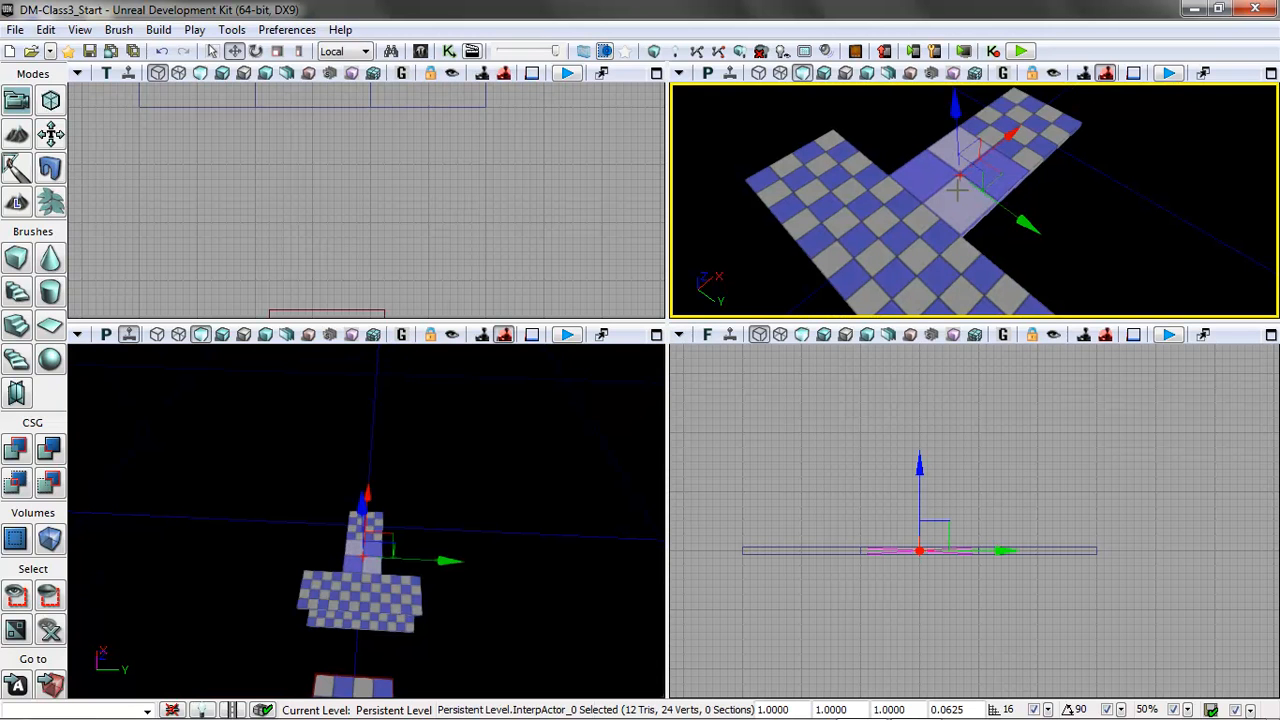
{"action": "key", "text": "F4"}
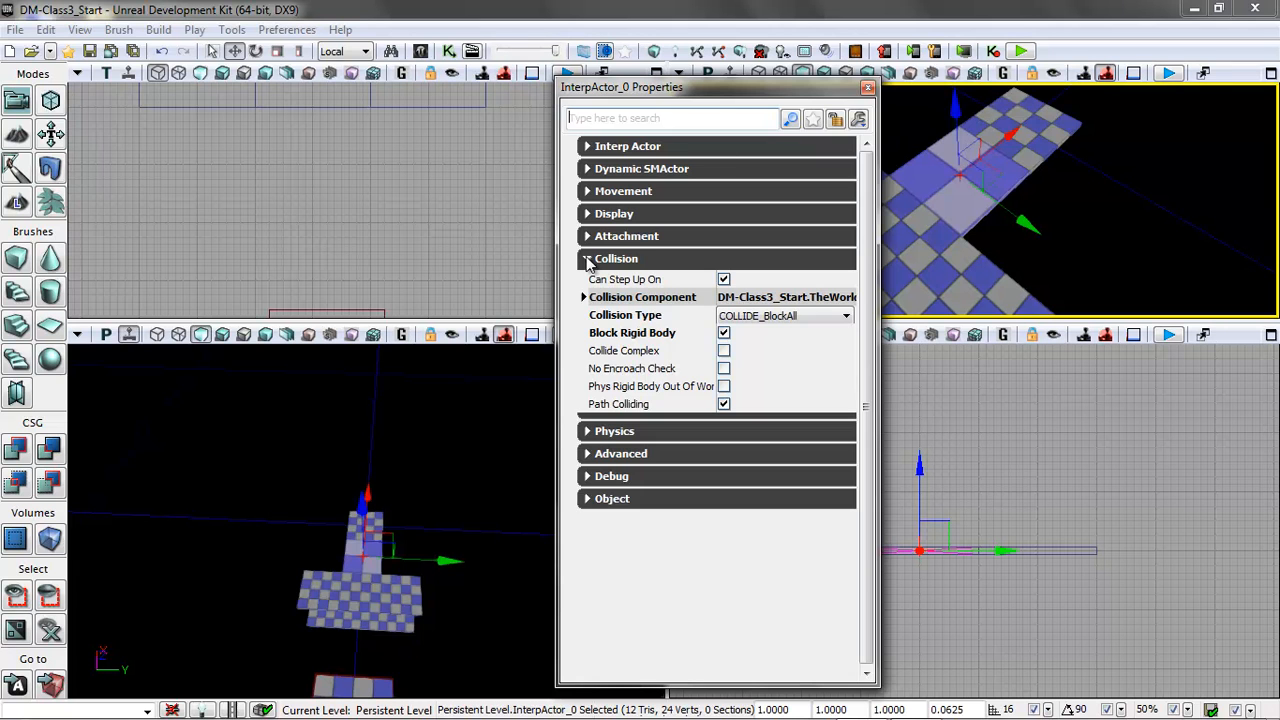
{"action": "left_click", "coordinate": [588, 259]}
{"action": "left_click", "coordinate": [588, 192]}
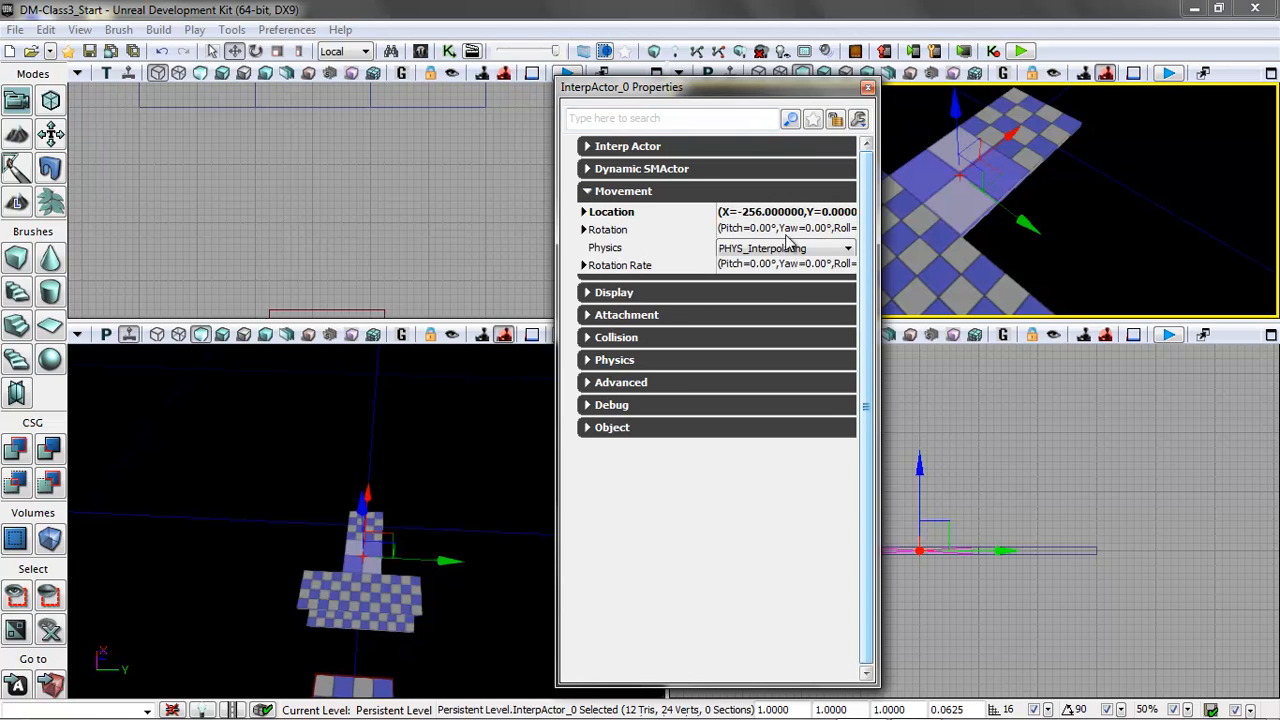
{"action": "left_click_drag", "start_coordinate": [682, 90], "coordinate": [551, 108]}
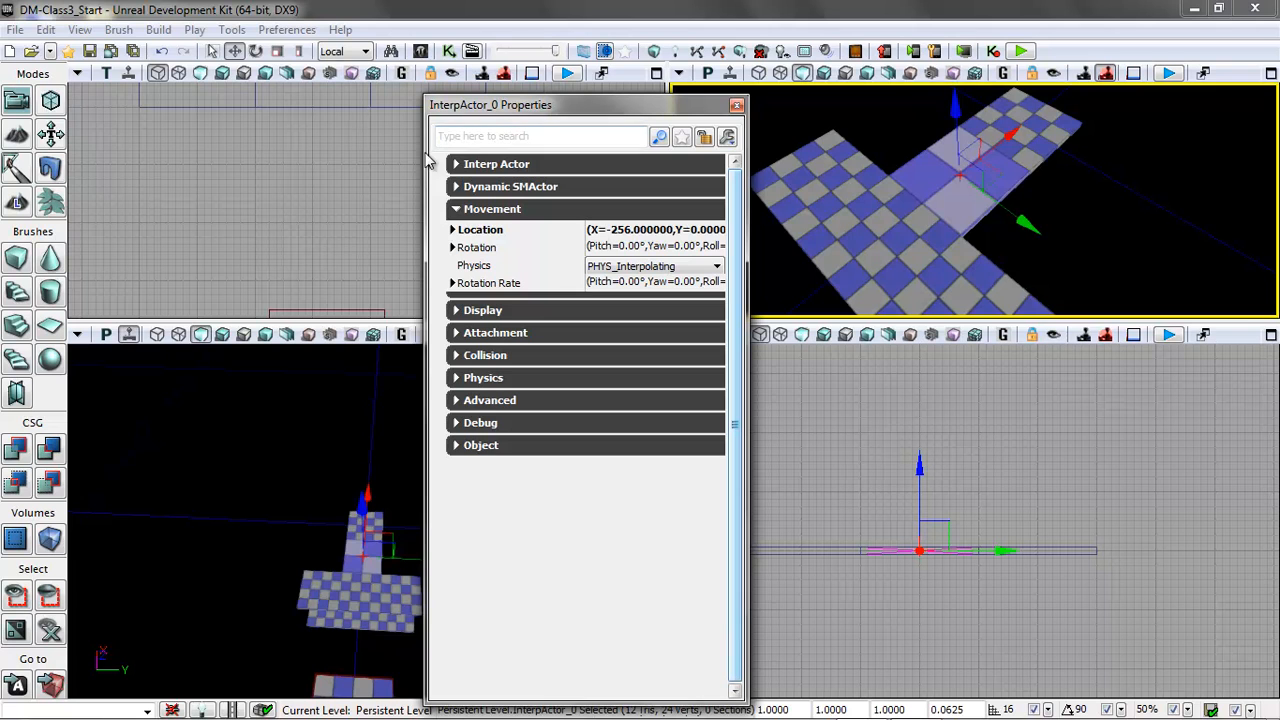
{"action": "left_click", "coordinate": [622, 267]}
{"action": "left_click", "coordinate": [622, 268]}
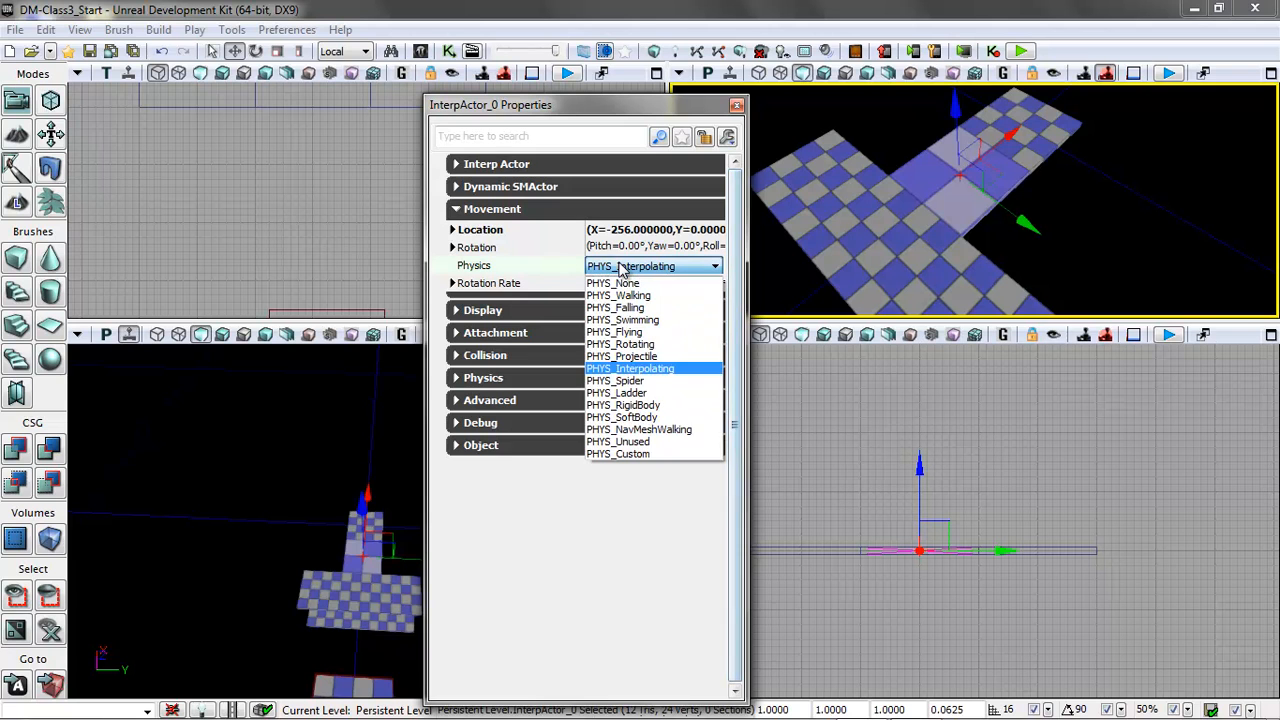
{"action": "left_click", "coordinate": [648, 345]}
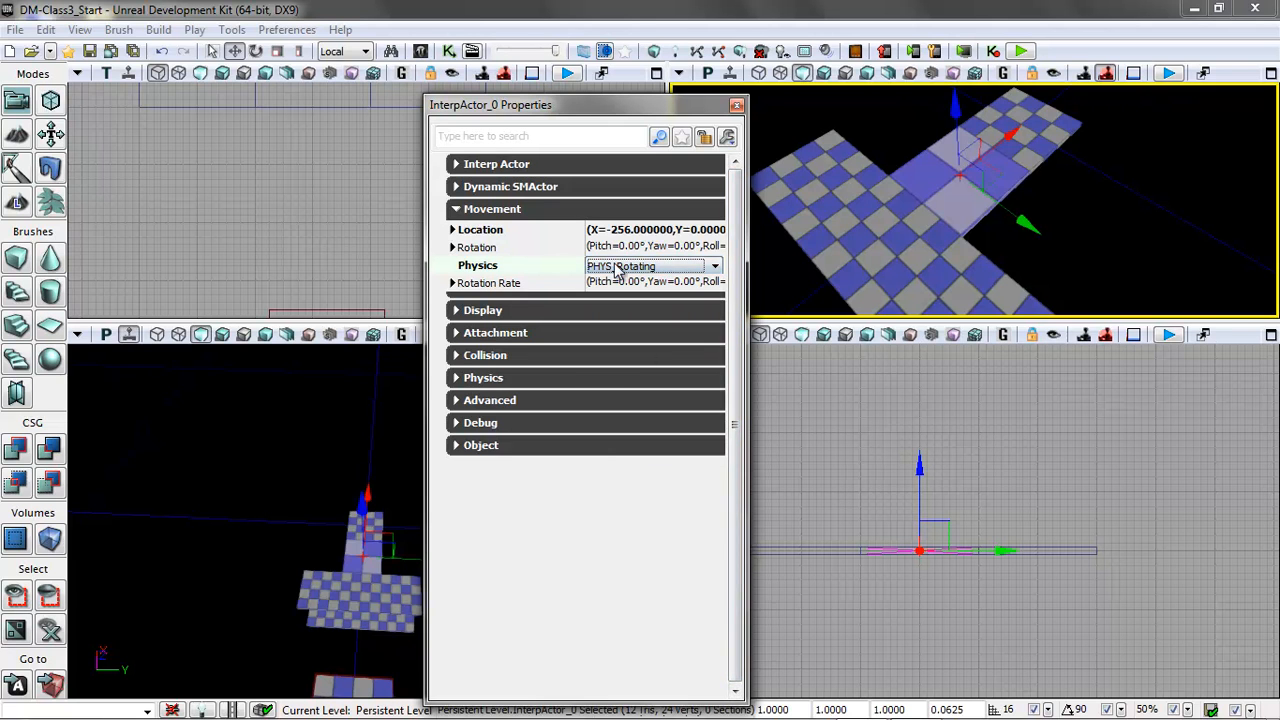
{"action": "left_click", "coordinate": [452, 284]}
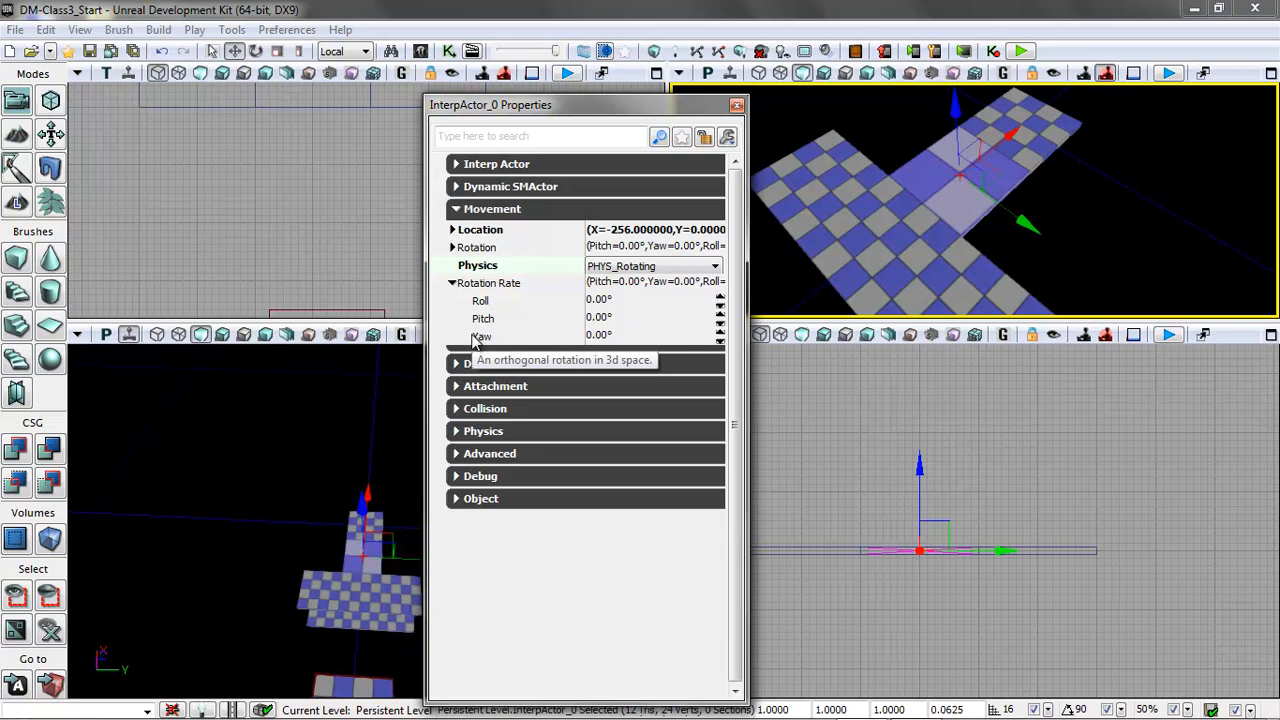
{"action": "left_click", "coordinate": [720, 298]}
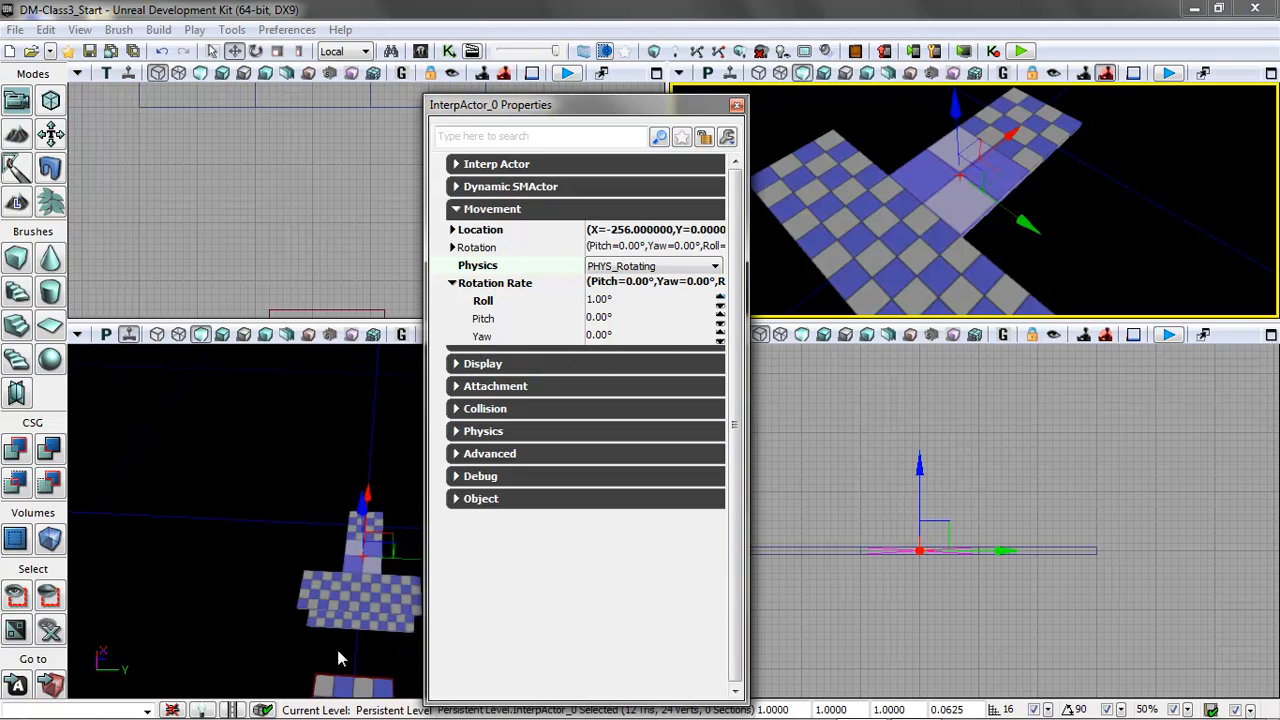
Play the level from the wide platform to watch the cube's rotation, exit the preview, and close the cube's properties.
{"action": "right_click", "coordinate": [366, 588]}
{"action": "left_click", "coordinate": [418, 551]}
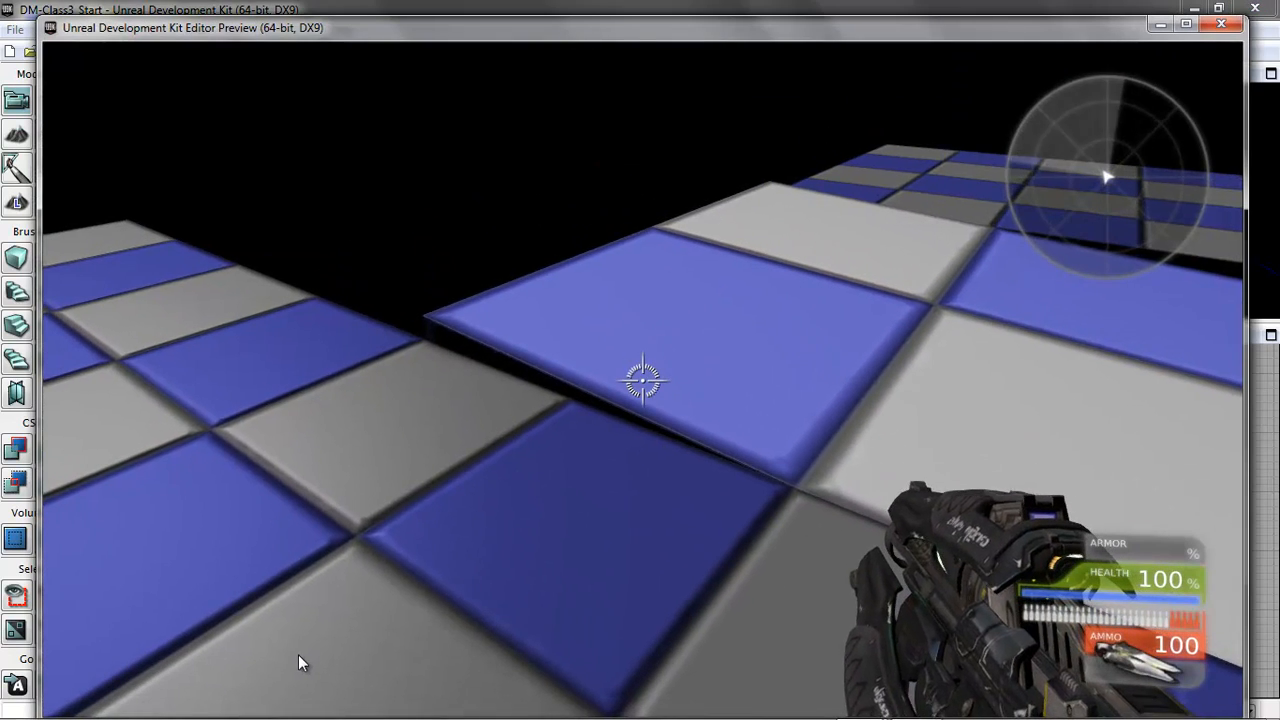
{"action": "key", "text": "Escape"}
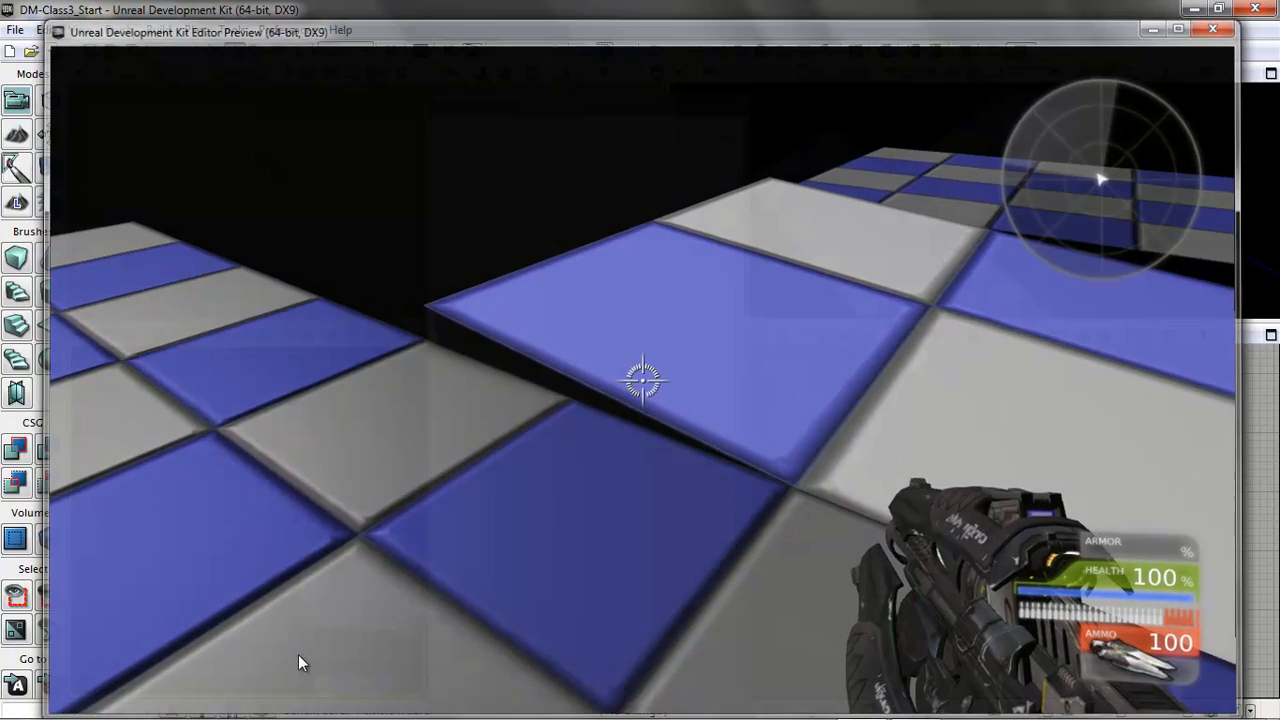
{"action": "left_click", "coordinate": [737, 105]}
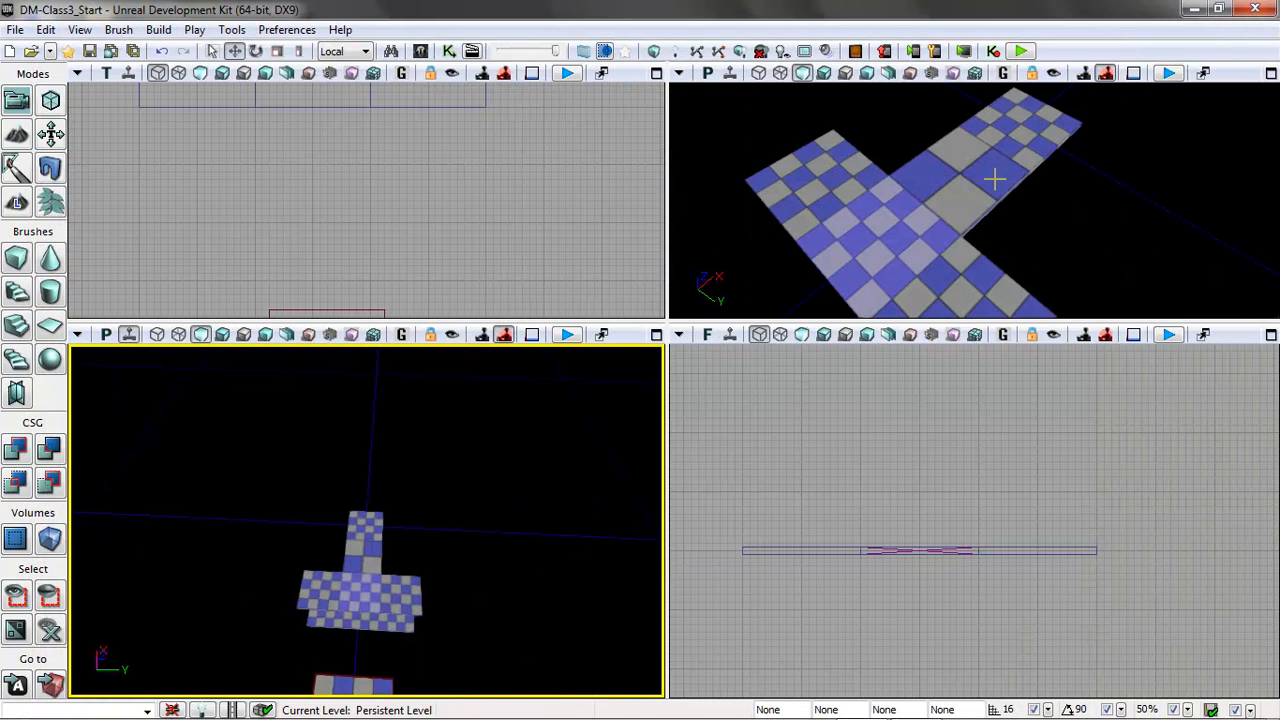
Set the flattened cube's Rotation Rate Roll to 10.
{"action": "left_click", "coordinate": [994, 178]}
{"action": "key", "text": "F4"}
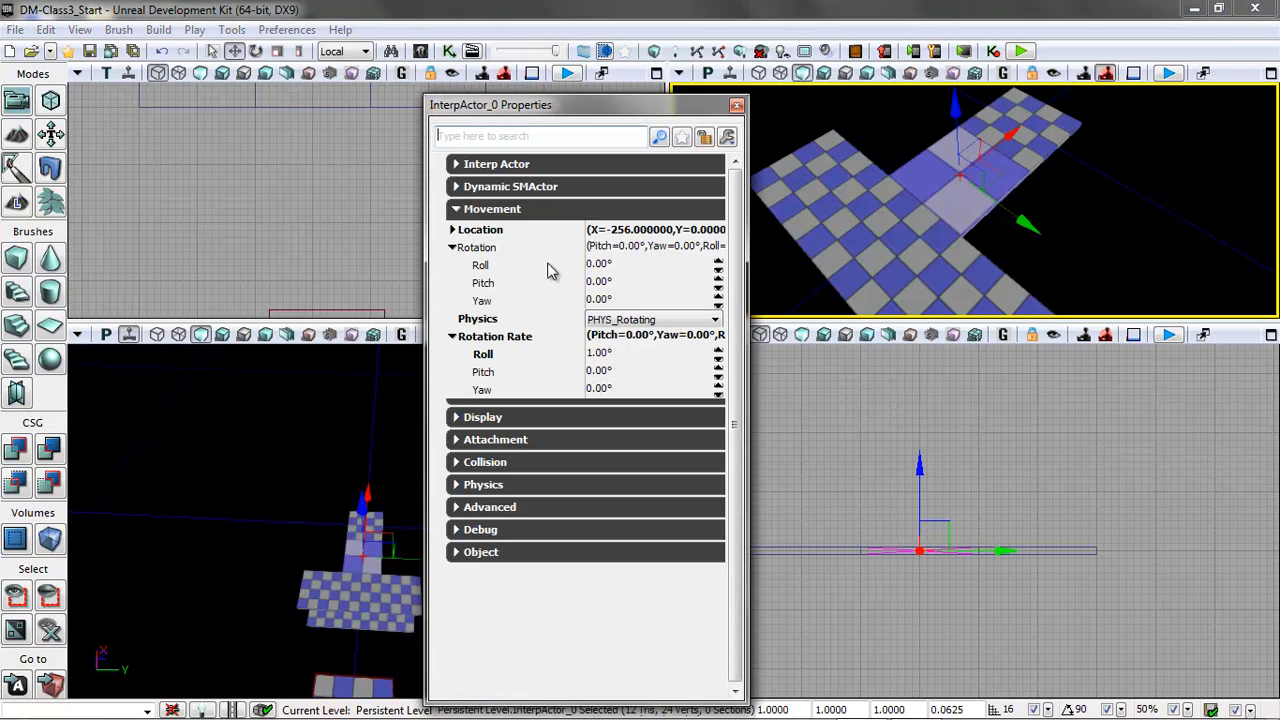
{"action": "left_click", "coordinate": [611, 356]}
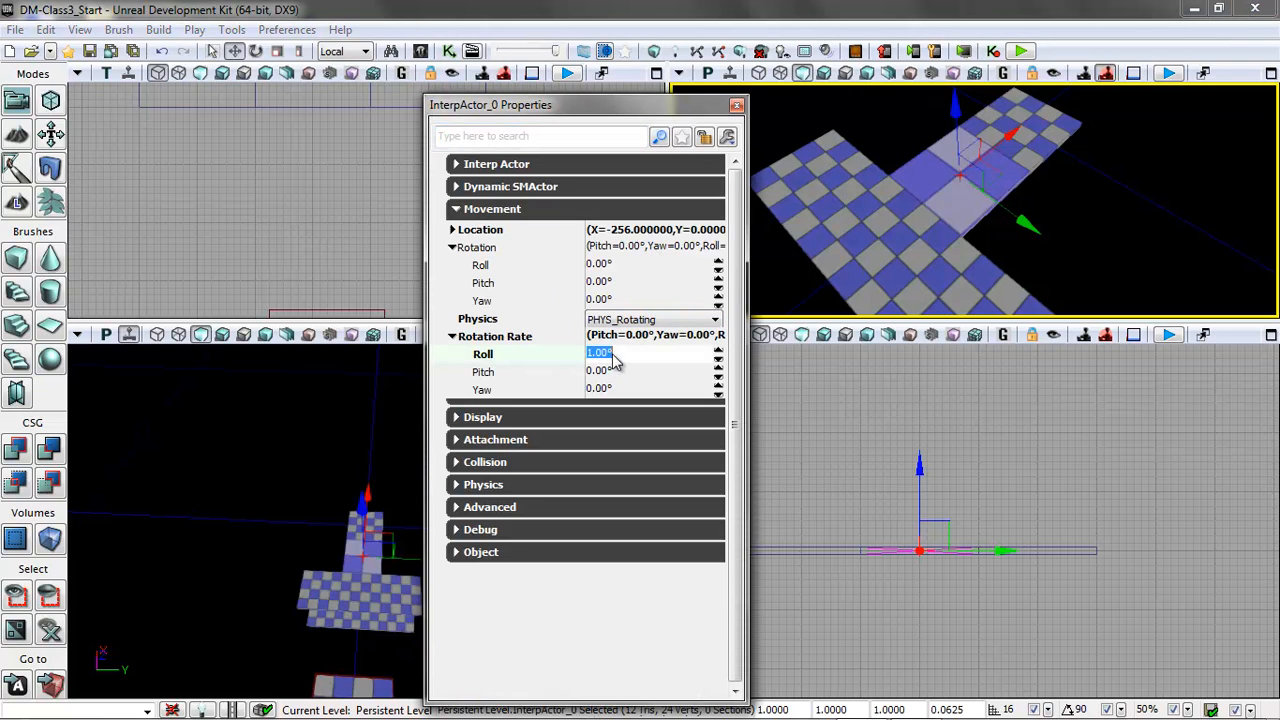
{"action": "left_click", "coordinate": [656, 373]}
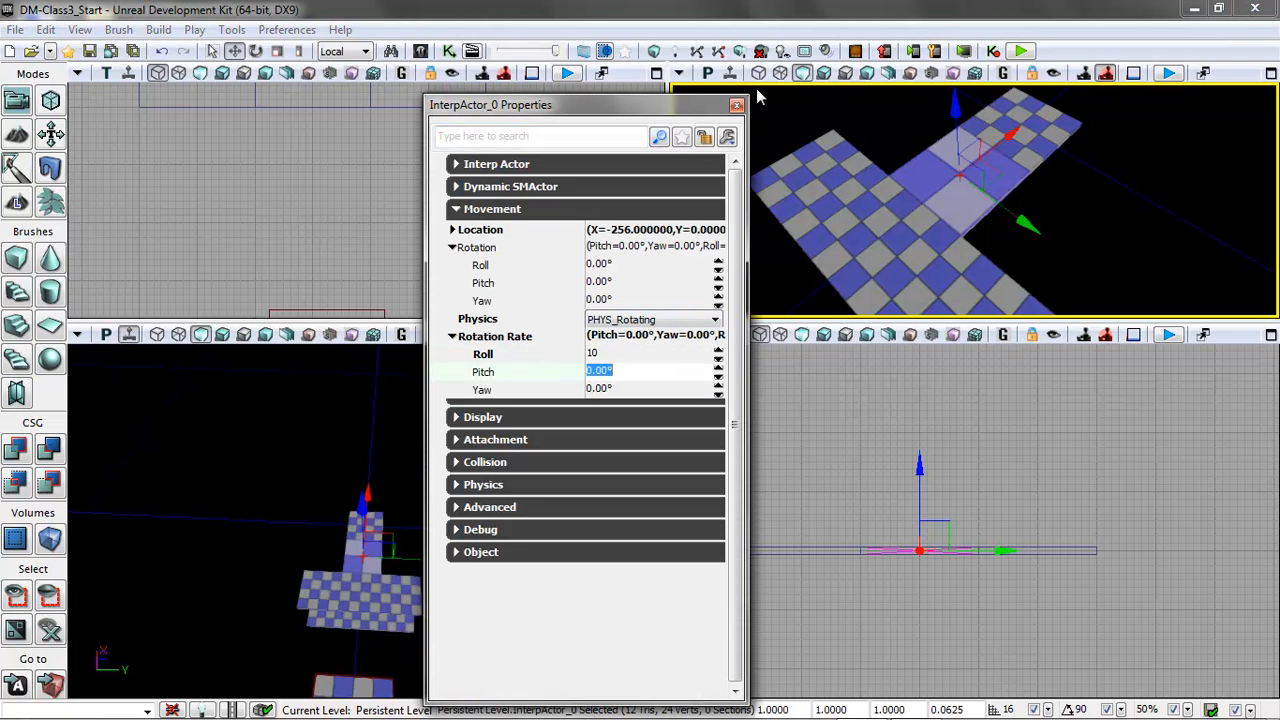
Play the level from the wide platform to check the cube's rotation speed, exit the preview, and close the properties.
{"action": "right_click", "coordinate": [375, 556]}
{"action": "left_click", "coordinate": [431, 546]}
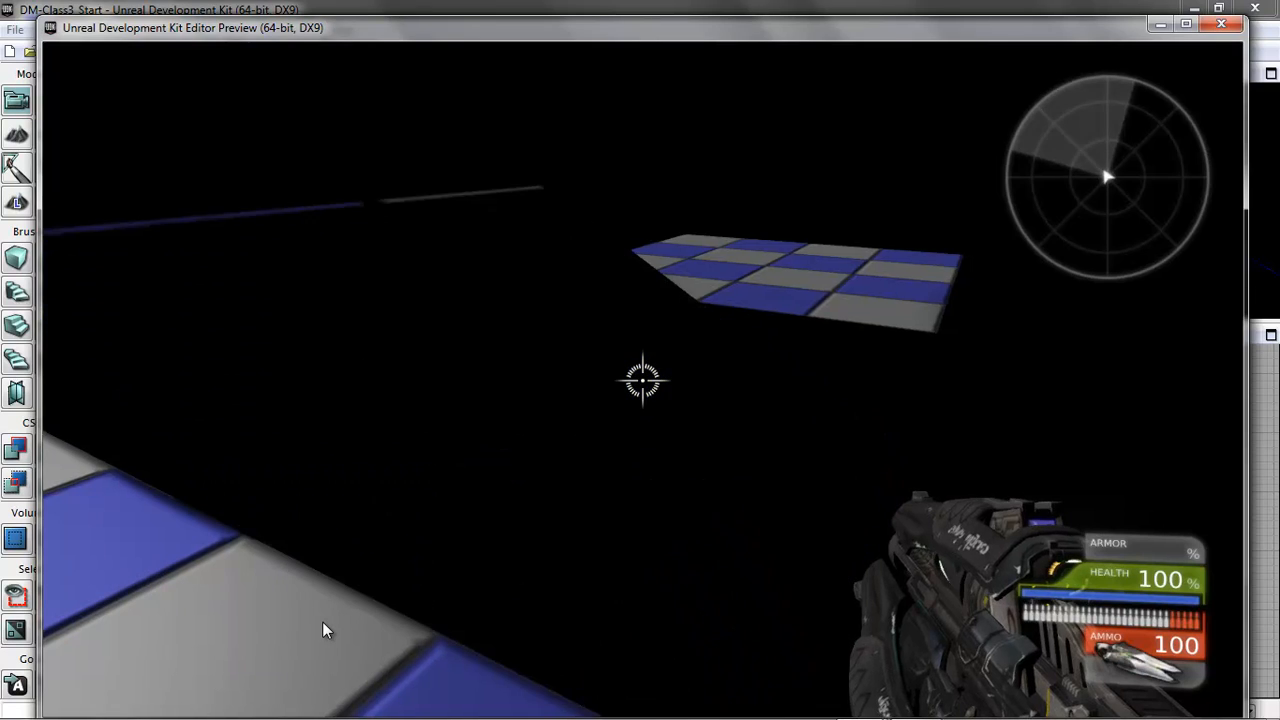
{"action": "key", "text": "Escape"}
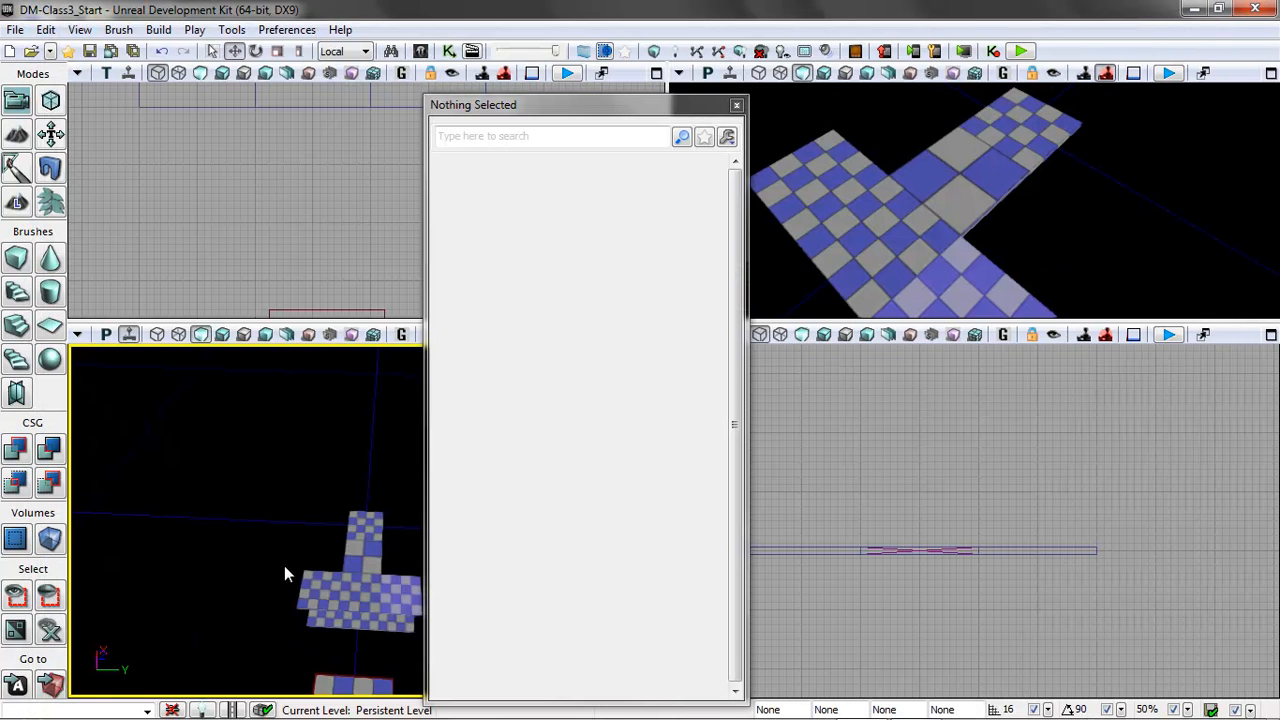
{"action": "left_click", "coordinate": [737, 105]}
Add a PlayerStart on the far small platform beyond the rotating cube.
{"action": "left_click_drag", "start_coordinate": [426, 435], "coordinate": [565, 312]}
{"action": "left_click_drag", "start_coordinate": [436, 392], "coordinate": [400, 538]}
{"action": "right_click", "coordinate": [445, 575]}
{"action": "mouse_move", "coordinate": [540, 472]}
{"action": "left_click", "coordinate": [838, 492]}
Add a PathNode on the wide platform near the rotating cube.
{"action": "left_click_drag", "start_coordinate": [543, 577], "coordinate": [481, 540]}
{"action": "right_click", "coordinate": [481, 540]}
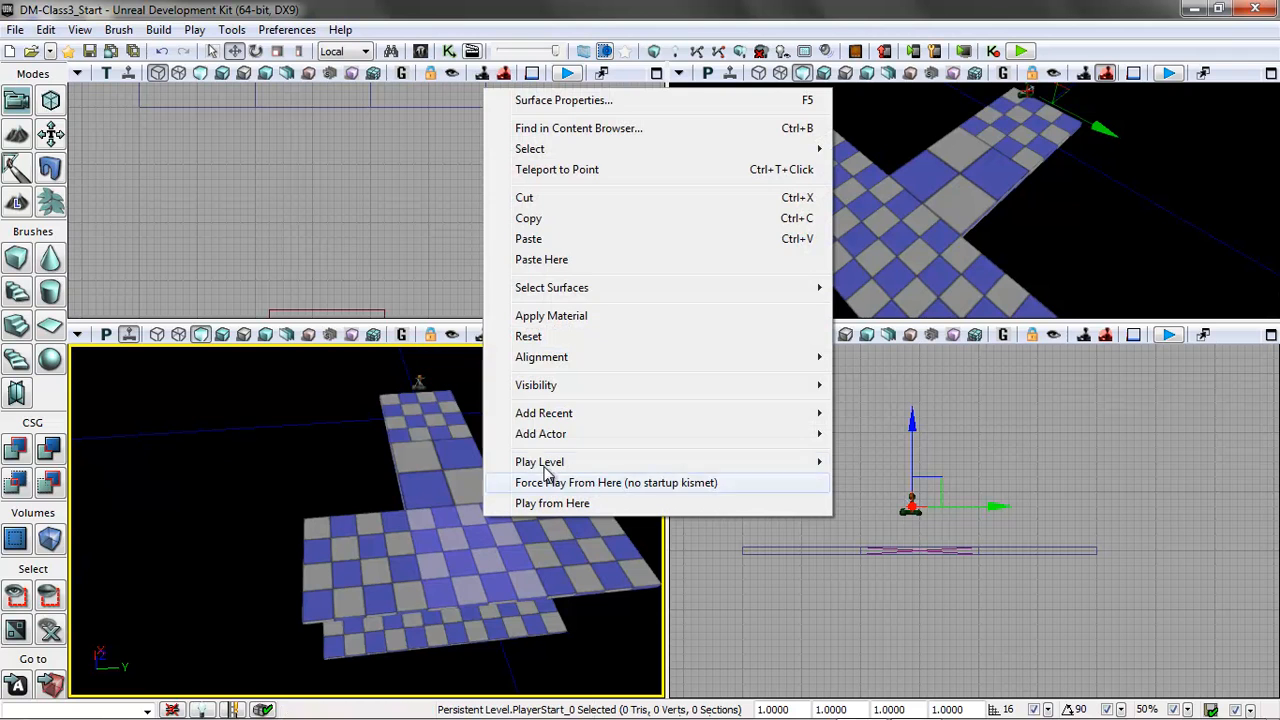
{"action": "mouse_move", "coordinate": [646, 434]}
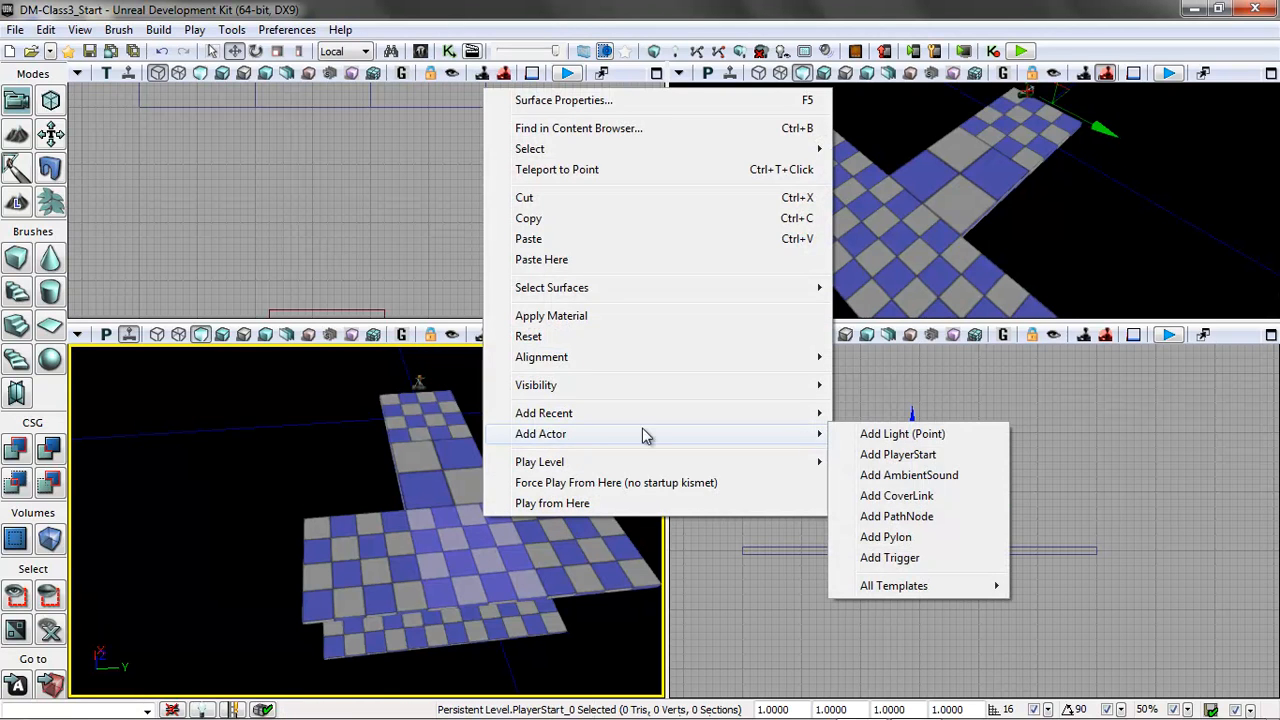
{"action": "left_click", "coordinate": [896, 516]}
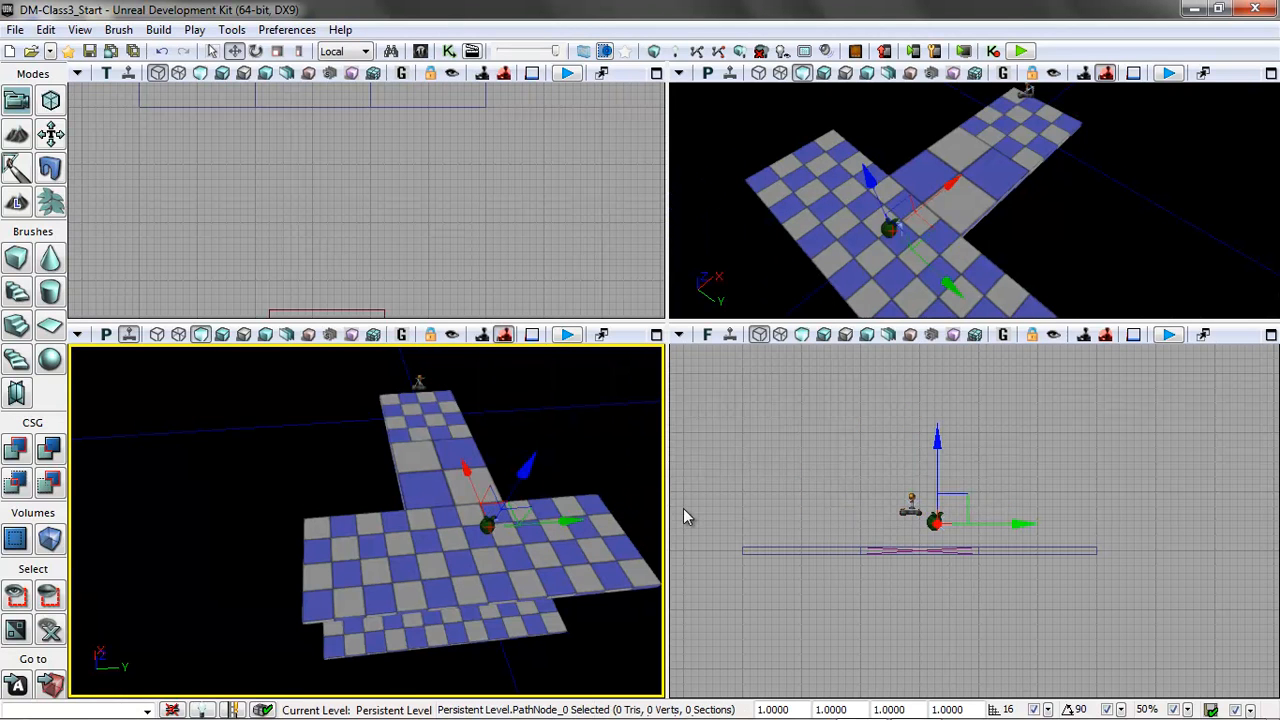
Build the level's AI paths and close the map check report.
{"action": "left_click", "coordinate": [158, 29]}
{"action": "left_click", "coordinate": [194, 168]}
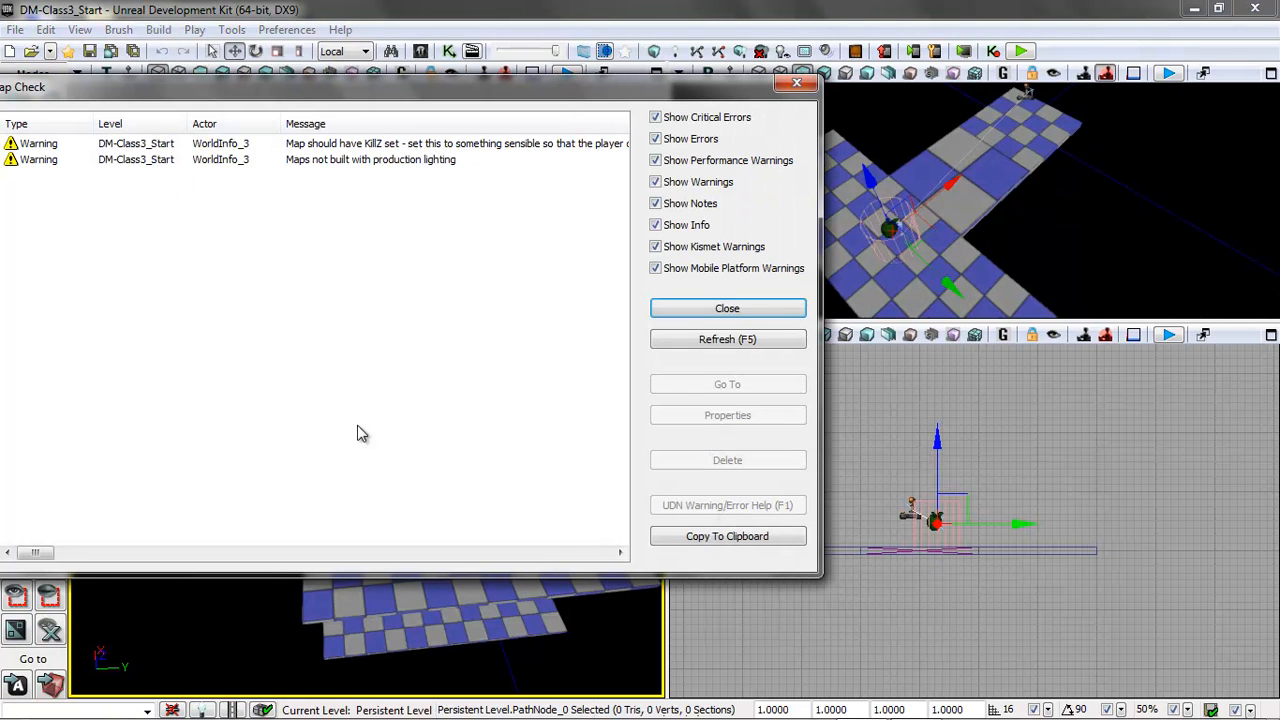
{"action": "left_click", "coordinate": [740, 310]}
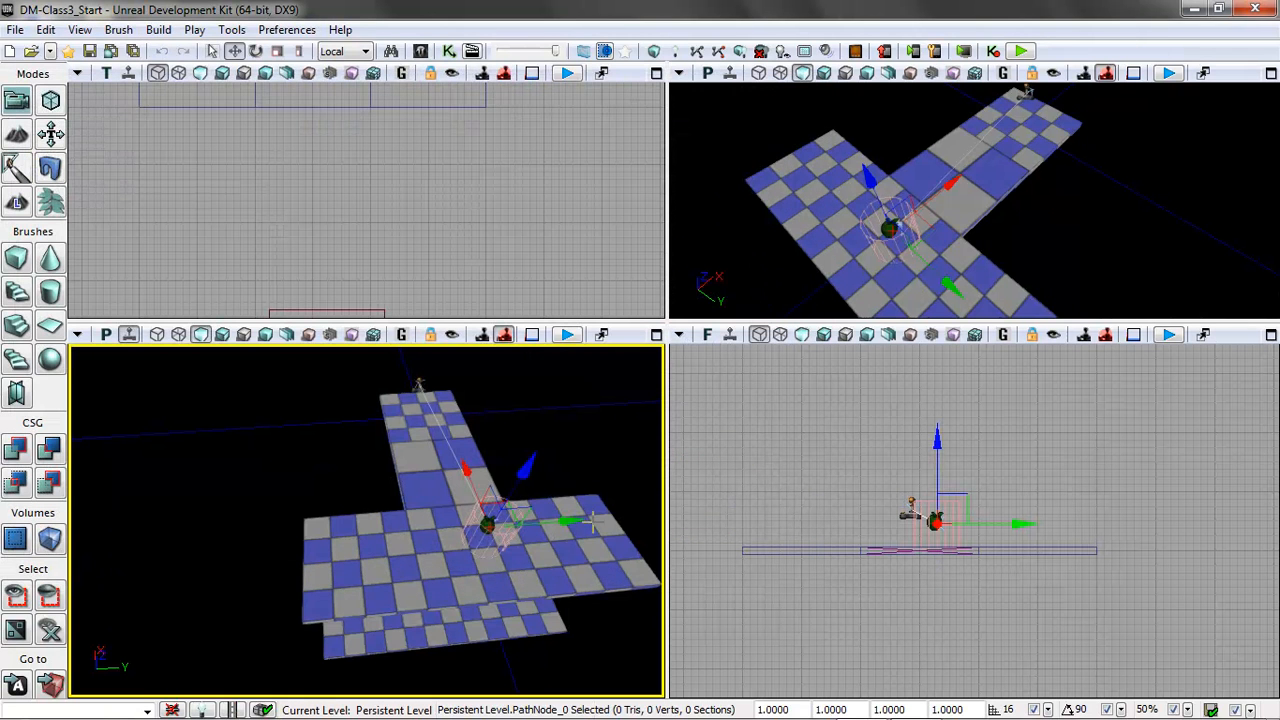
Play the level from the wide platform and run the console command "invisible true".
{"action": "right_click", "coordinate": [602, 550]}
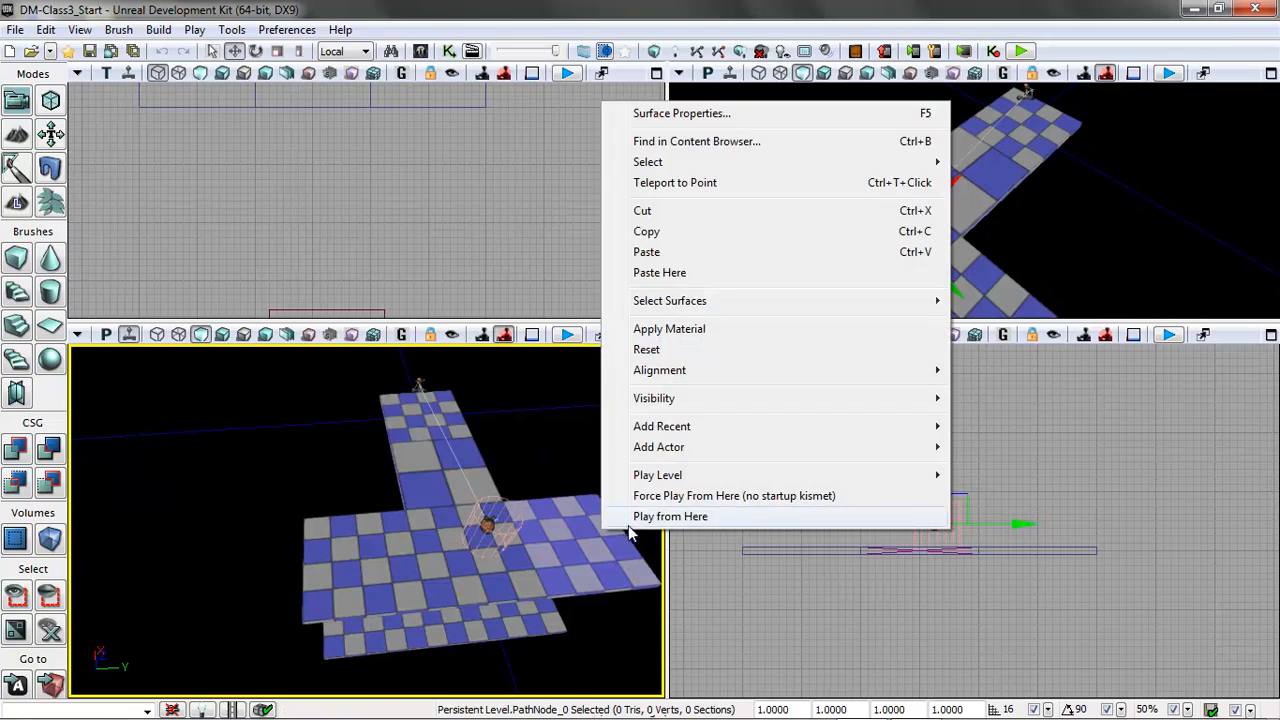
{"action": "left_click", "coordinate": [670, 516]}
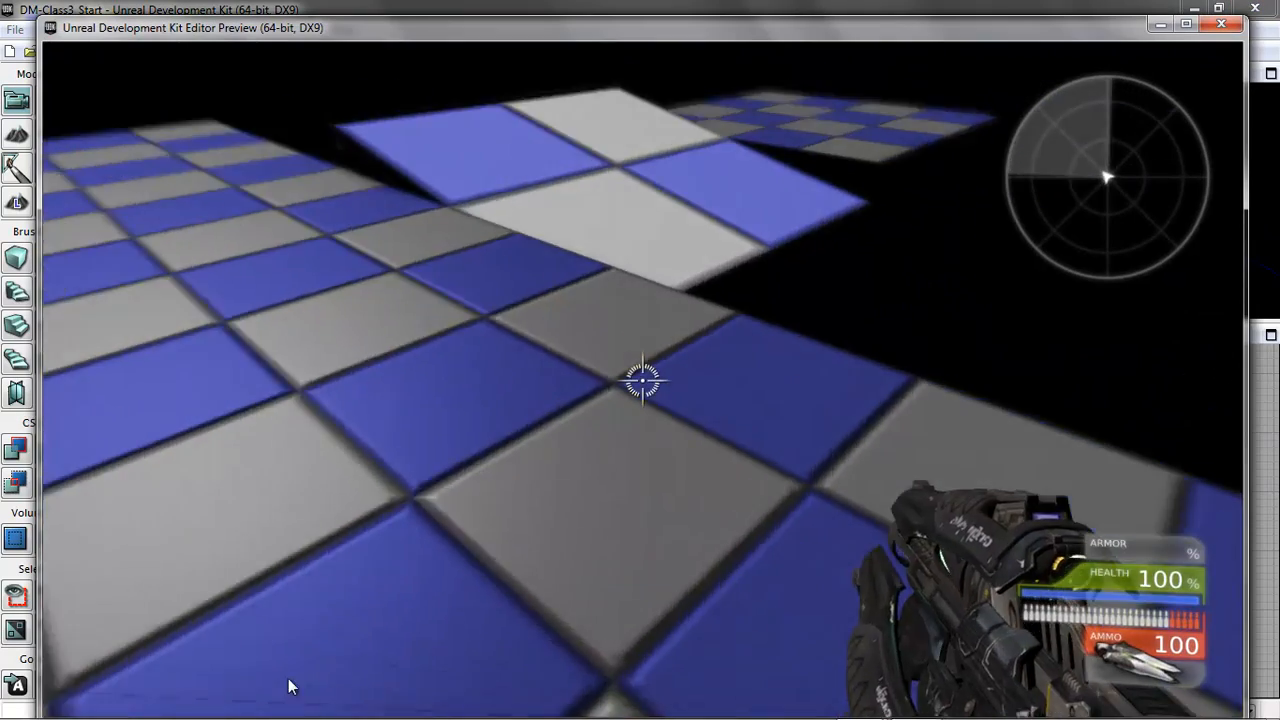
{"action": "key", "text": "Tab"}
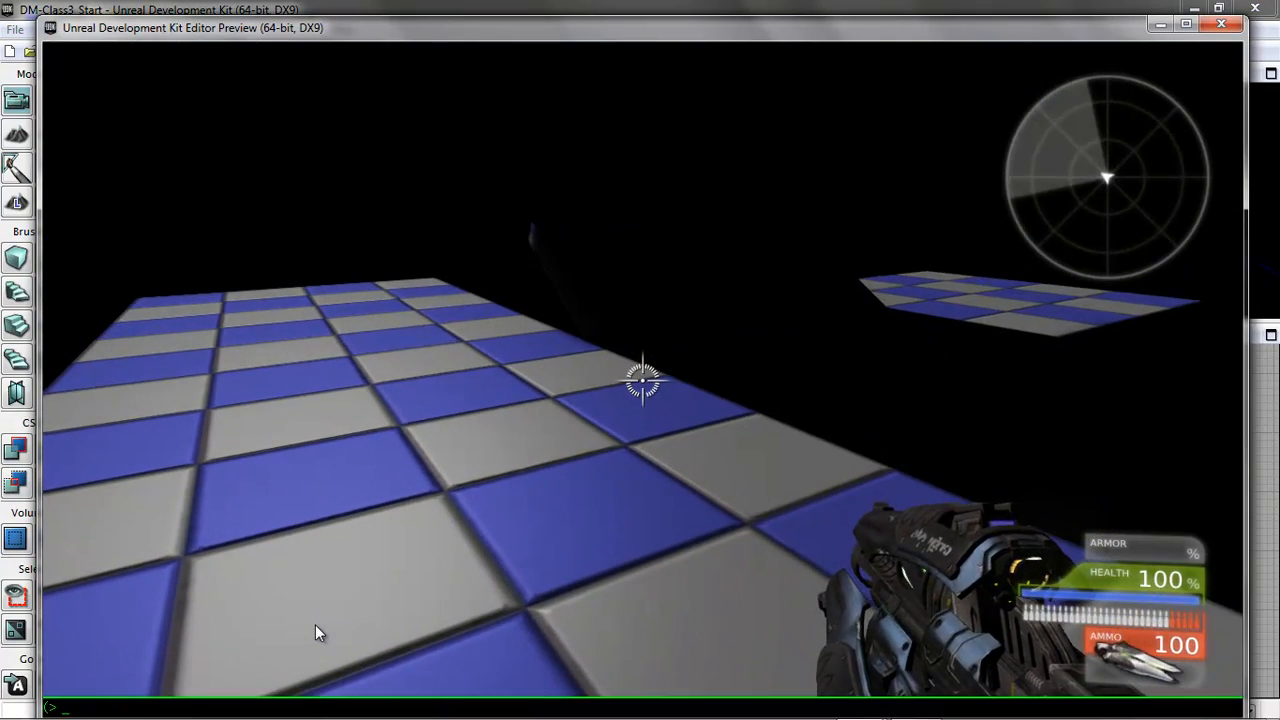
{"action": "type", "text": "invisible"}
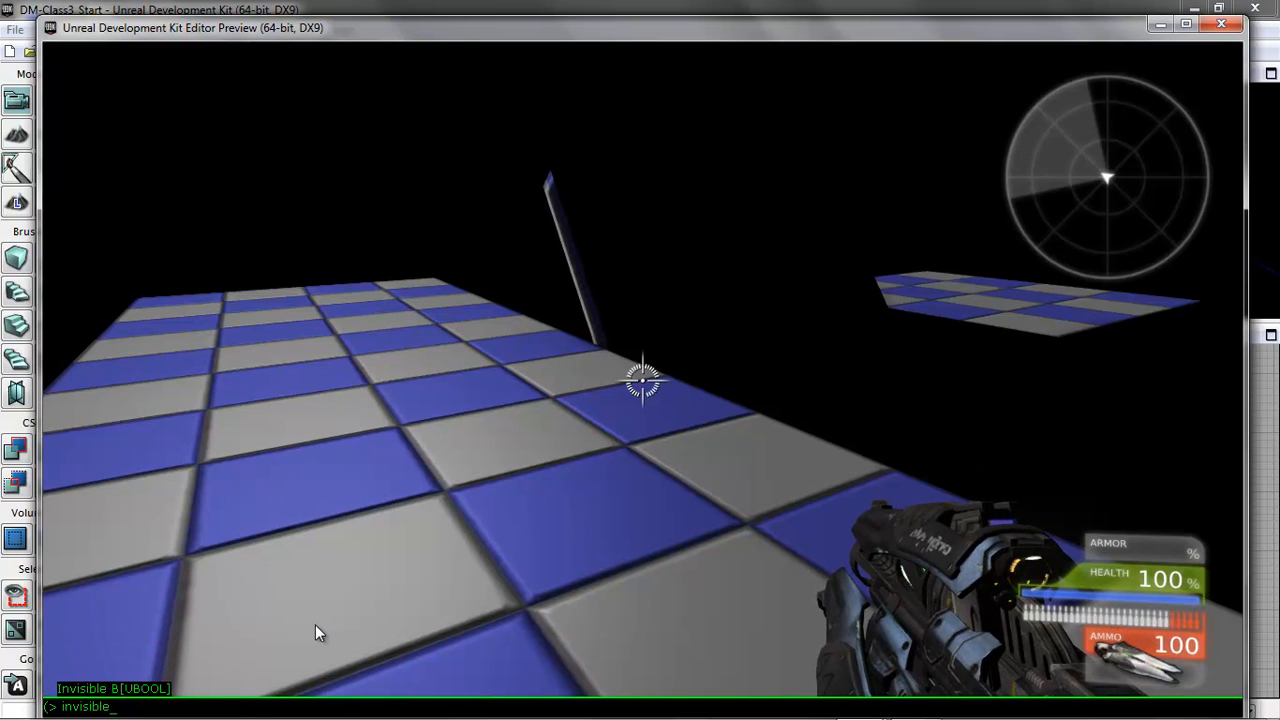
{"action": "type", "text": " true"}
{"action": "key", "text": "Return"}
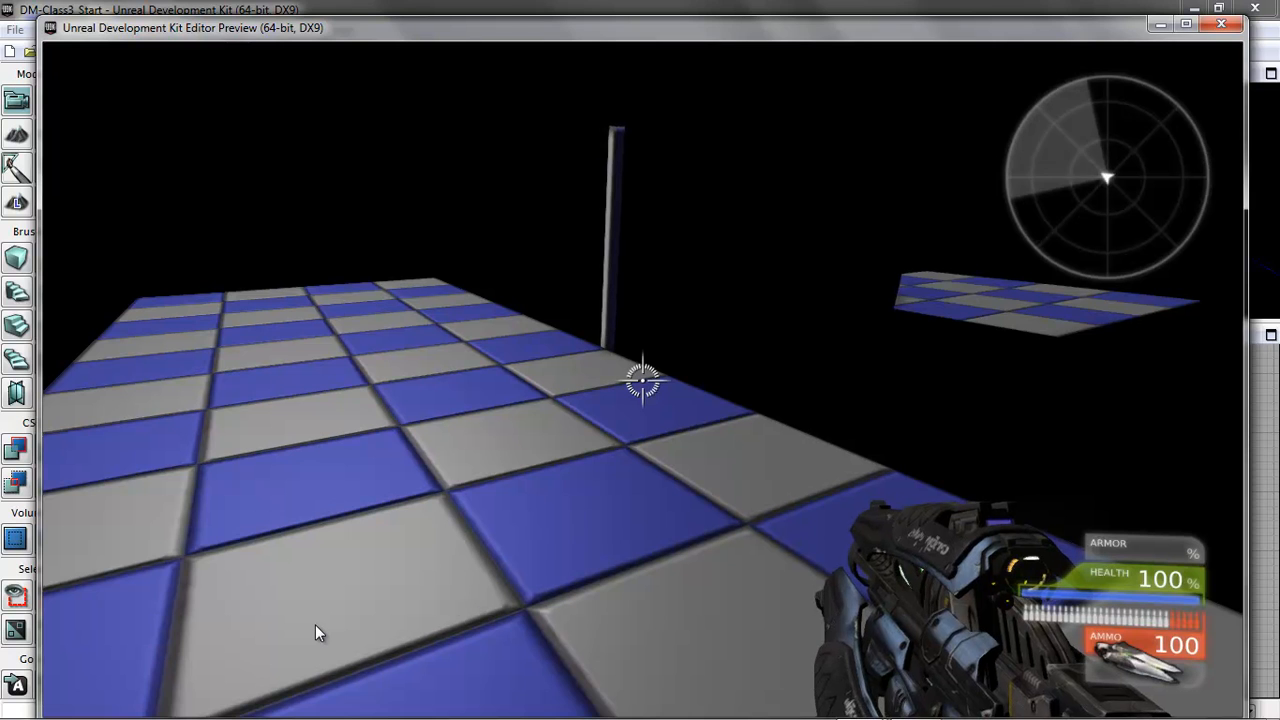
Run the console command "addbots 1", watch how the bot deals with the rotating cube, and exit the preview.
{"action": "key", "text": "Tab"}
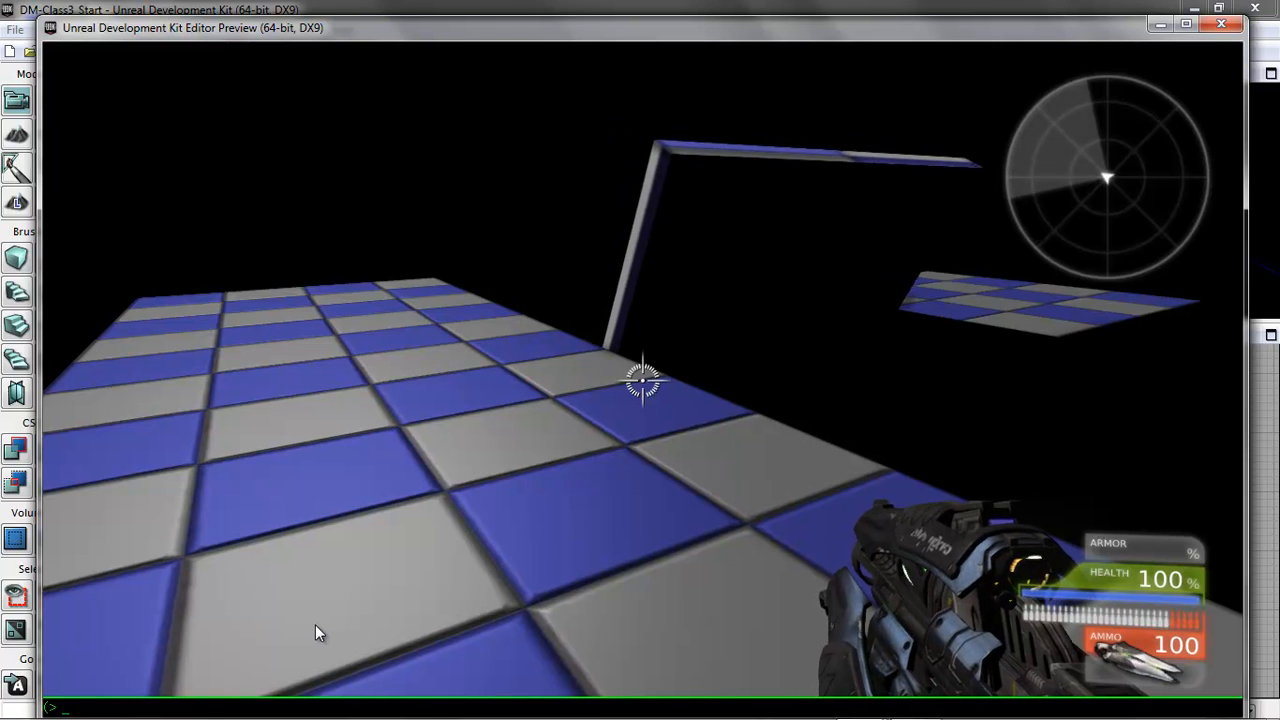
{"action": "type", "text": "admin"}
{"action": "key", "text": "BackSpace"}
{"action": "key", "text": "BackSpace"}
{"action": "key", "text": "BackSpace"}
{"action": "type", "text": "dbots 1"}
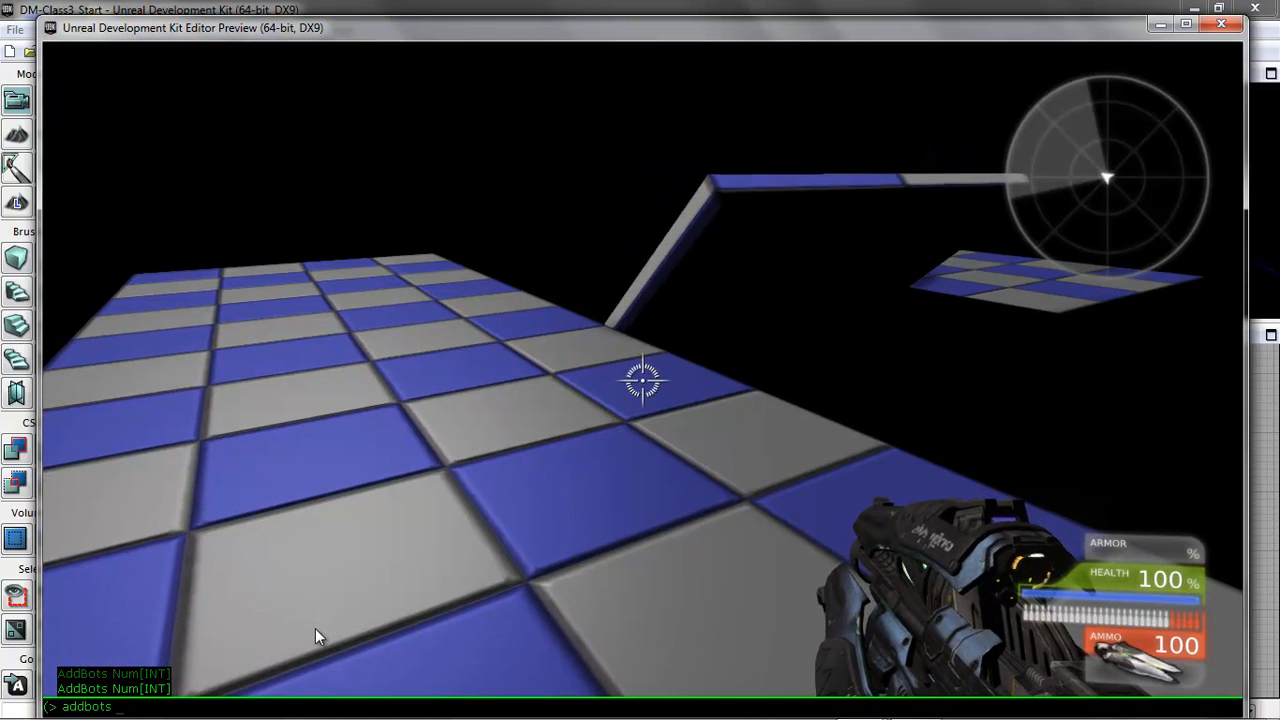
{"action": "key", "text": "Return"}
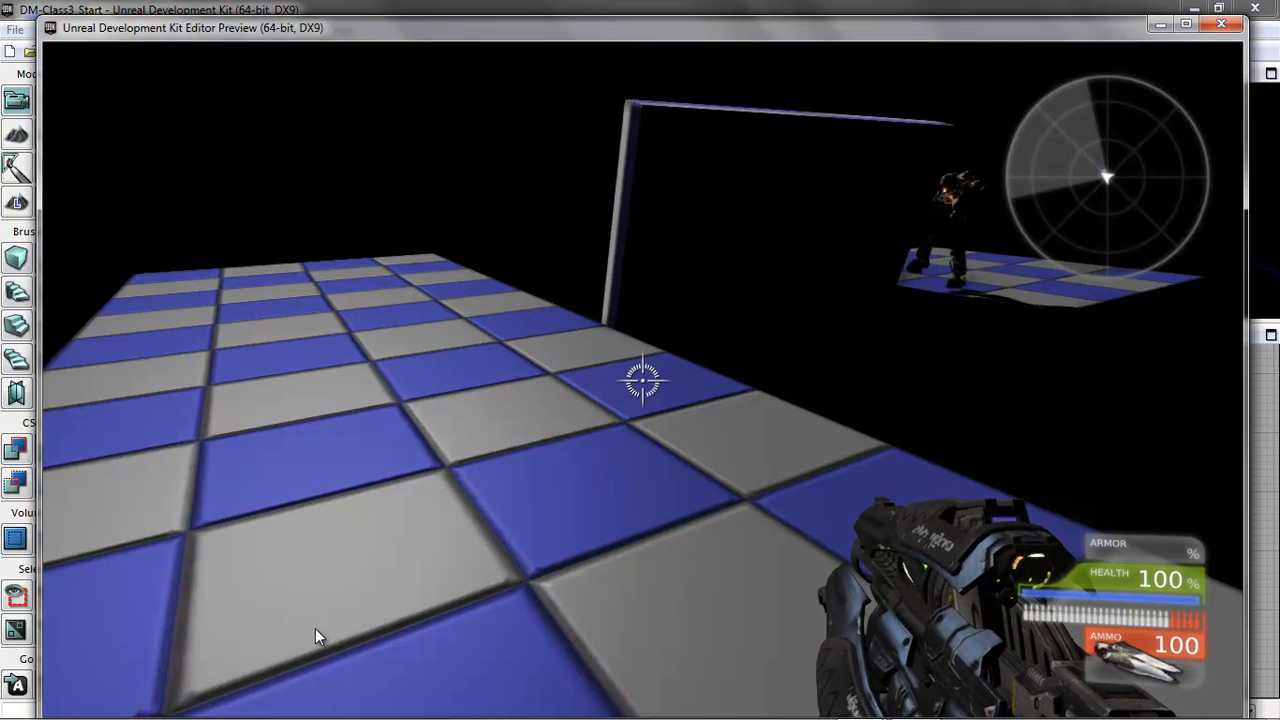
{"action": "key", "text": "Escape"}
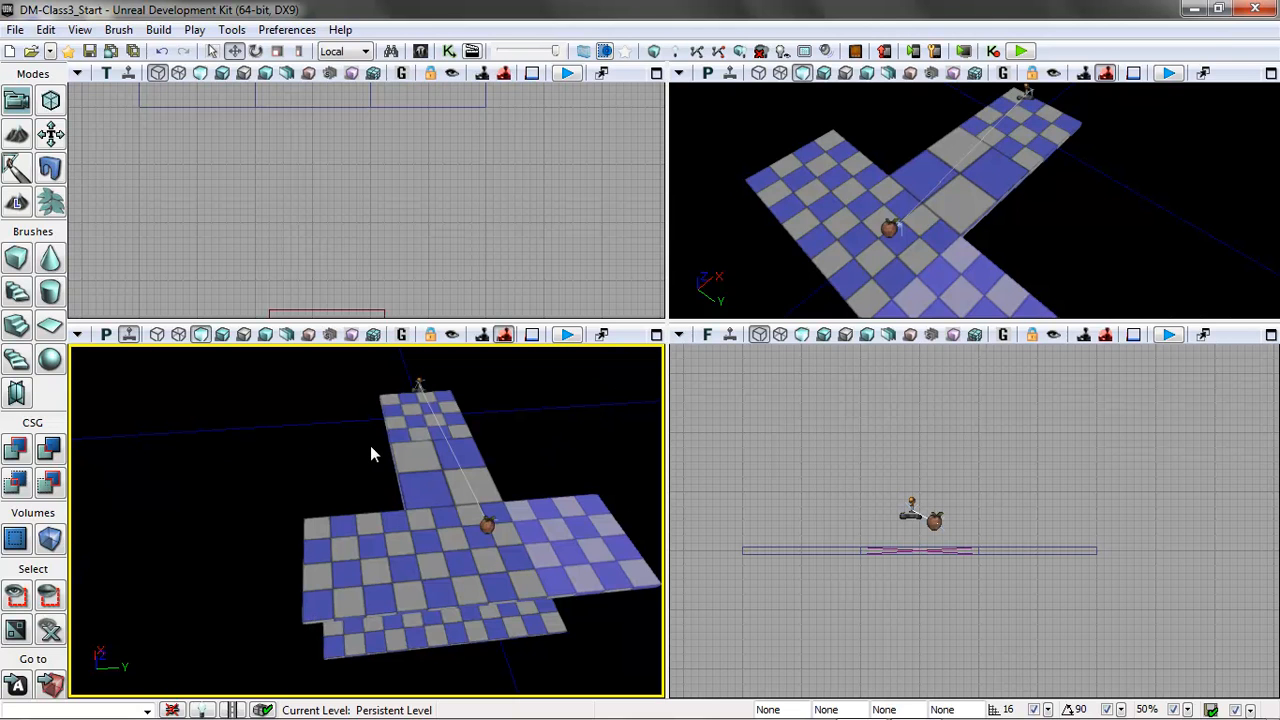
Add the Cube static mesh from the Content Browser as a second InterpActor beside the platforms, and close the browser.
{"action": "mouse_move", "coordinate": [348, 239]}
{"action": "left_mouse_down"}
{"action": "mouse_move", "coordinate": [344, 175]}
{"action": "mouse_move", "coordinate": [397, 181]}
{"action": "mouse_move", "coordinate": [392, 322]}
{"action": "left_mouse_up"}
{"action": "left_click_drag", "start_coordinate": [565, 180], "coordinate": [546, 254]}
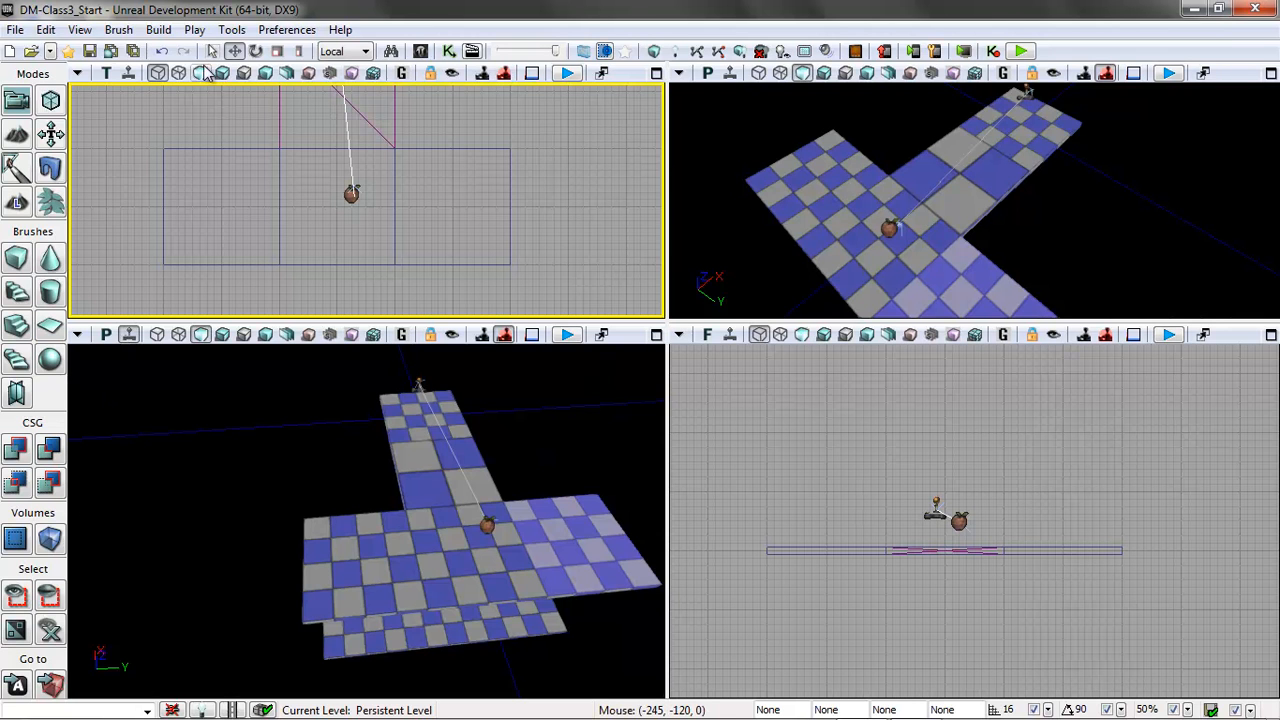
{"action": "left_click", "coordinate": [79, 29]}
{"action": "mouse_move", "coordinate": [140, 51]}
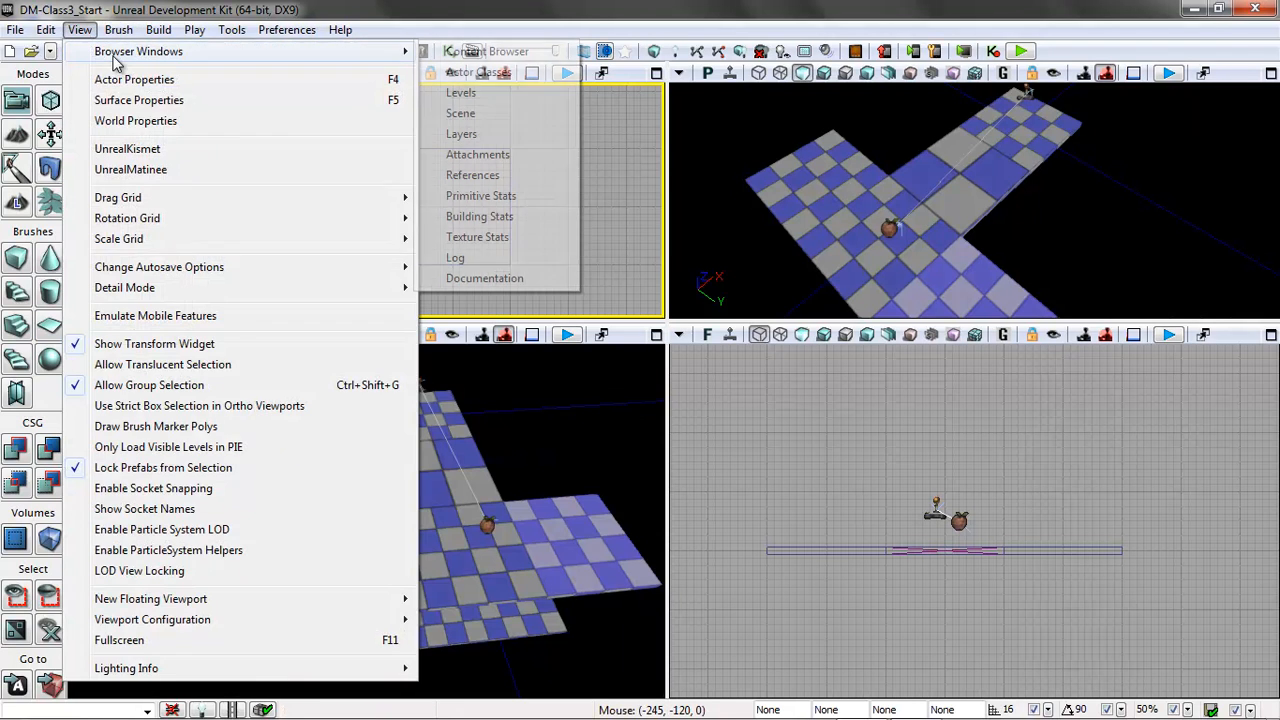
{"action": "left_click", "coordinate": [487, 51]}
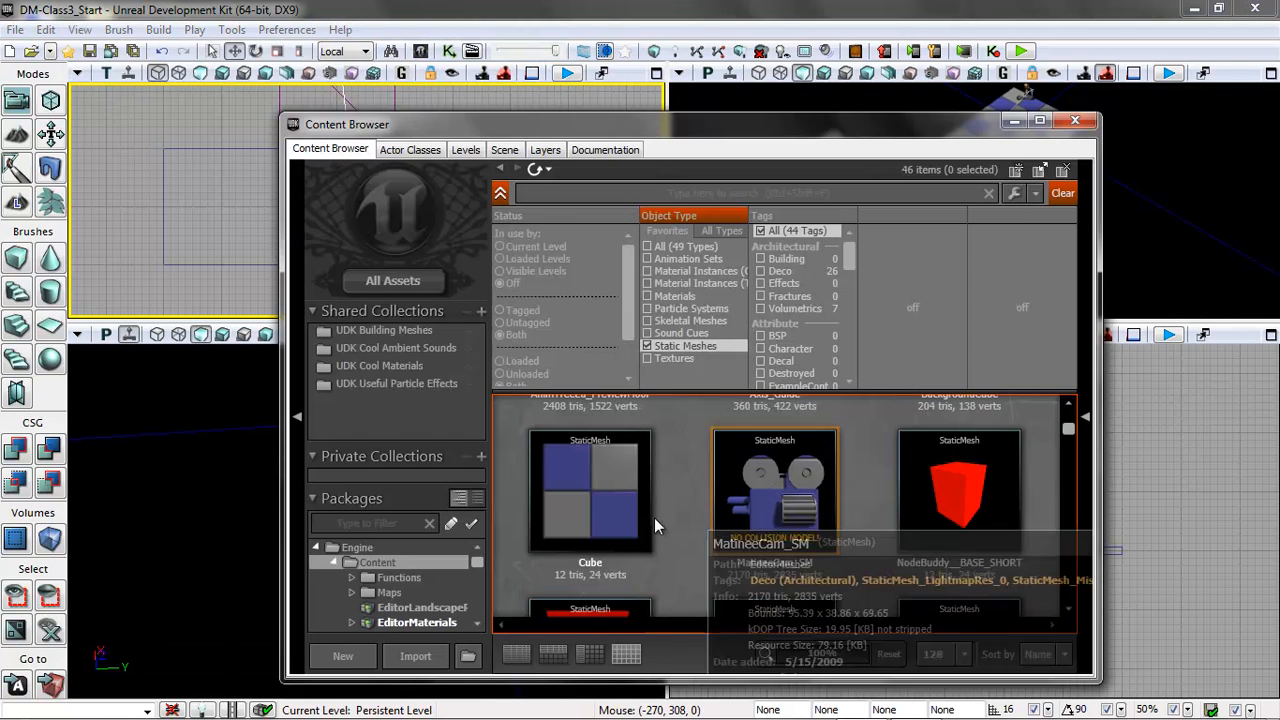
{"action": "left_click_drag", "start_coordinate": [595, 122], "coordinate": [1063, 147]}
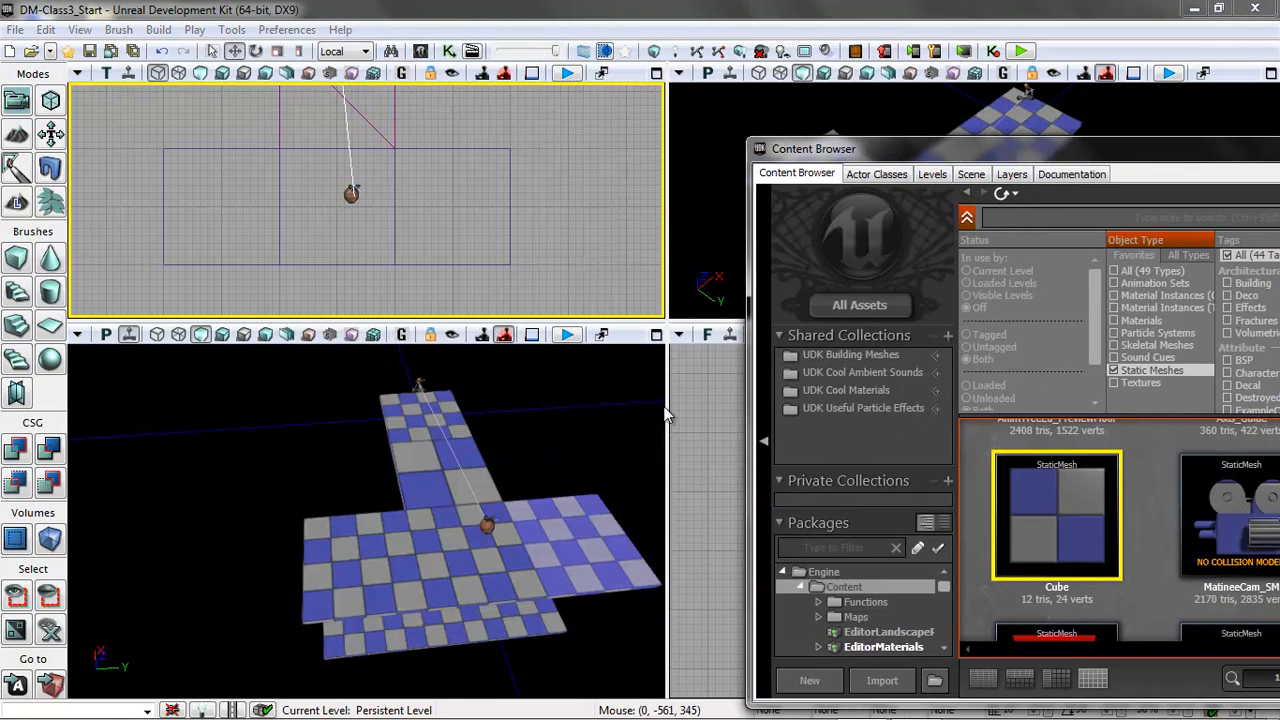
{"action": "right_click", "coordinate": [542, 422]}
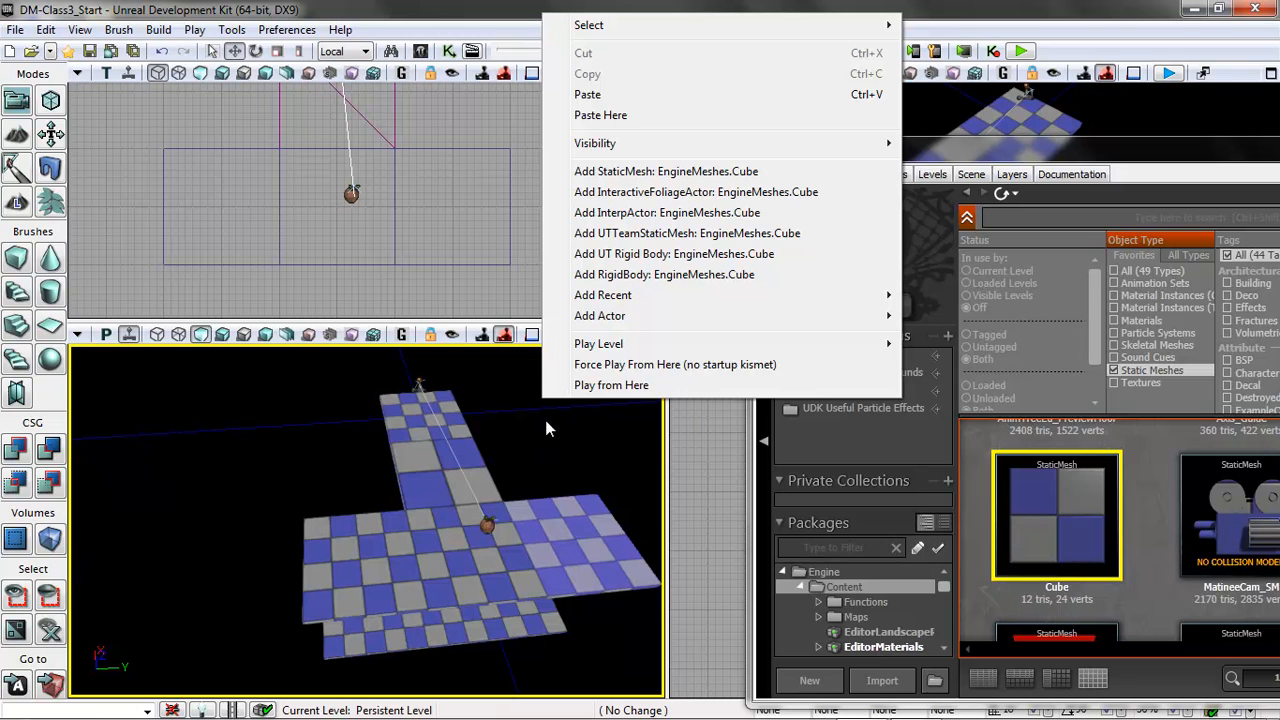
{"action": "mouse_move", "coordinate": [640, 313]}
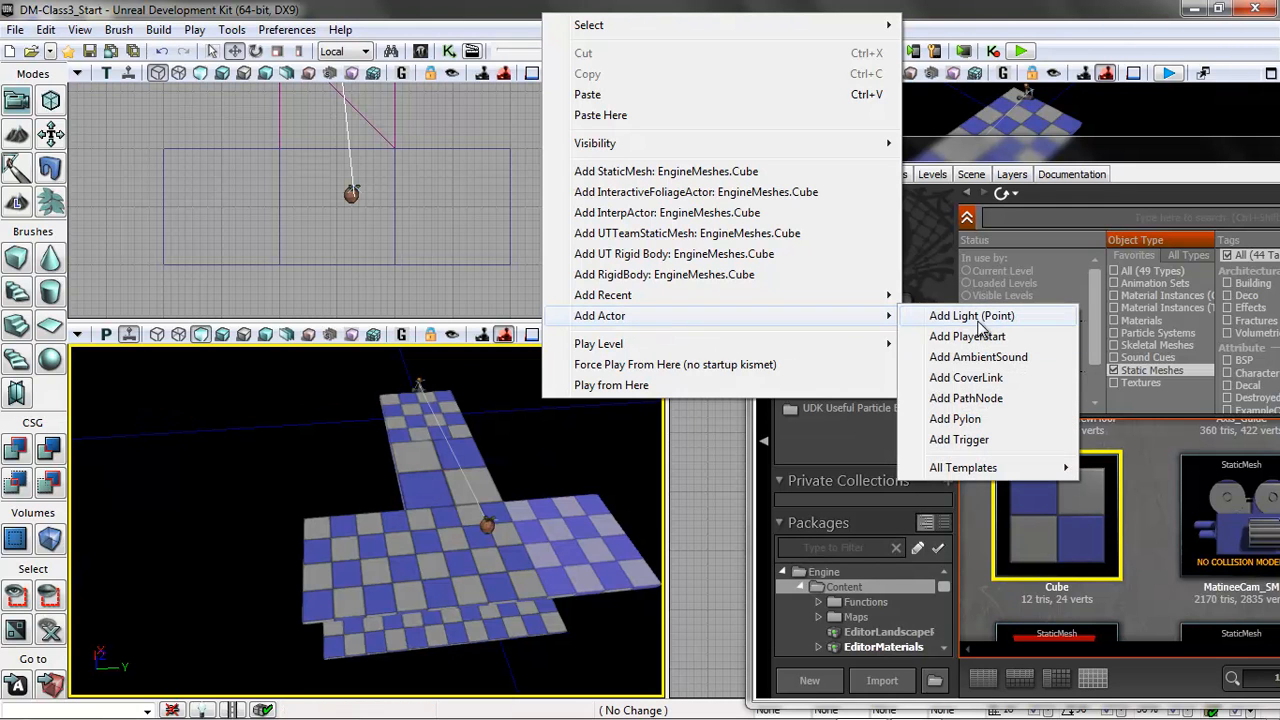
{"action": "left_click", "coordinate": [624, 219]}
{"action": "left_click_drag", "start_coordinate": [602, 562], "coordinate": [738, 458]}
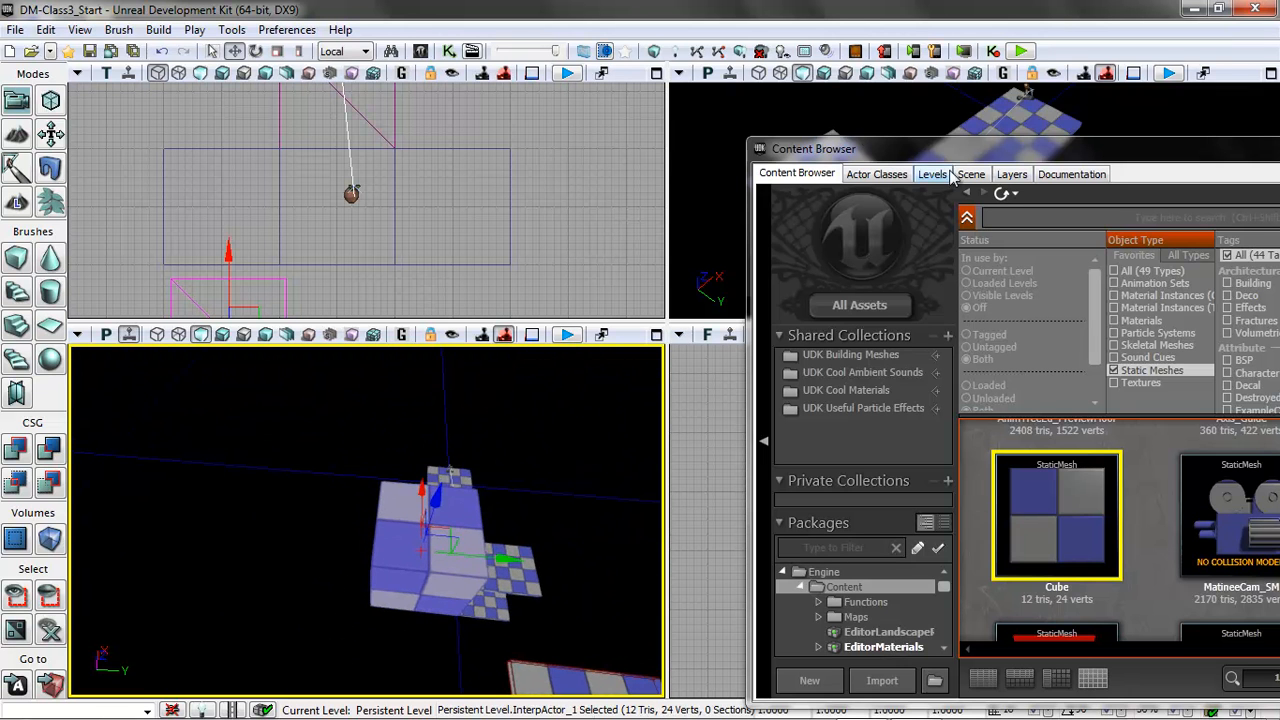
{"action": "left_click_drag", "start_coordinate": [1050, 146], "coordinate": [483, 135]}
{"action": "left_click", "coordinate": [976, 135]}
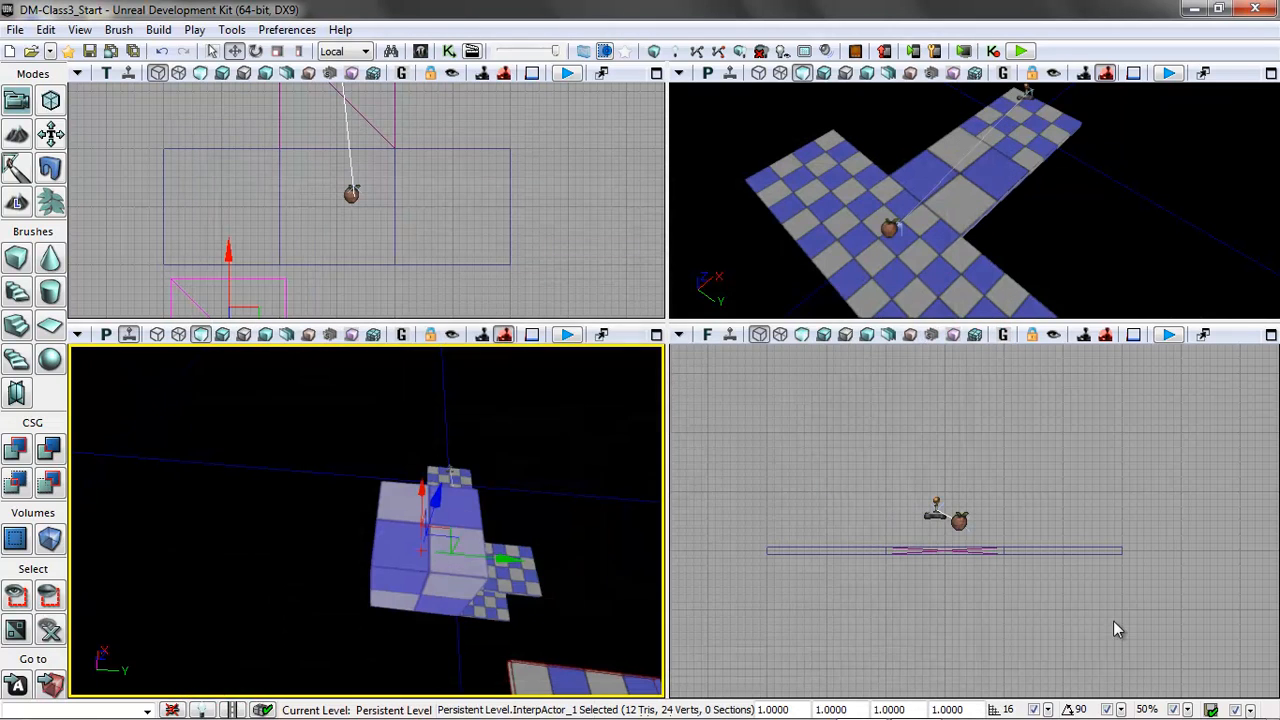
Move the new cube onto the wide platform, to X -512 and Y -128.
{"action": "right_click_drag", "start_coordinate": [831, 504], "coordinate": [829, 557]}
{"action": "scroll", "coordinate": [829, 557], "scroll_direction": "down", "scroll_amount": 3}
{"action": "left_click_drag", "start_coordinate": [828, 382], "coordinate": [834, 507]}
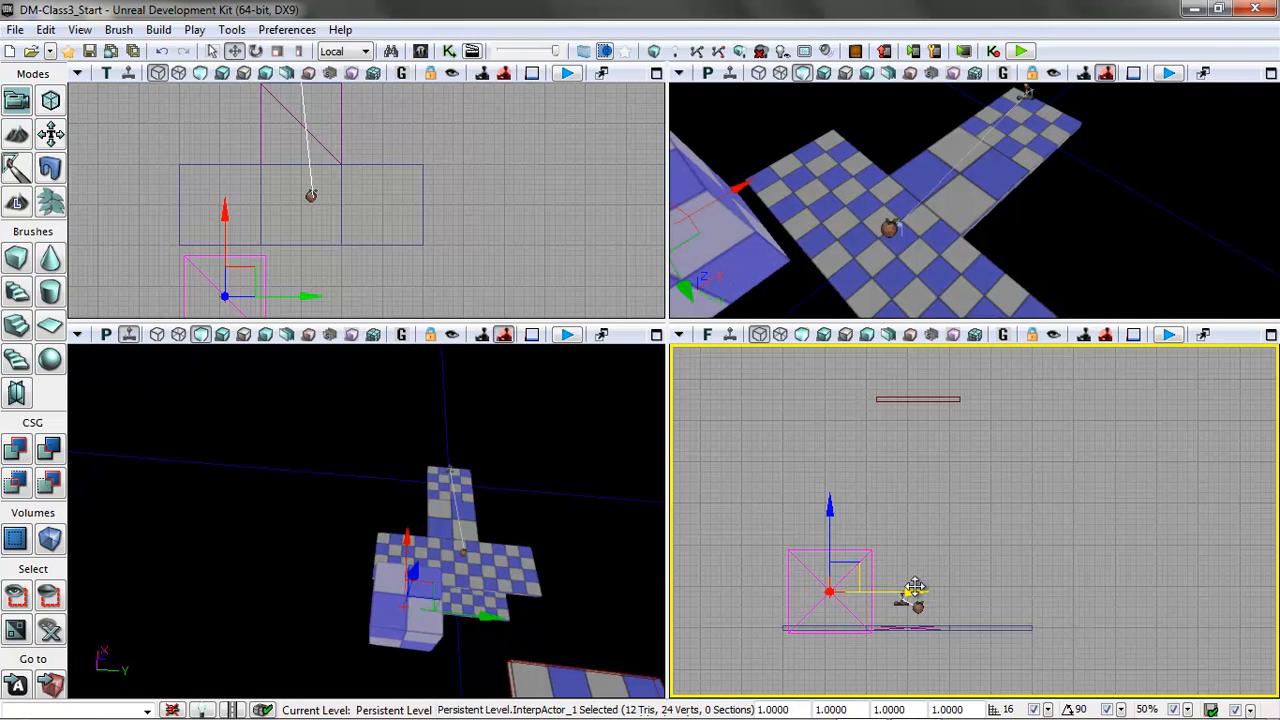
{"action": "left_click_drag", "start_coordinate": [907, 590], "coordinate": [947, 591]}
{"action": "right_click_drag", "start_coordinate": [1125, 591], "coordinate": [1122, 504]}
{"action": "scroll", "coordinate": [1122, 504], "scroll_direction": "up", "scroll_amount": 5}
{"action": "right_click_drag", "start_coordinate": [387, 180], "coordinate": [694, 181]}
{"action": "scroll", "coordinate": [372, 213], "scroll_direction": "down", "scroll_amount": 2}
{"action": "left_click_drag", "start_coordinate": [341, 249], "coordinate": [346, 126]}
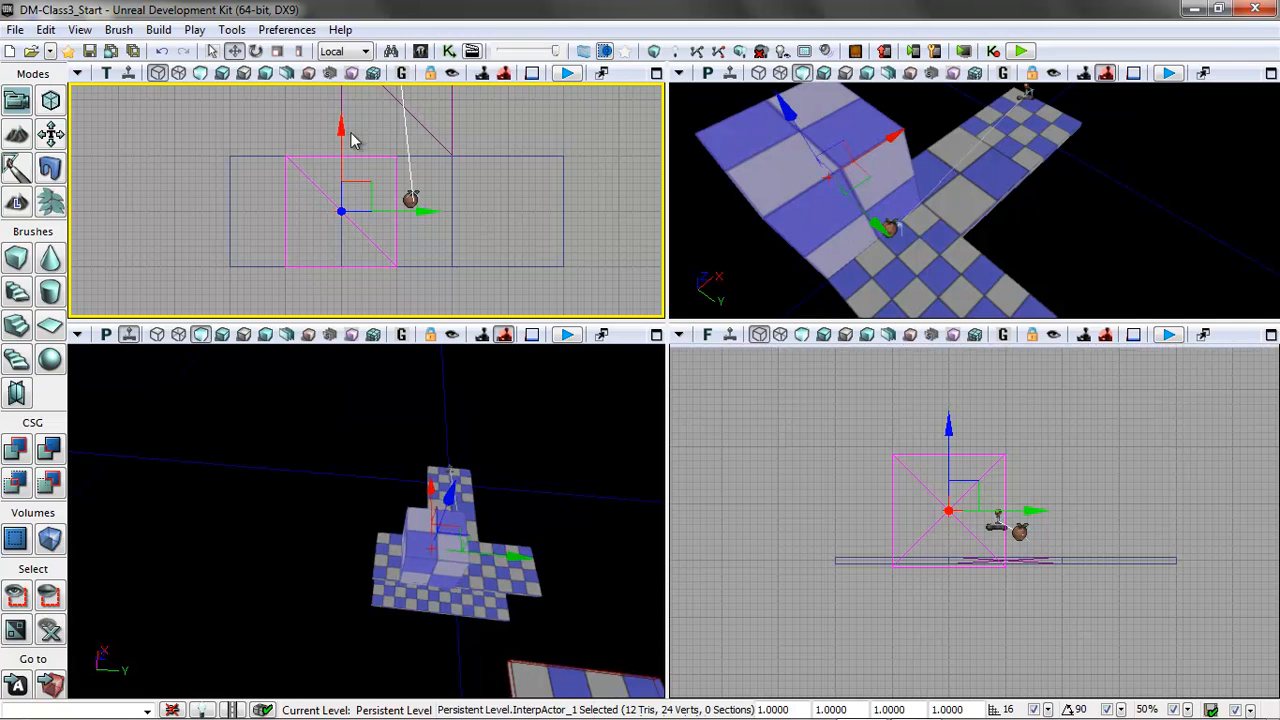
Scale the new cube to 0.0469 along Y as a thin upright panel and raise it slightly onto the platform surface.
{"action": "left_click", "coordinate": [299, 51]}
{"action": "left_click_drag", "start_coordinate": [432, 212], "coordinate": [368, 212]}
{"action": "left_click", "coordinate": [233, 51]}
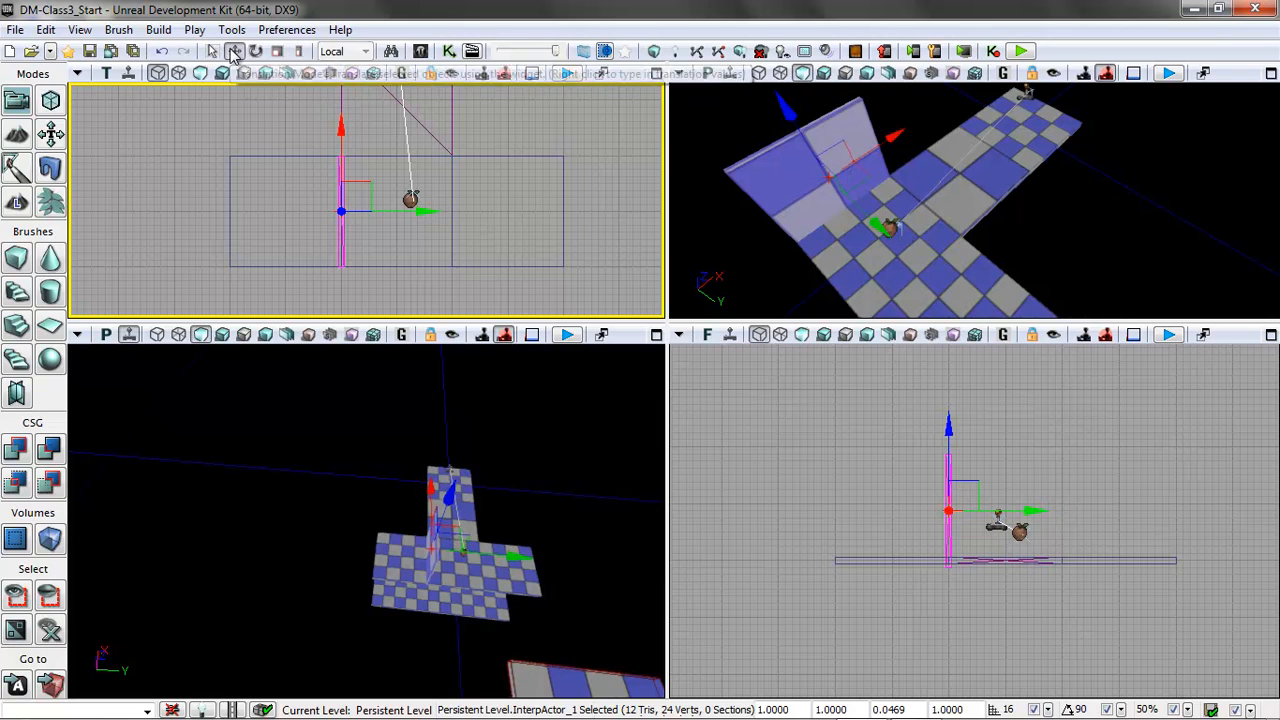
{"action": "left_click", "coordinate": [917, 483]}
{"action": "left_click_drag", "start_coordinate": [950, 477], "coordinate": [949, 471]}
Set the upright panel's Collision Type to COLLIDE_BlockAll.
{"action": "left_click_drag", "start_coordinate": [608, 592], "coordinate": [672, 648]}
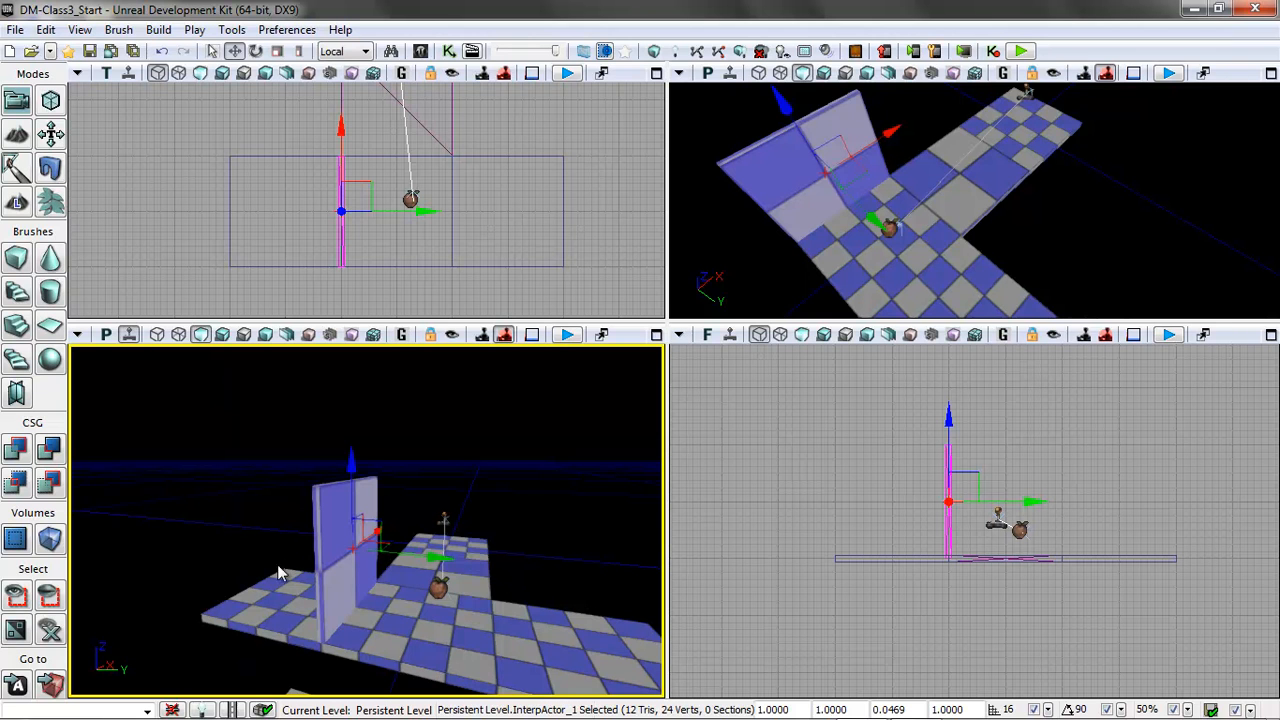
{"action": "double_click", "coordinate": [329, 521]}
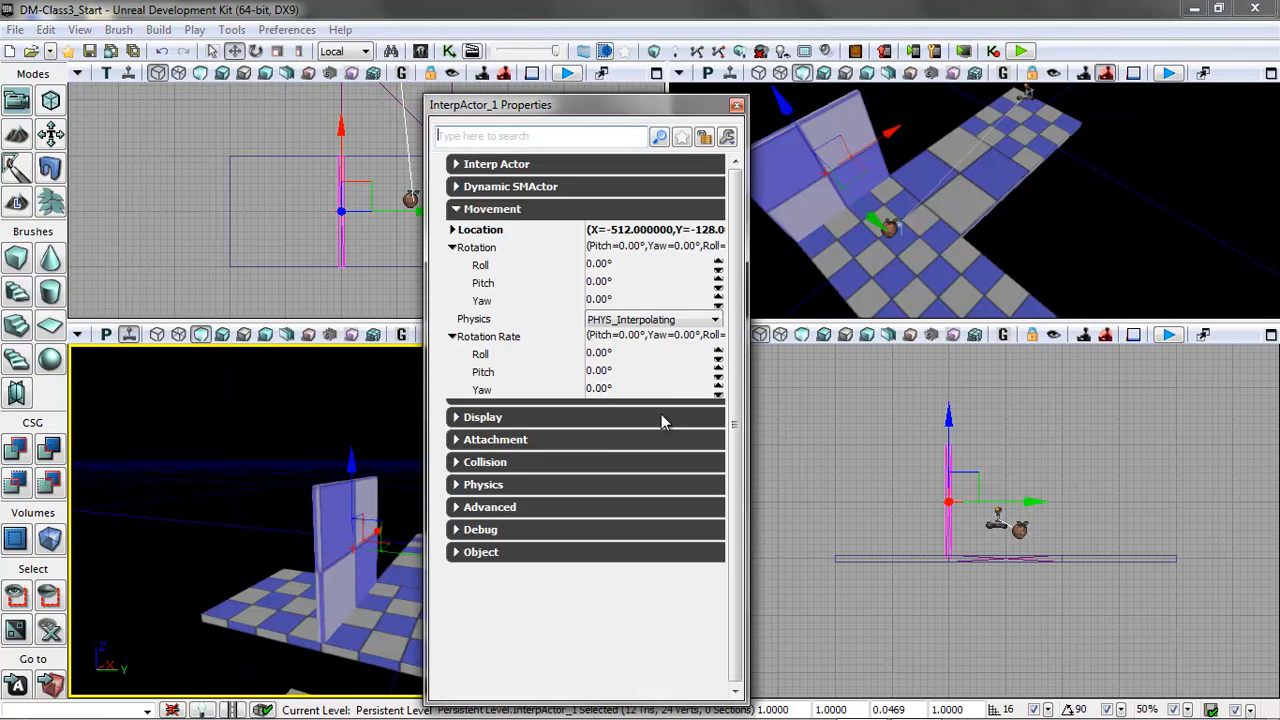
{"action": "left_click", "coordinate": [456, 210]}
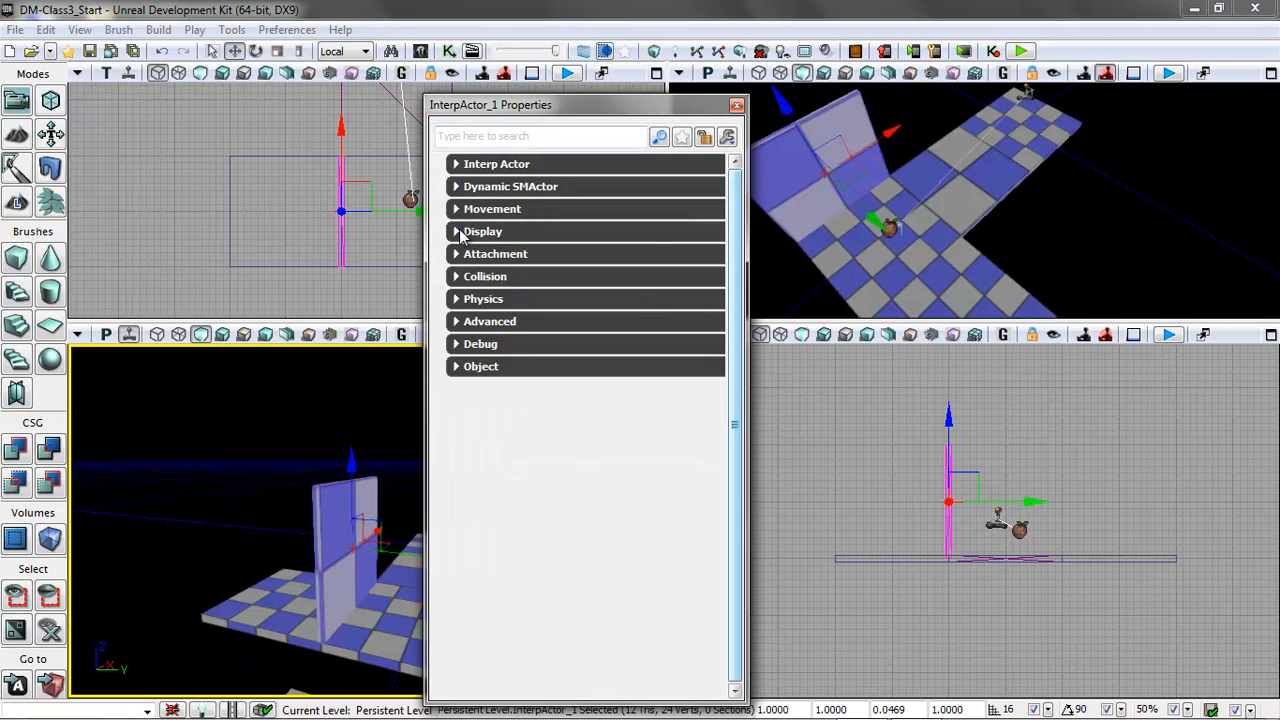
{"action": "left_click", "coordinate": [456, 277]}
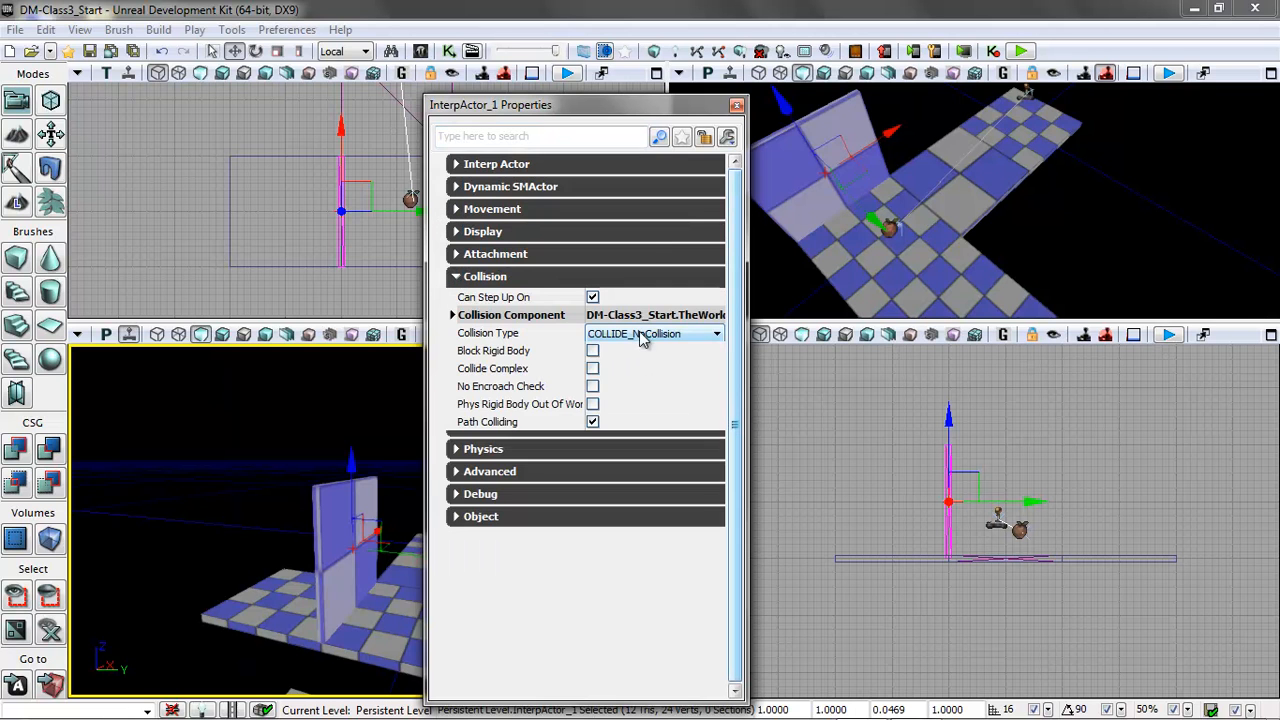
{"action": "left_click", "coordinate": [641, 334]}
{"action": "left_click", "coordinate": [635, 376]}
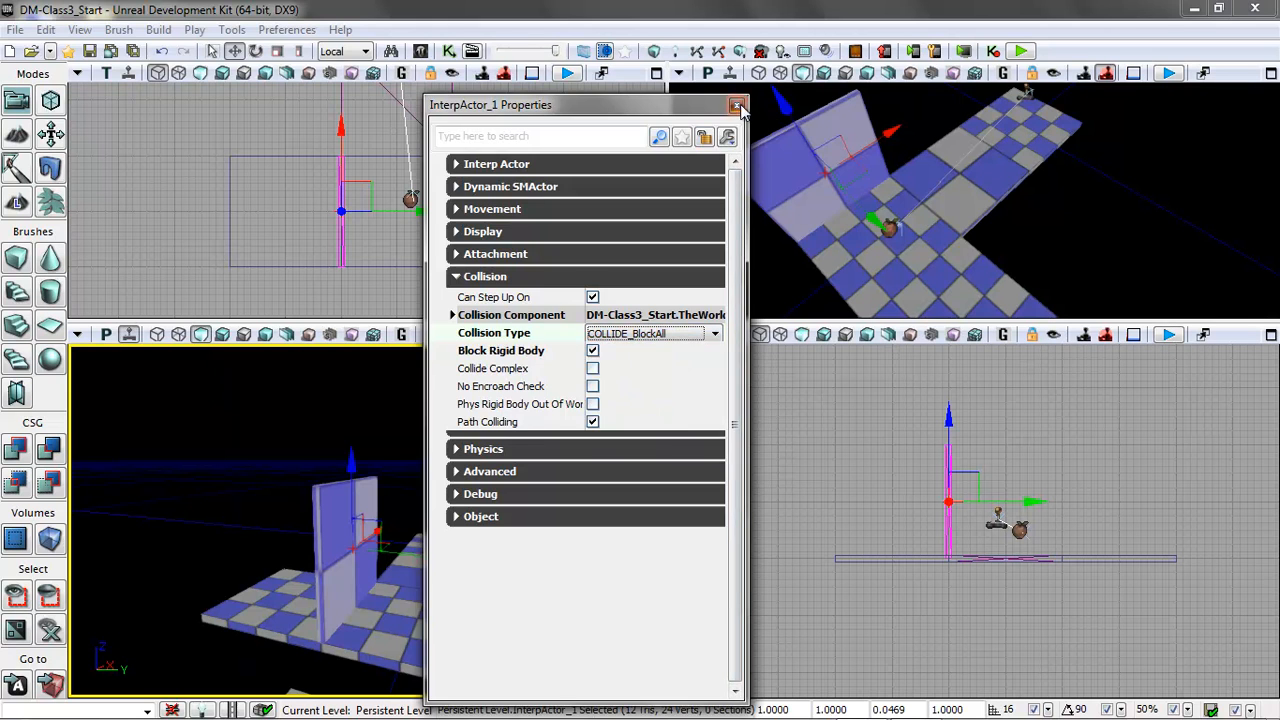
Close the panel's properties and add a Trigger actor on the wide platform at the foot of the upright panel.
{"action": "left_click", "coordinate": [737, 106]}
{"action": "left_click", "coordinate": [570, 505]}
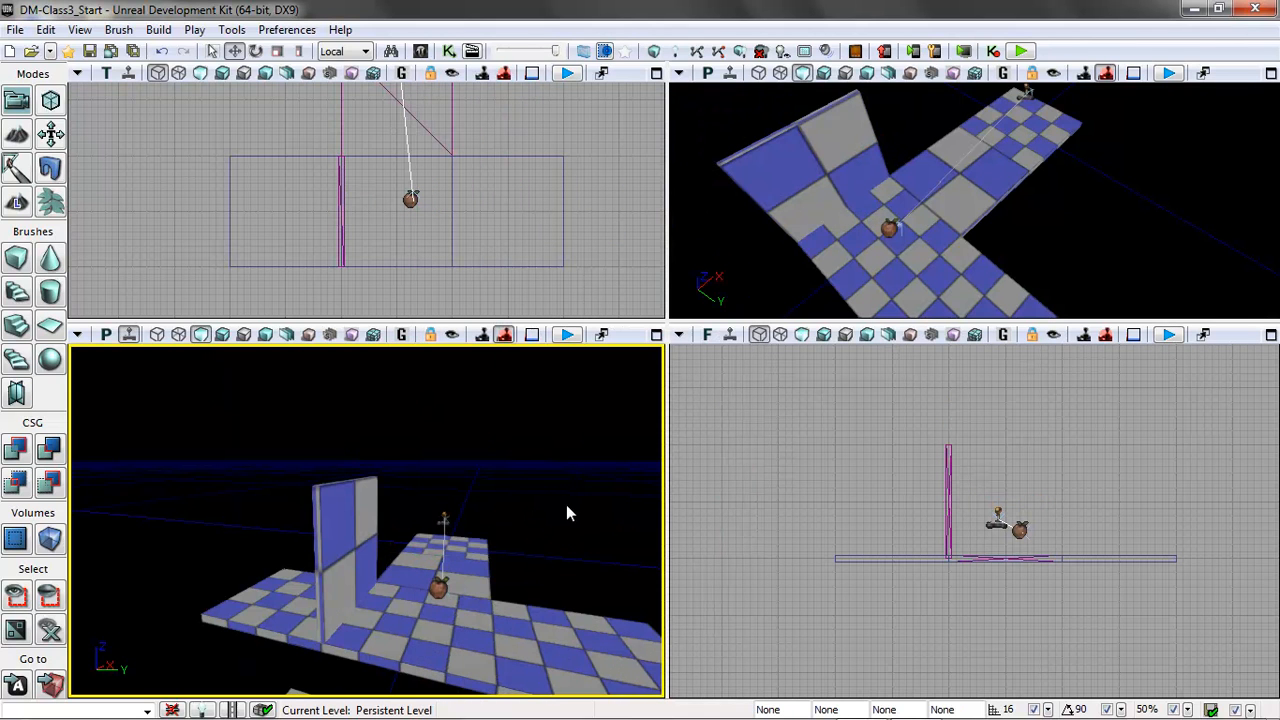
{"action": "left_click", "coordinate": [350, 511]}
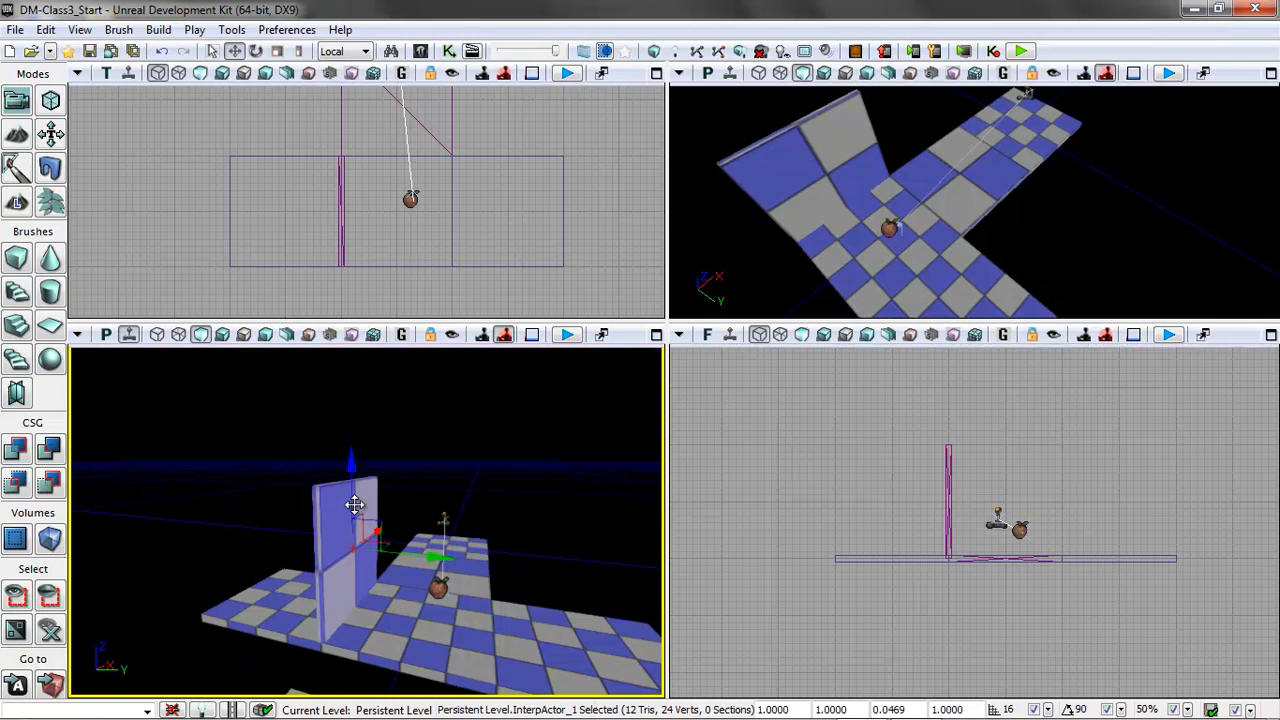
{"action": "right_click", "coordinate": [353, 599]}
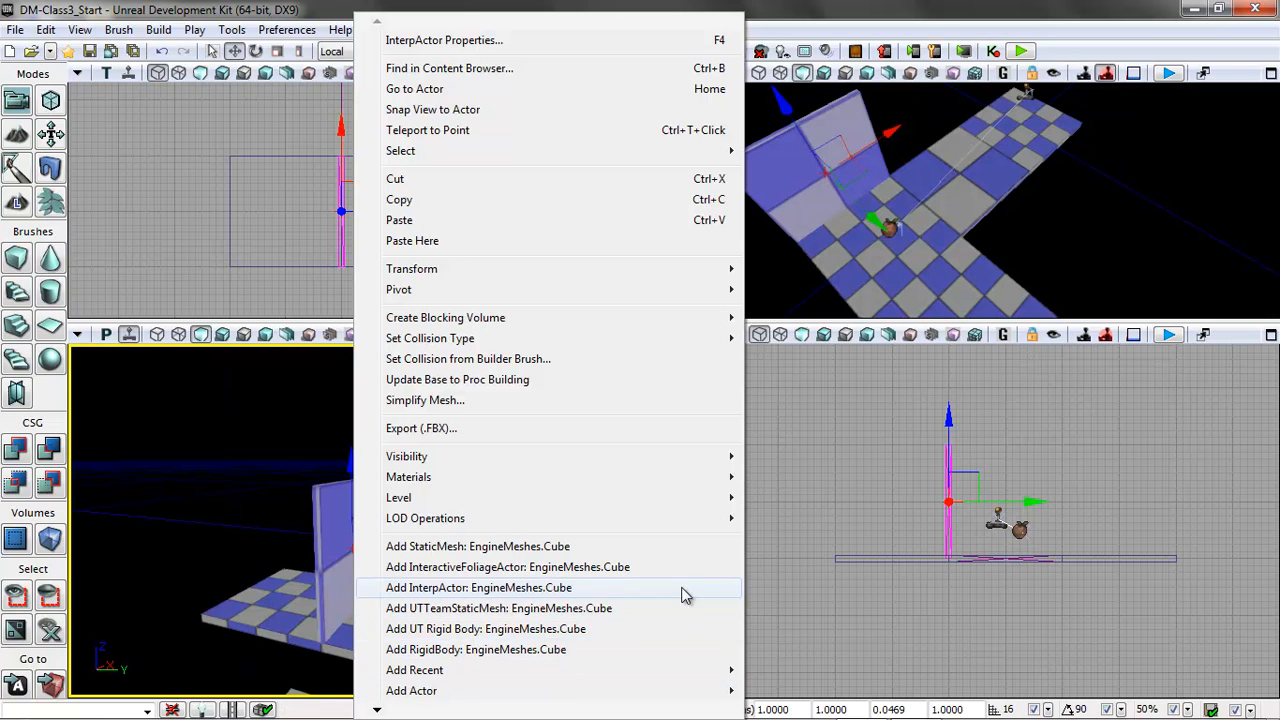
{"action": "mouse_move", "coordinate": [458, 694]}
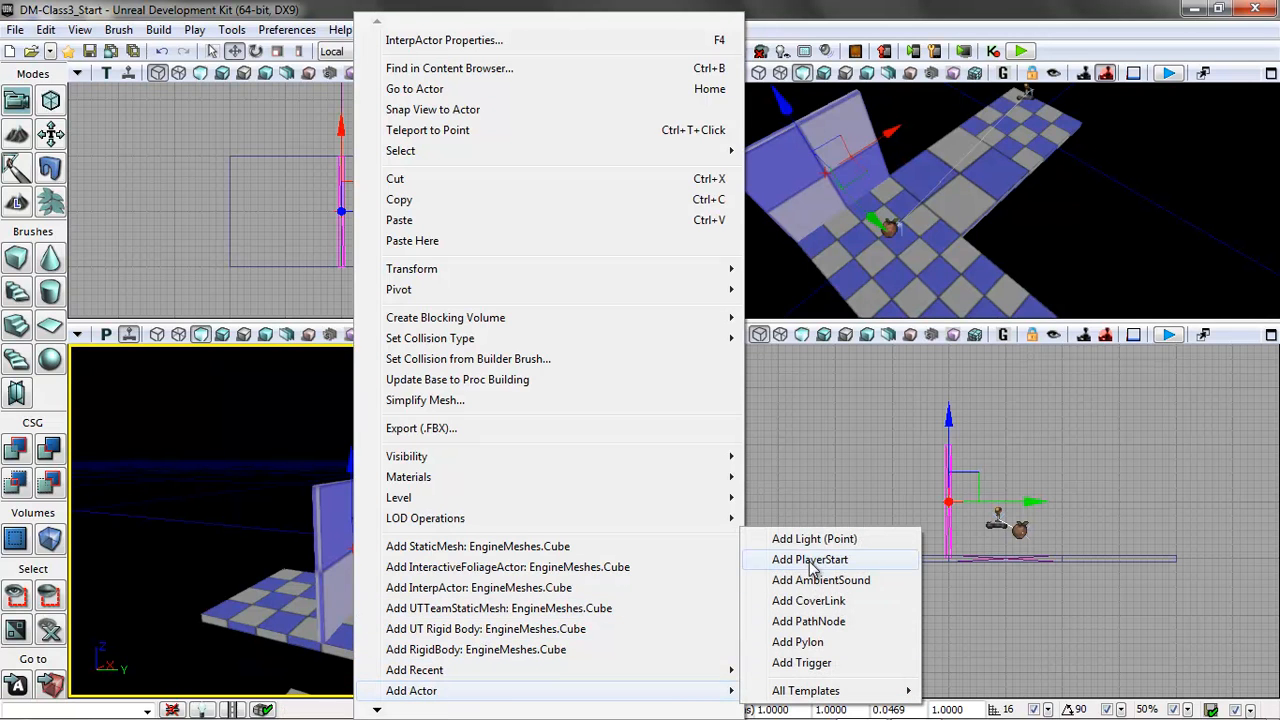
{"action": "left_click", "coordinate": [815, 663]}
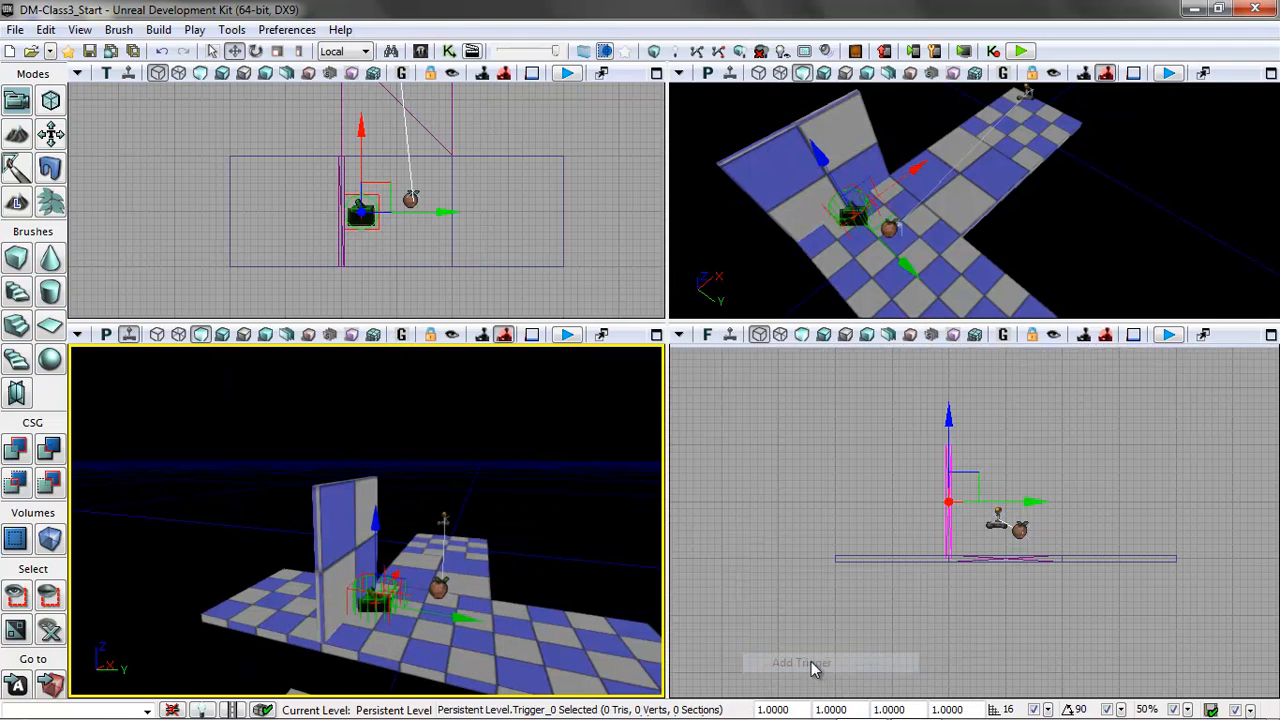
Raise the trigger onto the platform surface and shift it along Y closer to the upright panel.
{"action": "left_click", "coordinate": [1268, 74]}
{"action": "scroll", "coordinate": [734, 400], "scroll_direction": "up", "scroll_amount": 3}
{"action": "right_click_drag", "start_coordinate": [734, 400], "coordinate": [777, 511]}
{"action": "left_click_drag", "start_coordinate": [777, 511], "coordinate": [733, 716]}
{"action": "middle_click_drag", "start_coordinate": [780, 504], "coordinate": [771, 693]}
{"action": "left_click_drag", "start_coordinate": [664, 633], "coordinate": [636, 588]}
{"action": "left_click_drag", "start_coordinate": [577, 497], "coordinate": [579, 432]}
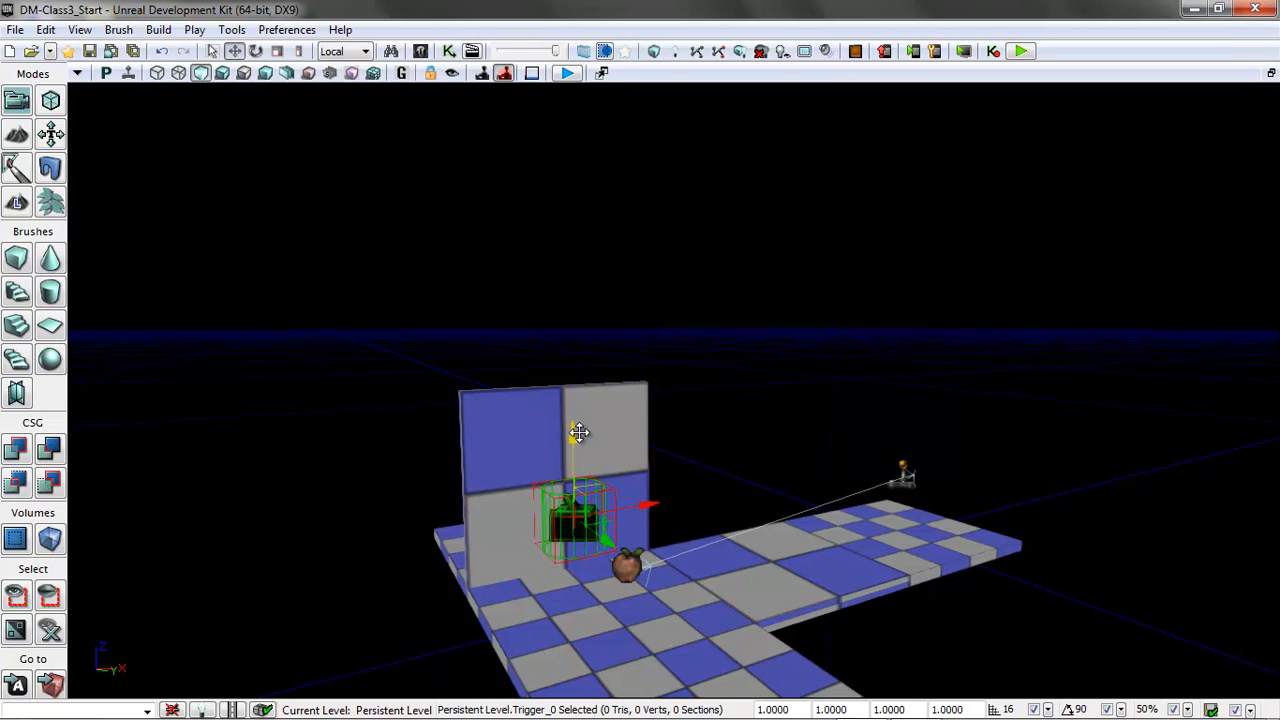
{"action": "left_click_drag", "start_coordinate": [579, 432], "coordinate": [578, 431]}
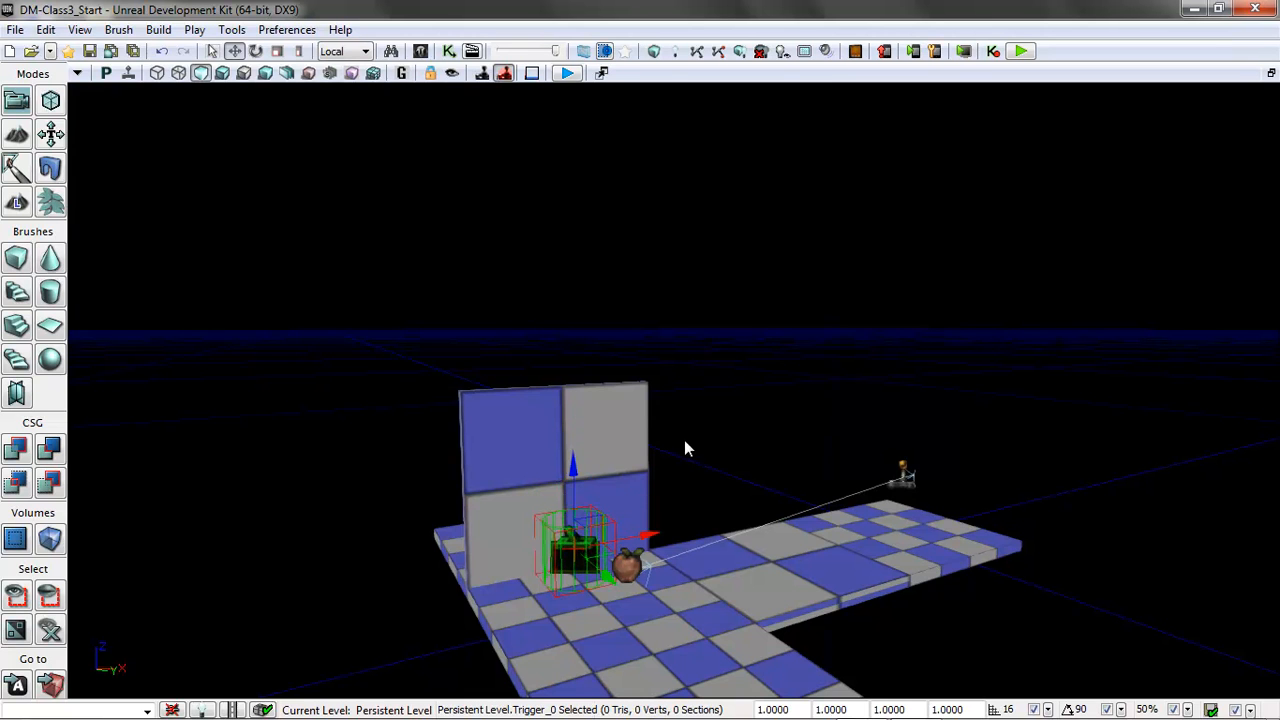
{"action": "left_click_drag", "start_coordinate": [454, 674], "coordinate": [407, 604]}
{"action": "right_click_drag", "start_coordinate": [407, 604], "coordinate": [612, 657]}
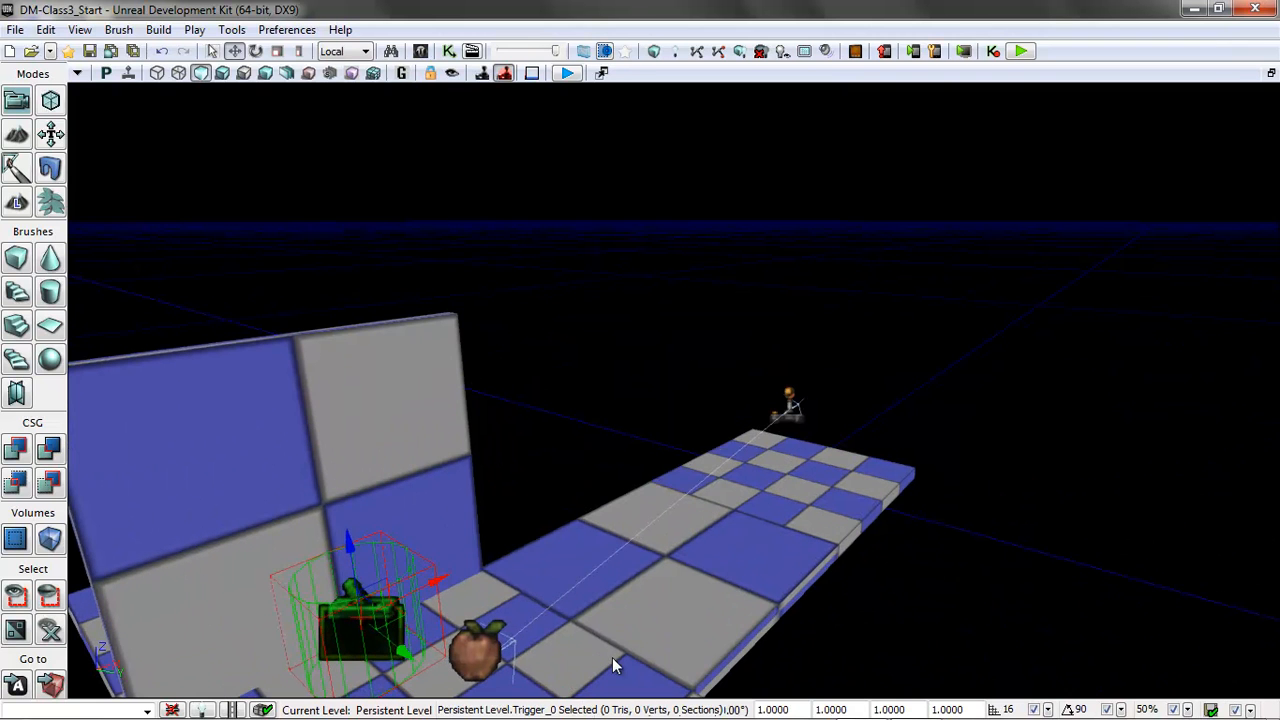
{"action": "left_click_drag", "start_coordinate": [402, 650], "coordinate": [384, 651]}
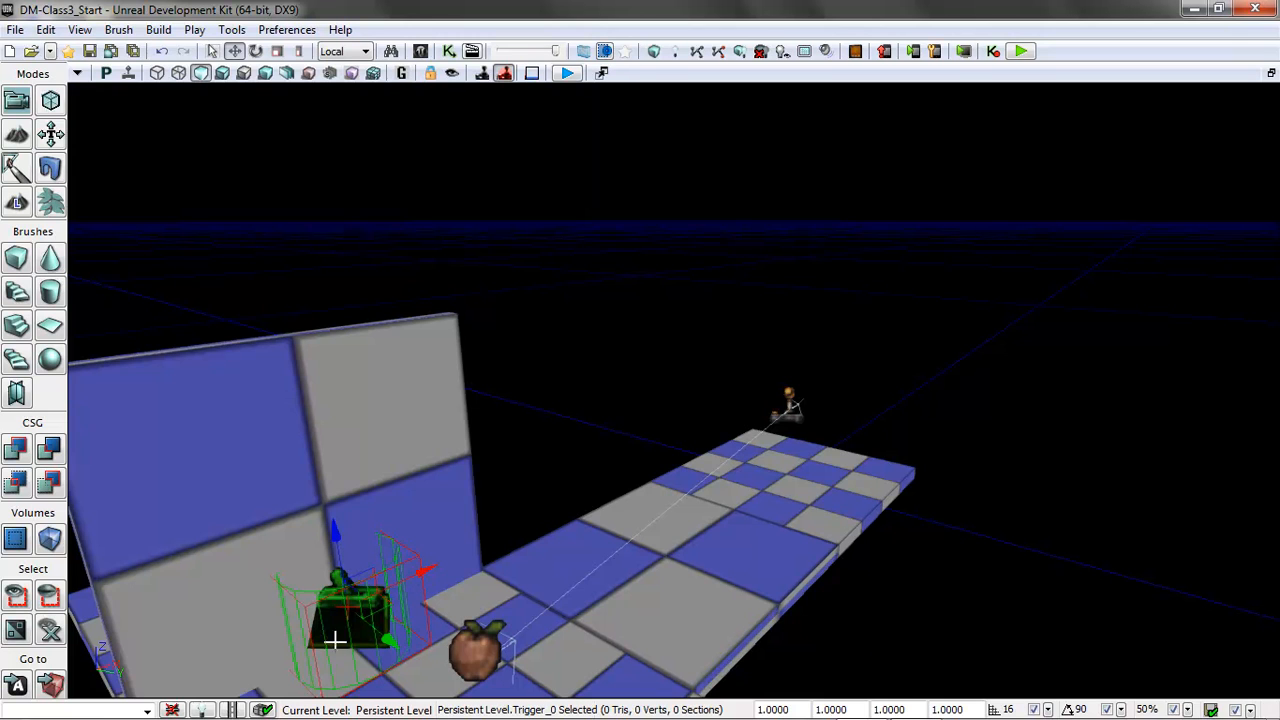
Disable scale grid snap and widen the trigger's cylinder around the panel's base with non-uniform scaling.
{"action": "left_click", "coordinate": [298, 51]}
{"action": "left_click_drag", "start_coordinate": [437, 569], "coordinate": [430, 569]}
{"action": "left_click", "coordinate": [1188, 708]}
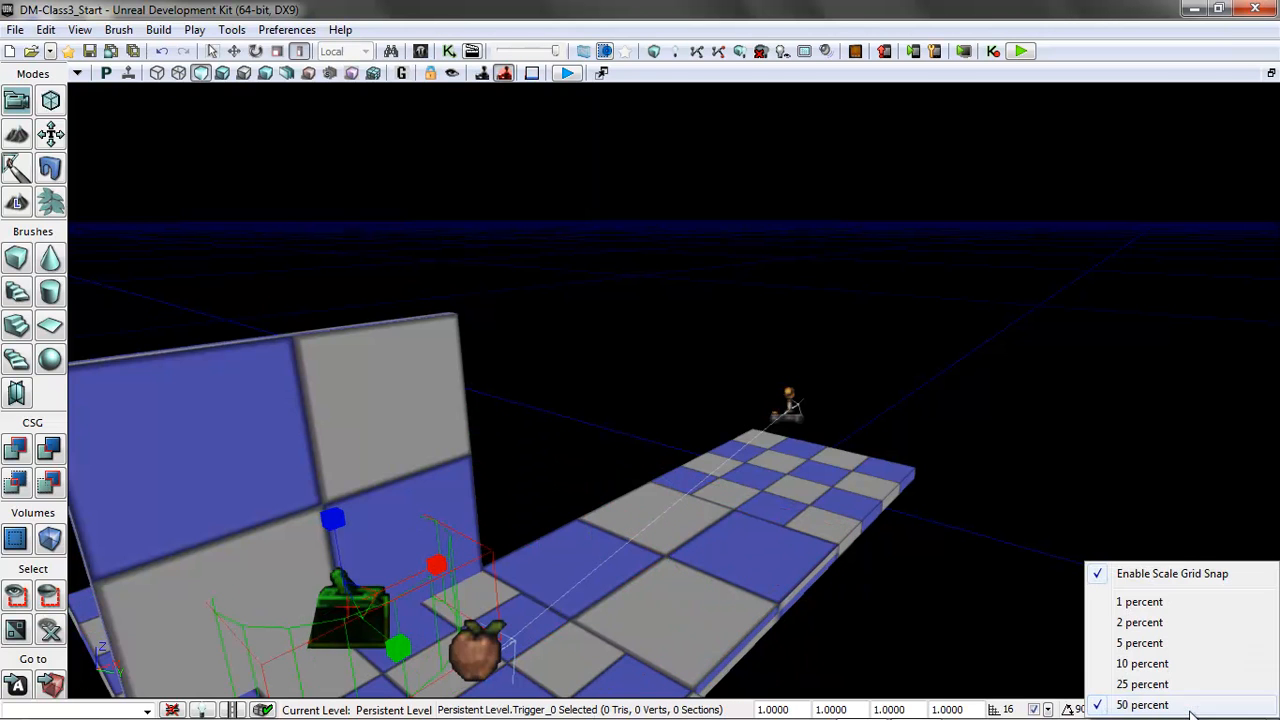
{"action": "left_click", "coordinate": [1163, 575]}
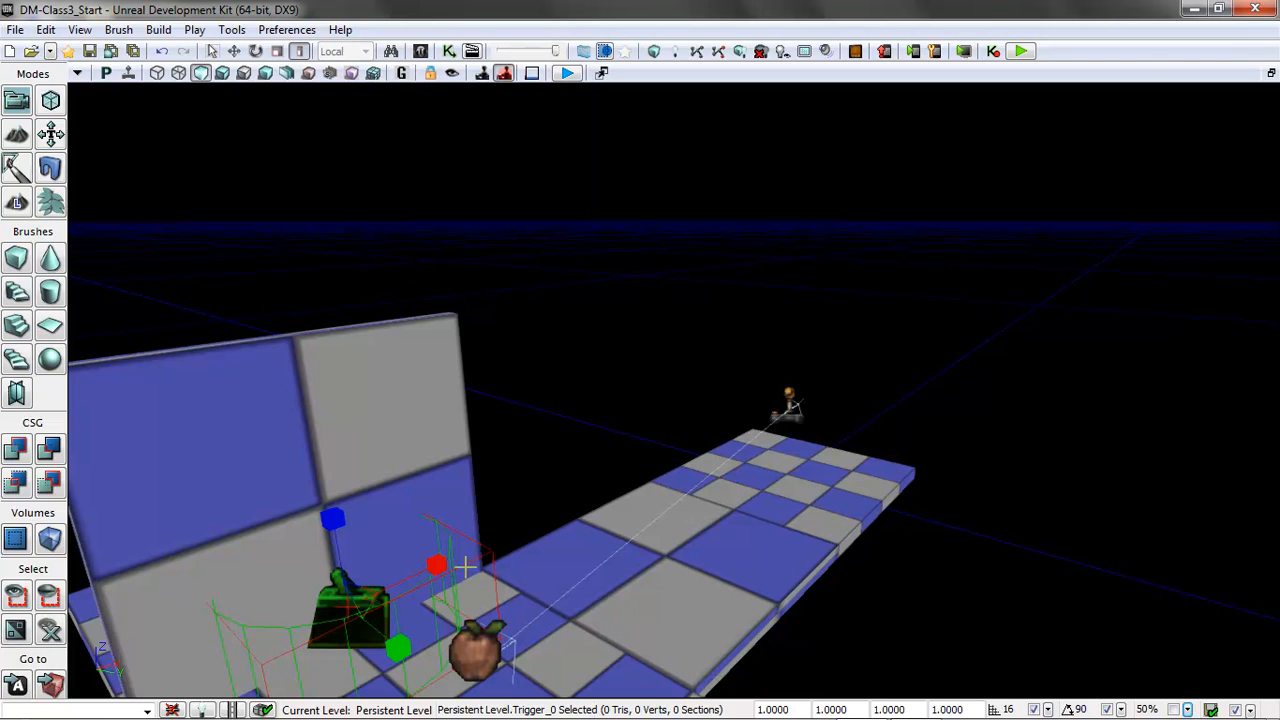
{"action": "left_click_drag", "start_coordinate": [400, 648], "coordinate": [400, 650]}
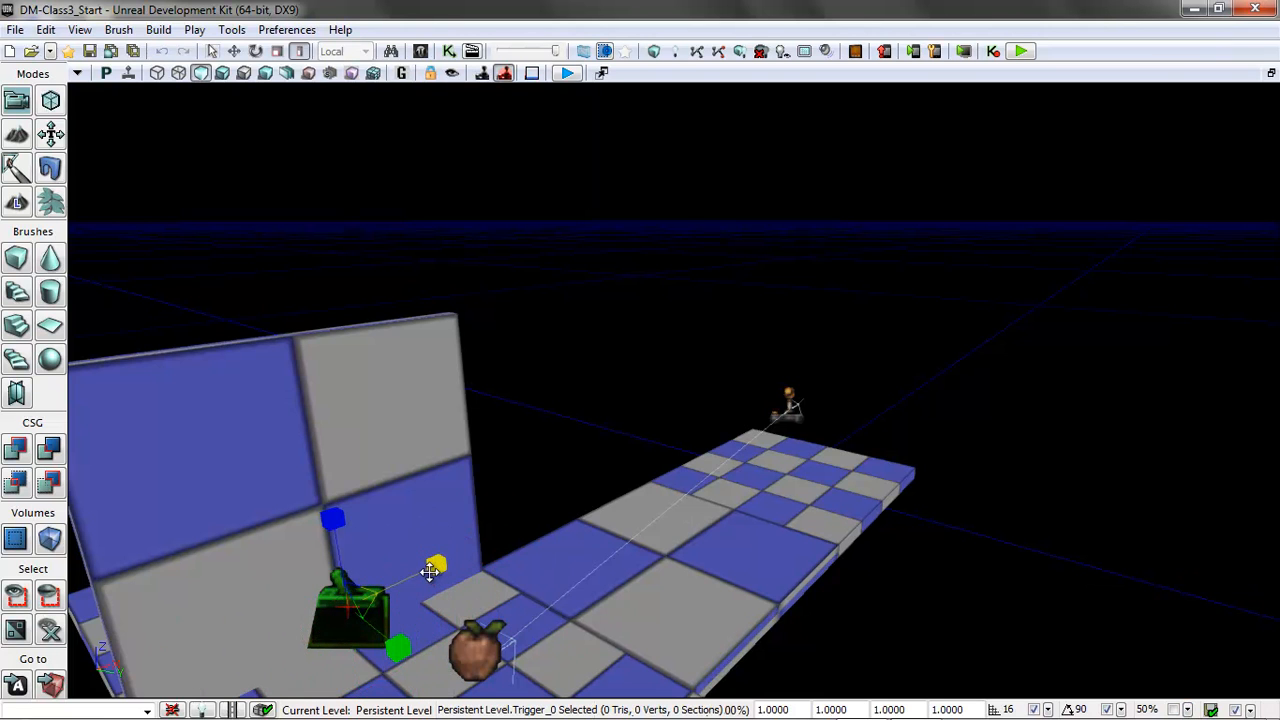
{"action": "left_click", "coordinate": [1271, 73]}
{"action": "left_click", "coordinate": [446, 214]}
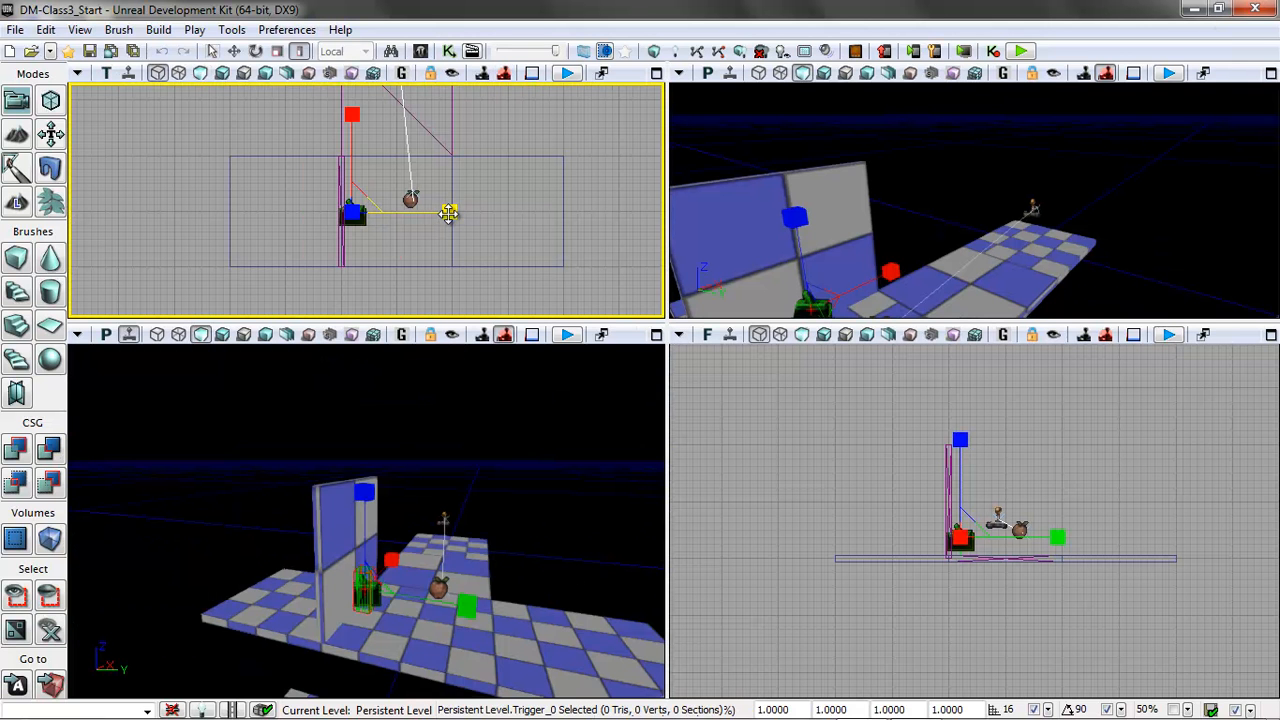
{"action": "left_click_drag", "start_coordinate": [443, 217], "coordinate": [449, 210]}
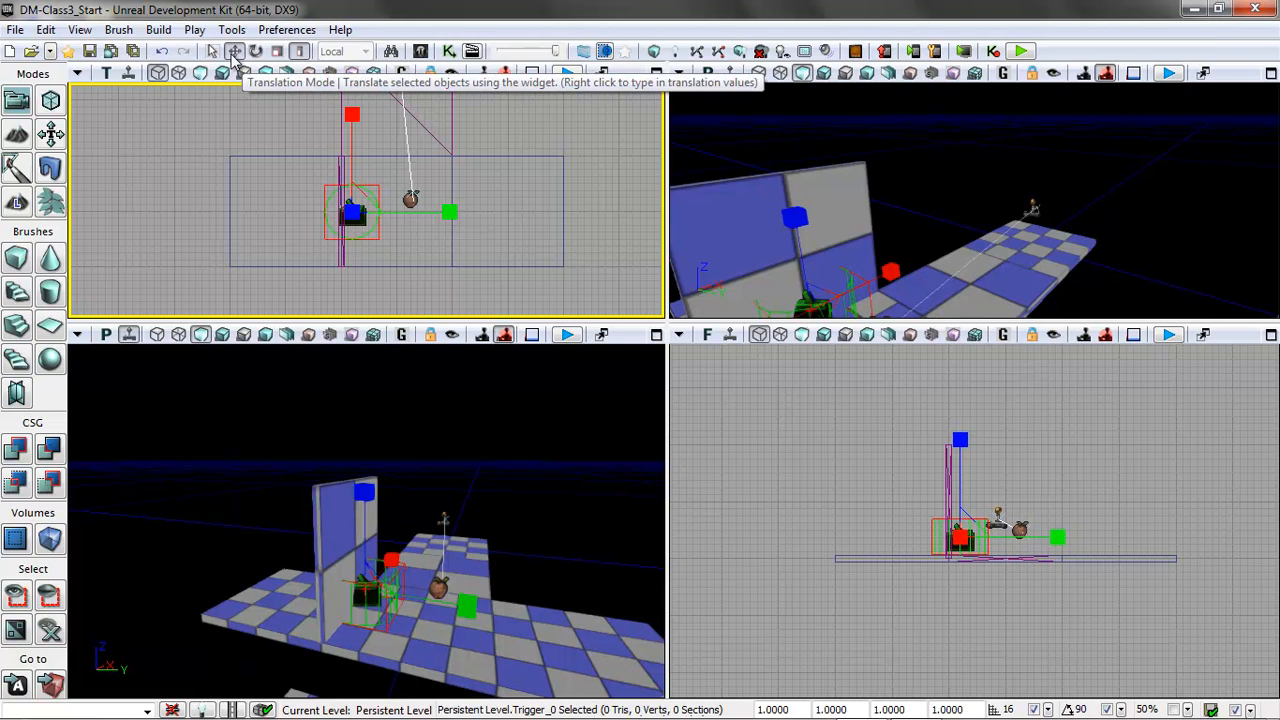
Return to translation mode and reselect the trigger beside the upright panel.
{"action": "left_click", "coordinate": [233, 51]}
{"action": "left_click", "coordinate": [376, 227]}
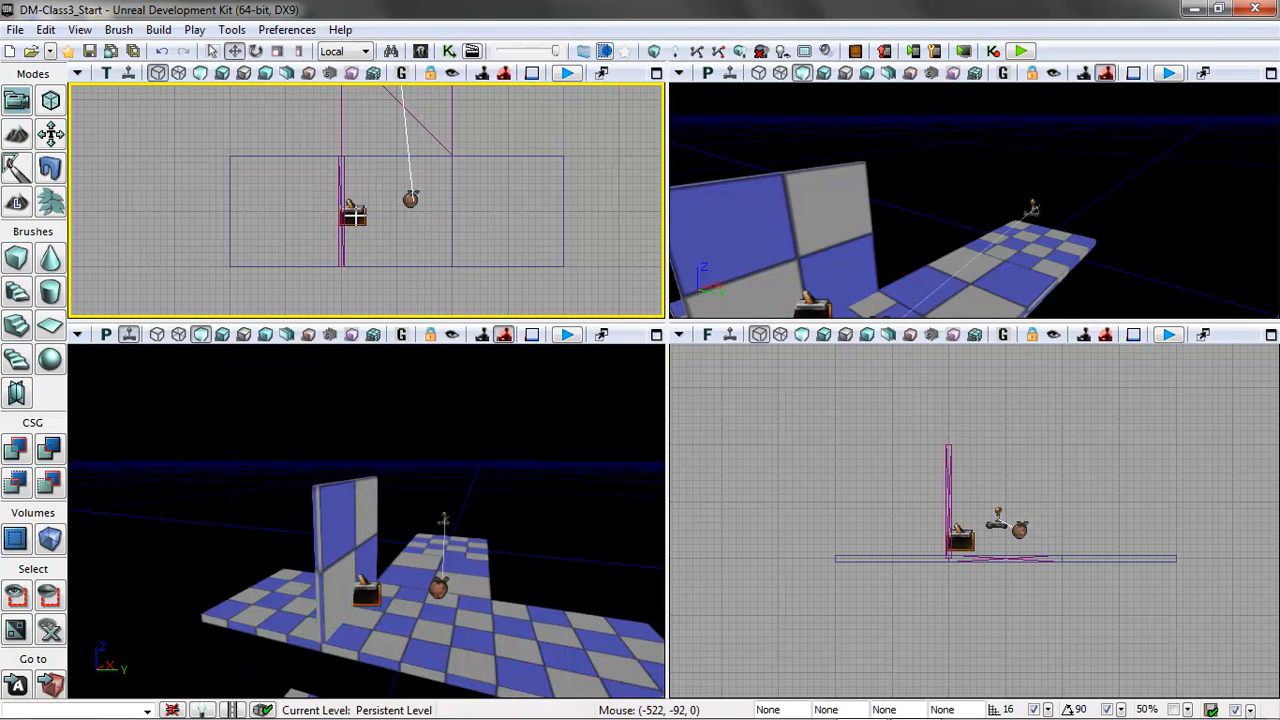
{"action": "left_click", "coordinate": [356, 215]}
{"action": "left_click_drag", "start_coordinate": [537, 565], "coordinate": [556, 457]}
{"action": "mouse_move", "coordinate": [534, 565]}
{"action": "middle_mouse_down"}
{"action": "mouse_move", "coordinate": [590, 659]}
{"action": "mouse_move", "coordinate": [516, 557]}
{"action": "middle_mouse_up"}
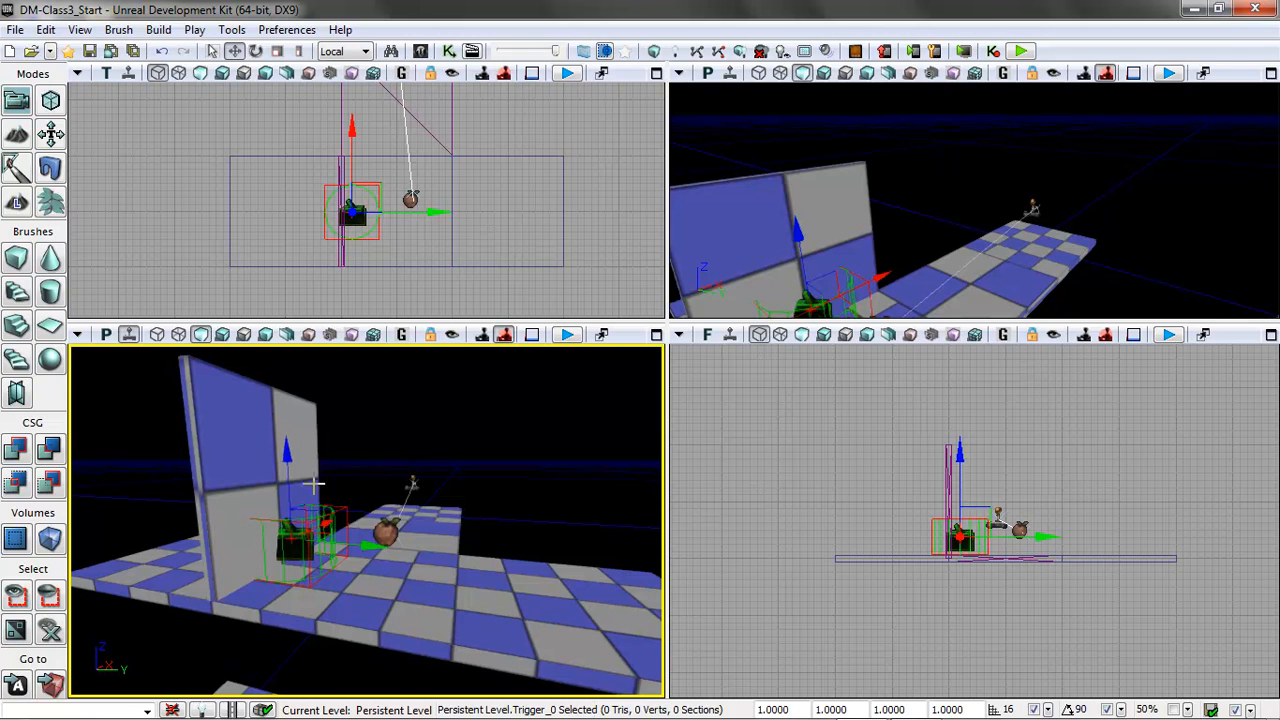
Open UnrealKismet beside the viewports and add a Touch event using the selected trigger.
{"action": "left_click", "coordinate": [451, 55]}
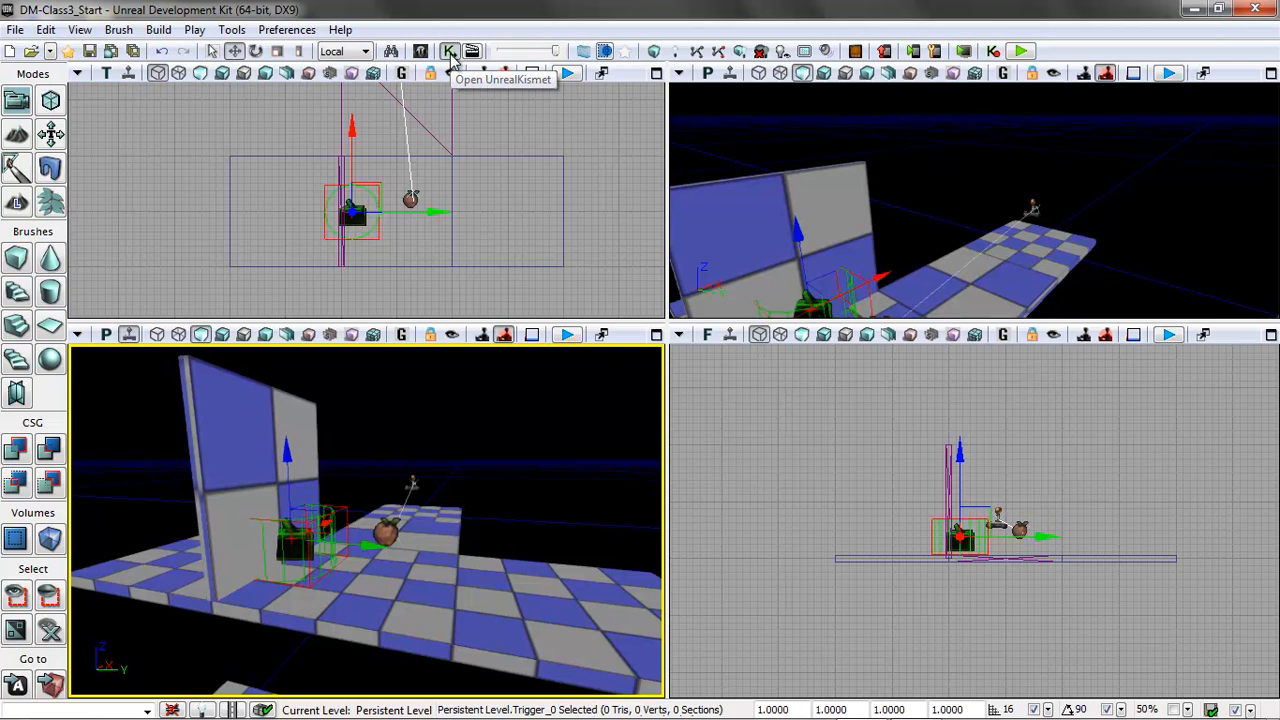
{"action": "left_click_drag", "start_coordinate": [459, 255], "coordinate": [511, 36]}
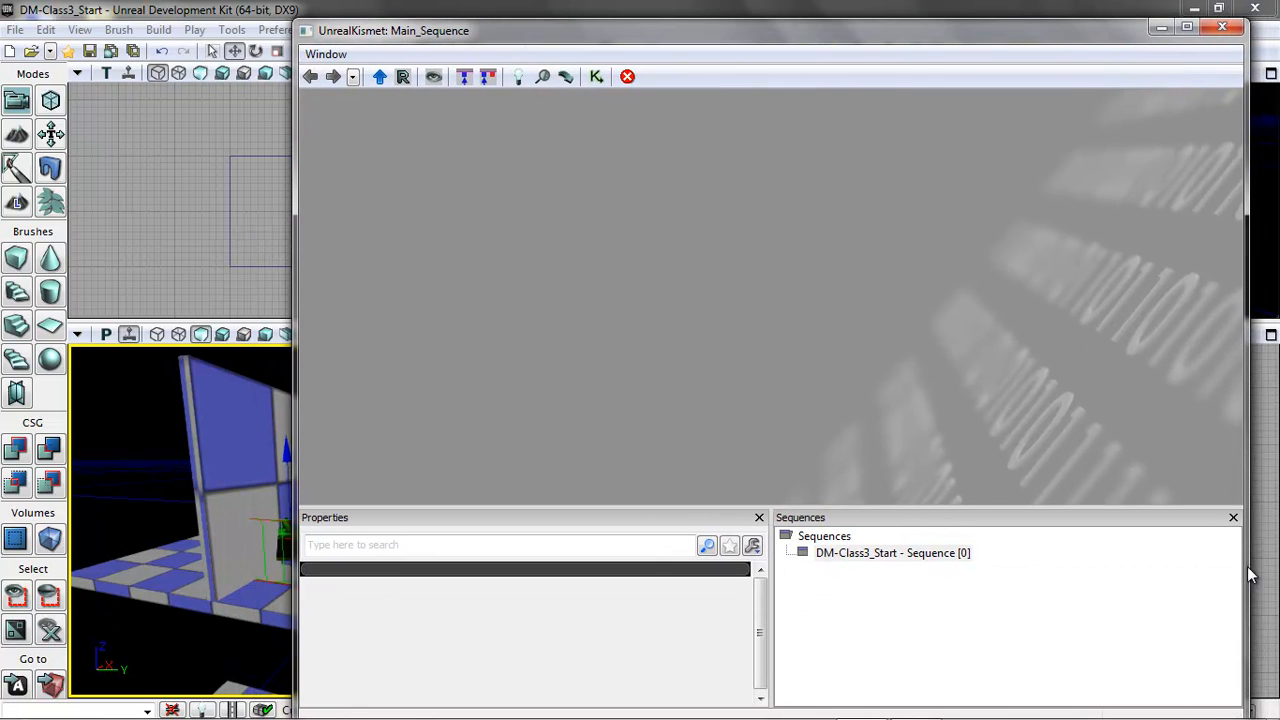
{"action": "left_click_drag", "start_coordinate": [1073, 22], "coordinate": [1053, 74]}
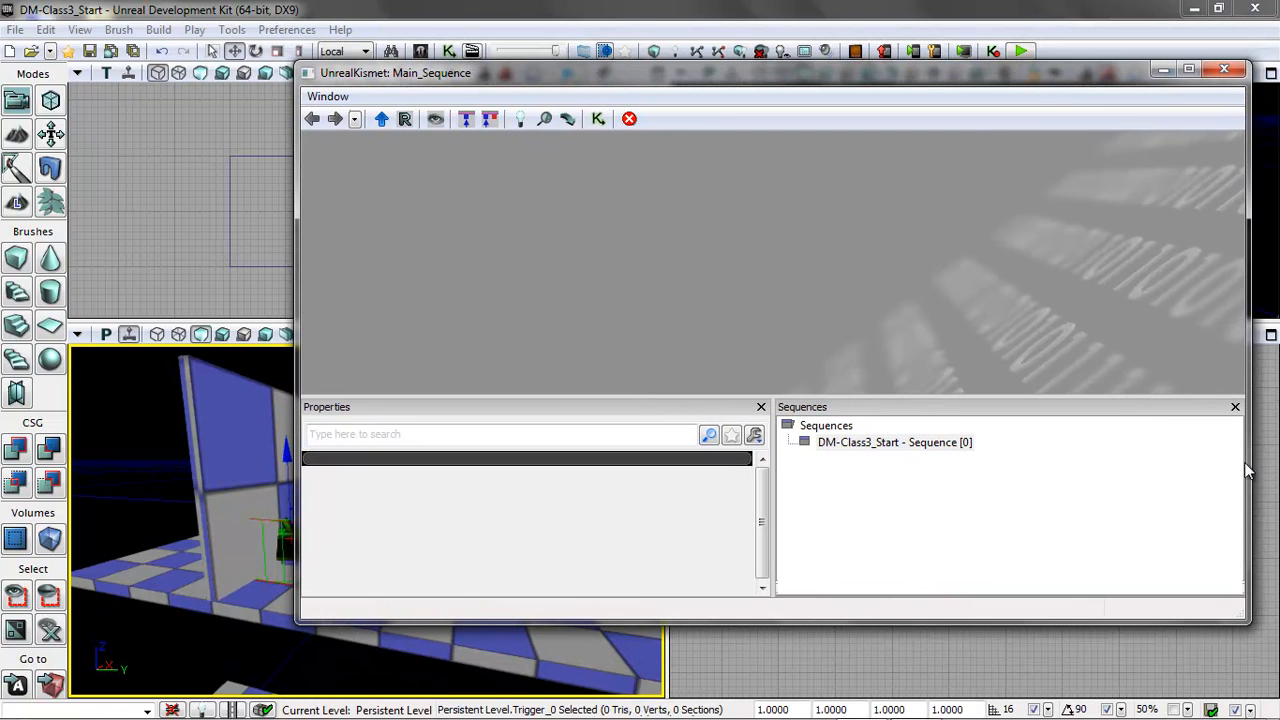
{"action": "left_click_drag", "start_coordinate": [1244, 622], "coordinate": [1183, 655]}
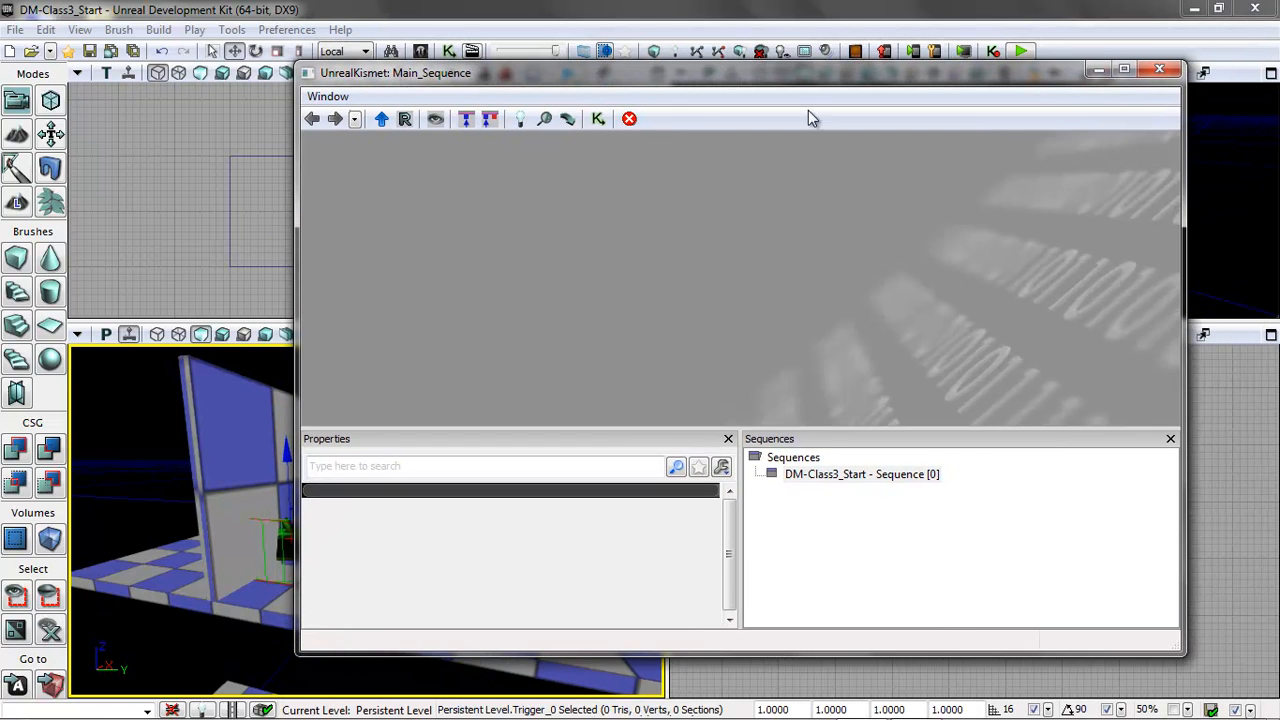
{"action": "left_click_drag", "start_coordinate": [660, 73], "coordinate": [751, 83]}
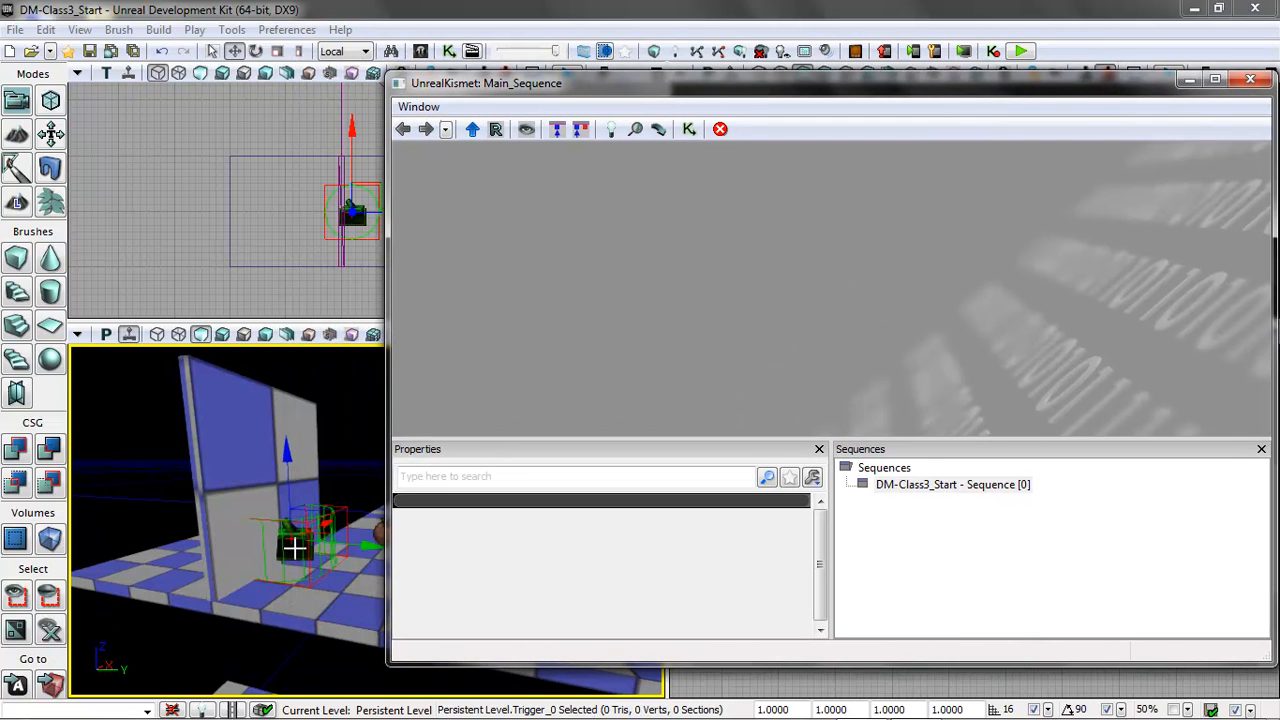
{"action": "right_click", "coordinate": [616, 211]}
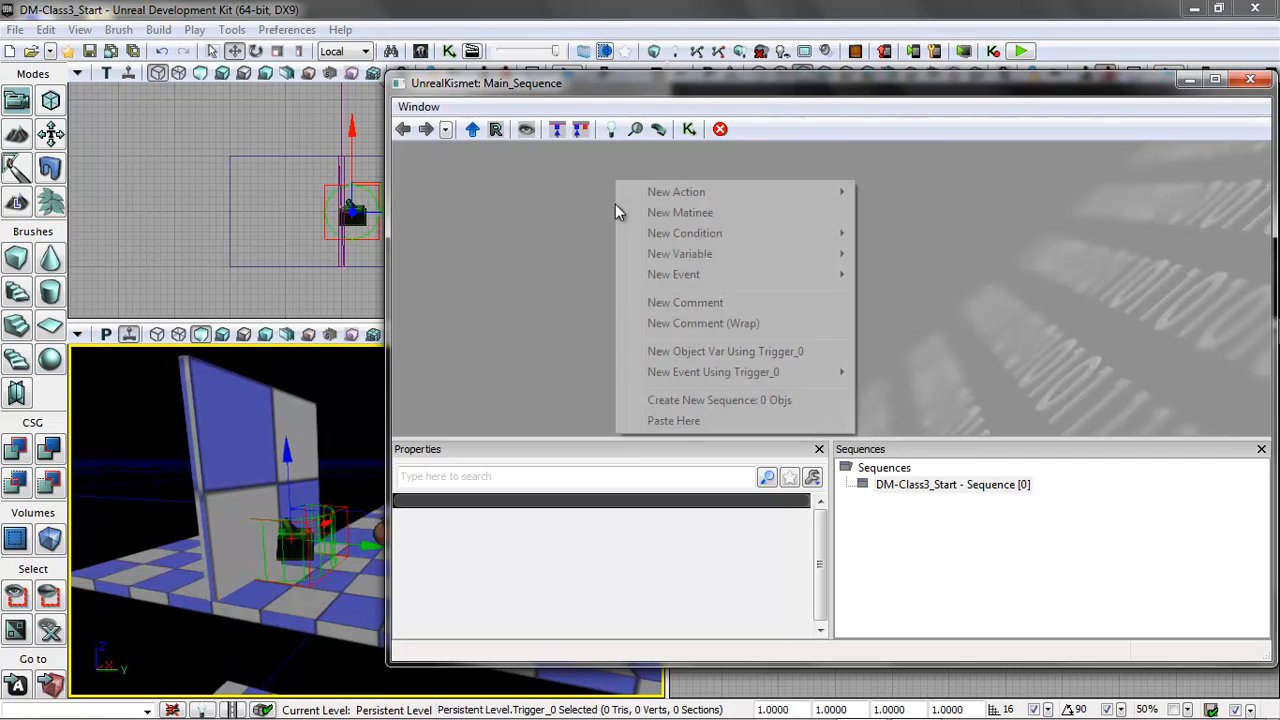
{"action": "mouse_move", "coordinate": [690, 379]}
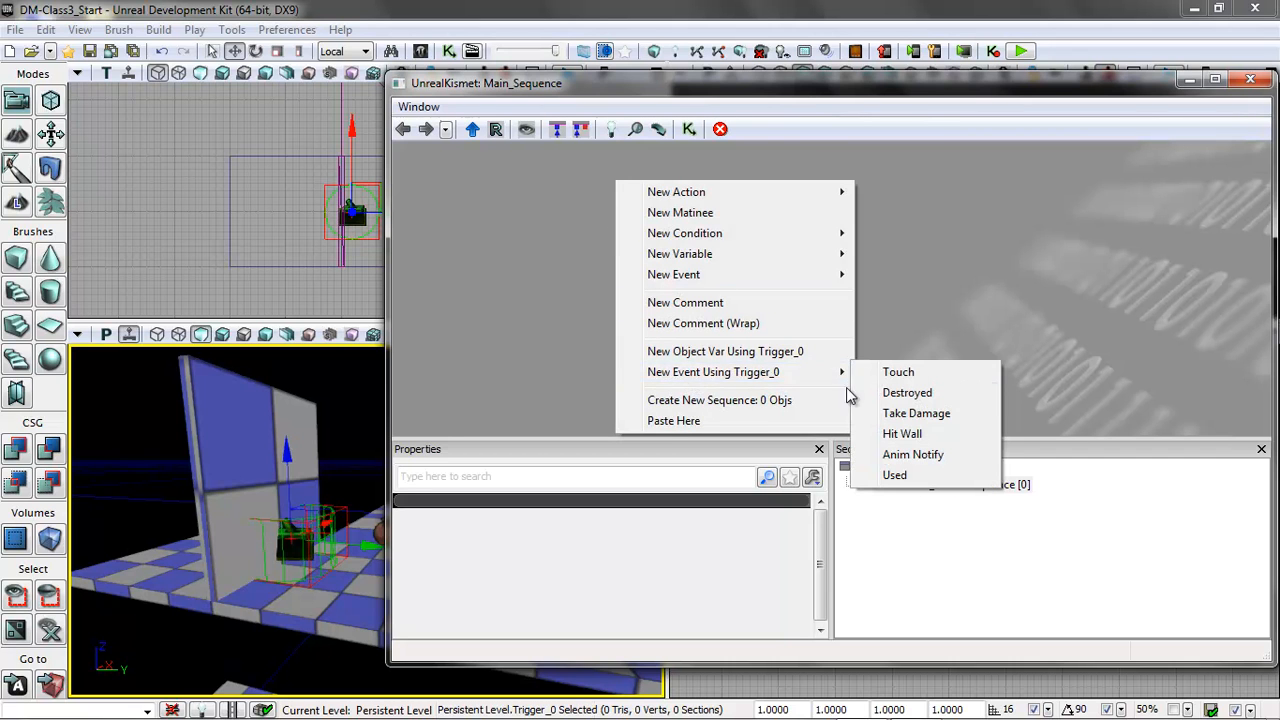
{"action": "left_click", "coordinate": [905, 375]}
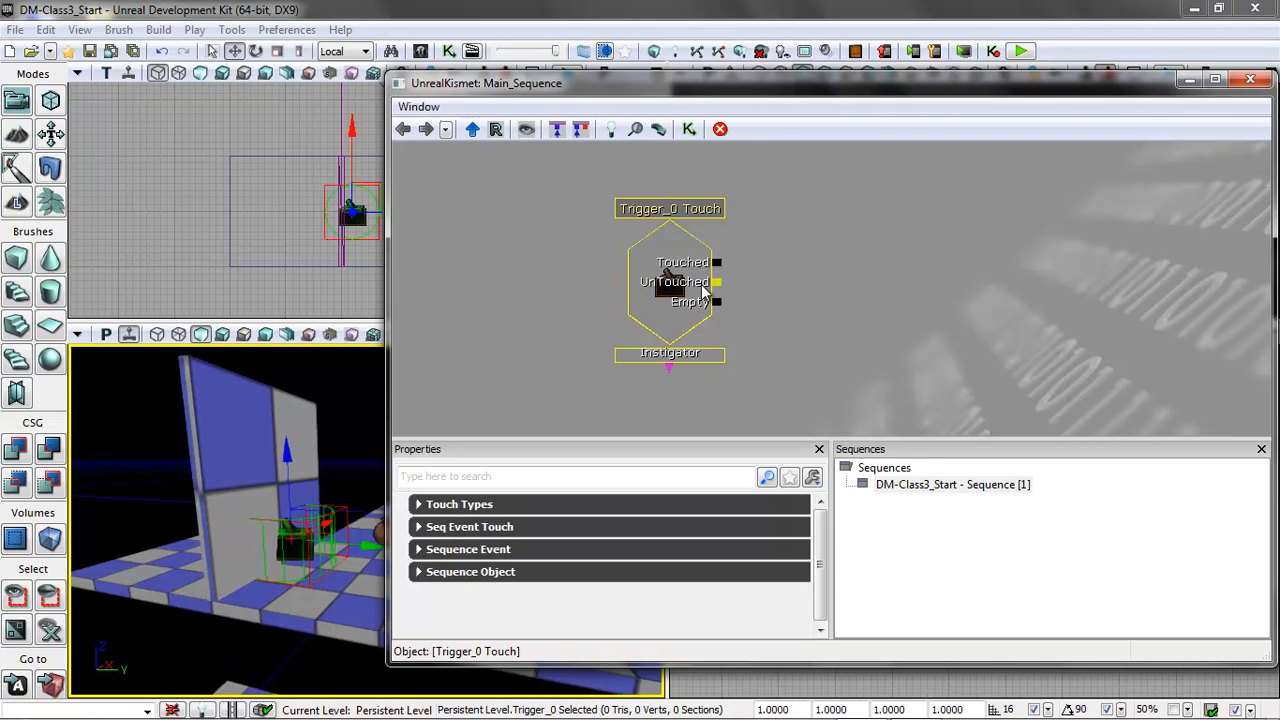
Give the Touch event the object comment "Trigger Fired" and enable Output Obj Comment To Screen.
{"action": "left_click", "coordinate": [420, 574]}
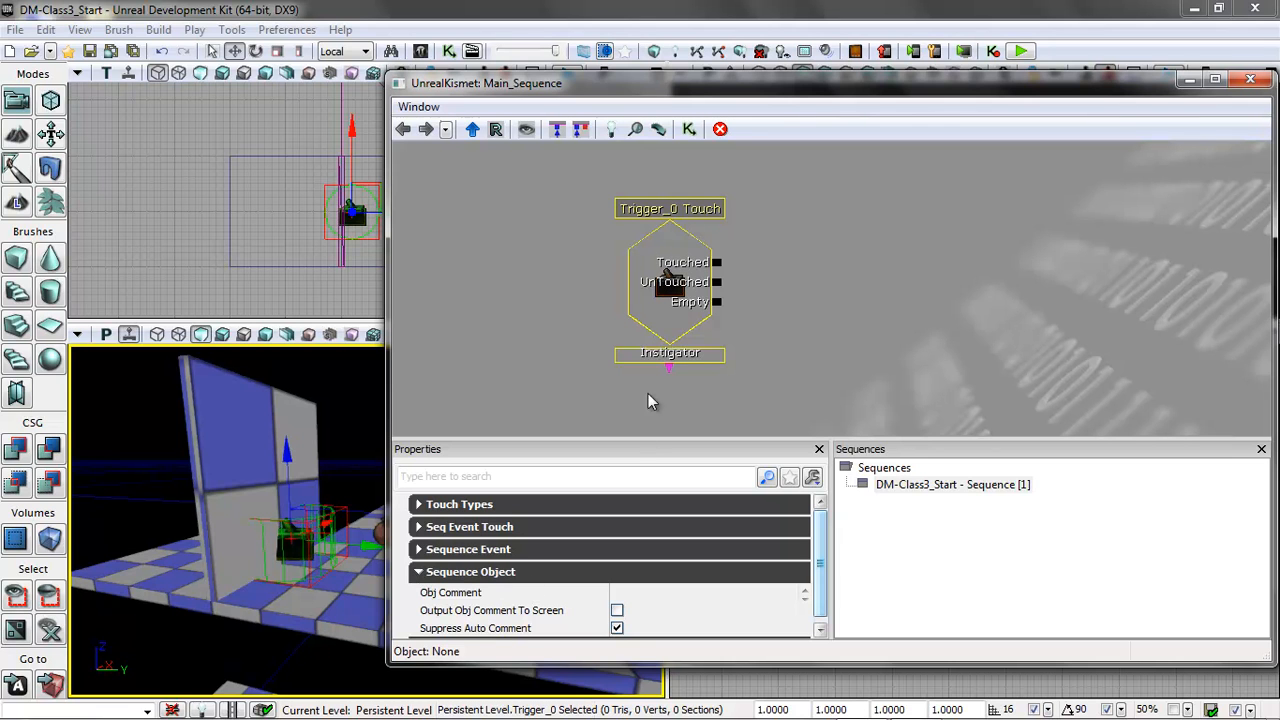
{"action": "left_click", "coordinate": [645, 595]}
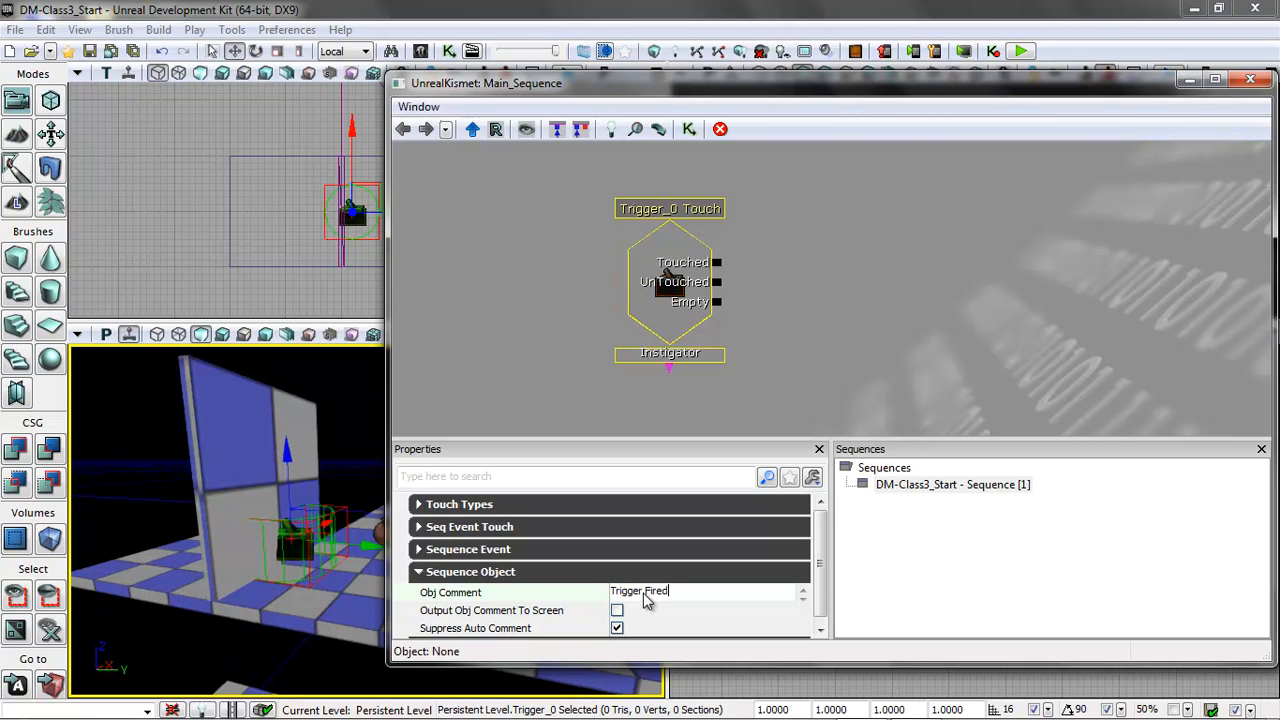
{"action": "left_click", "coordinate": [617, 610]}
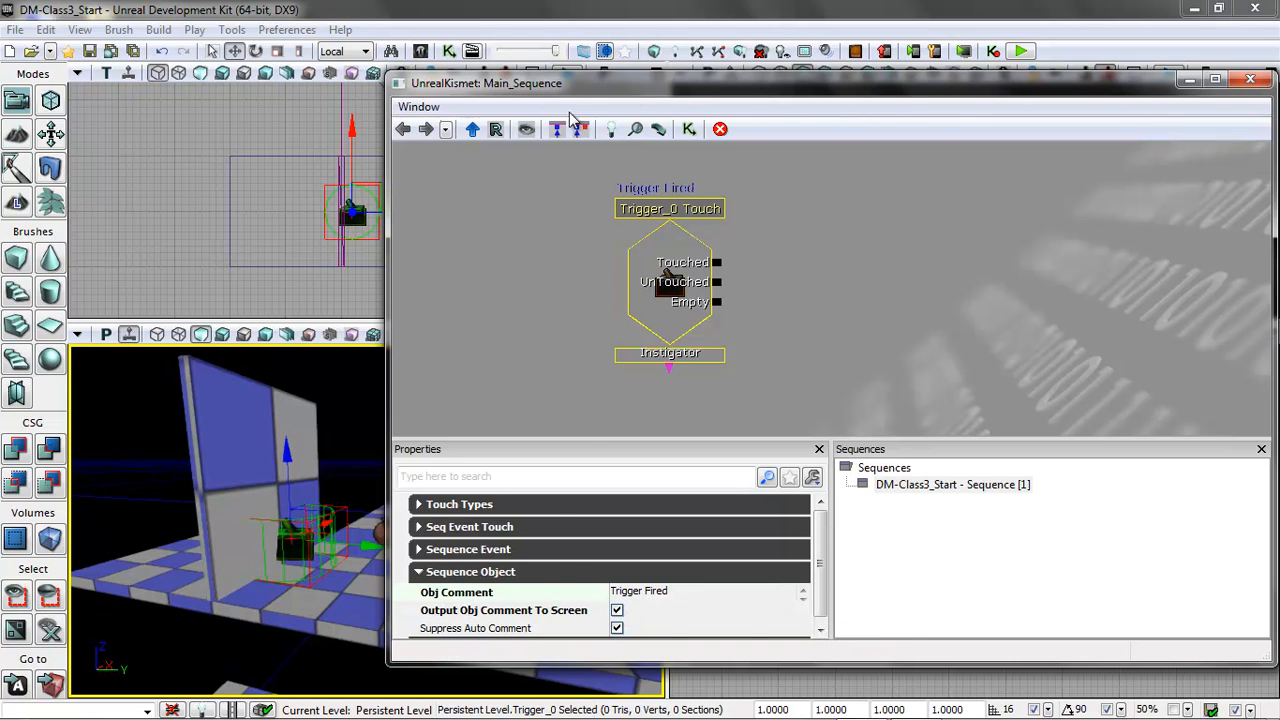
Move the Kismet window aside and play the level from the platform near the trigger to test the touch message.
{"action": "left_click_drag", "start_coordinate": [586, 93], "coordinate": [714, 96]}
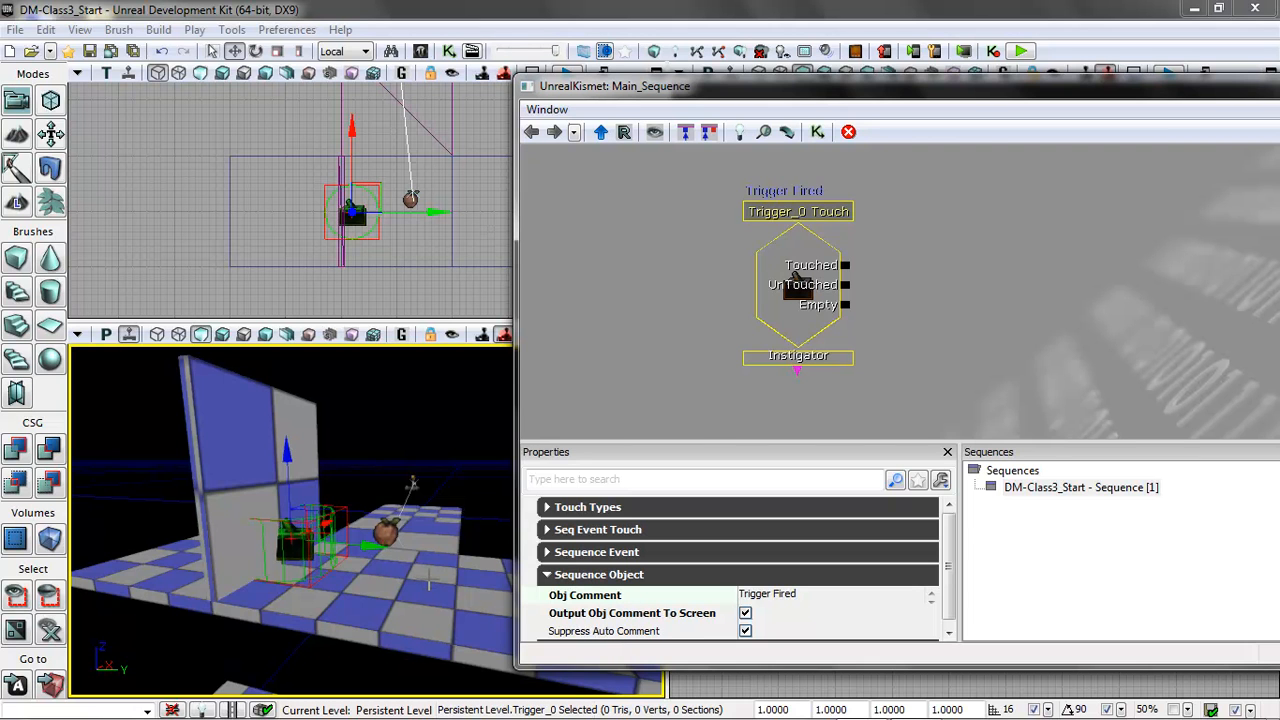
{"action": "right_click", "coordinate": [445, 566]}
{"action": "left_click", "coordinate": [508, 546]}
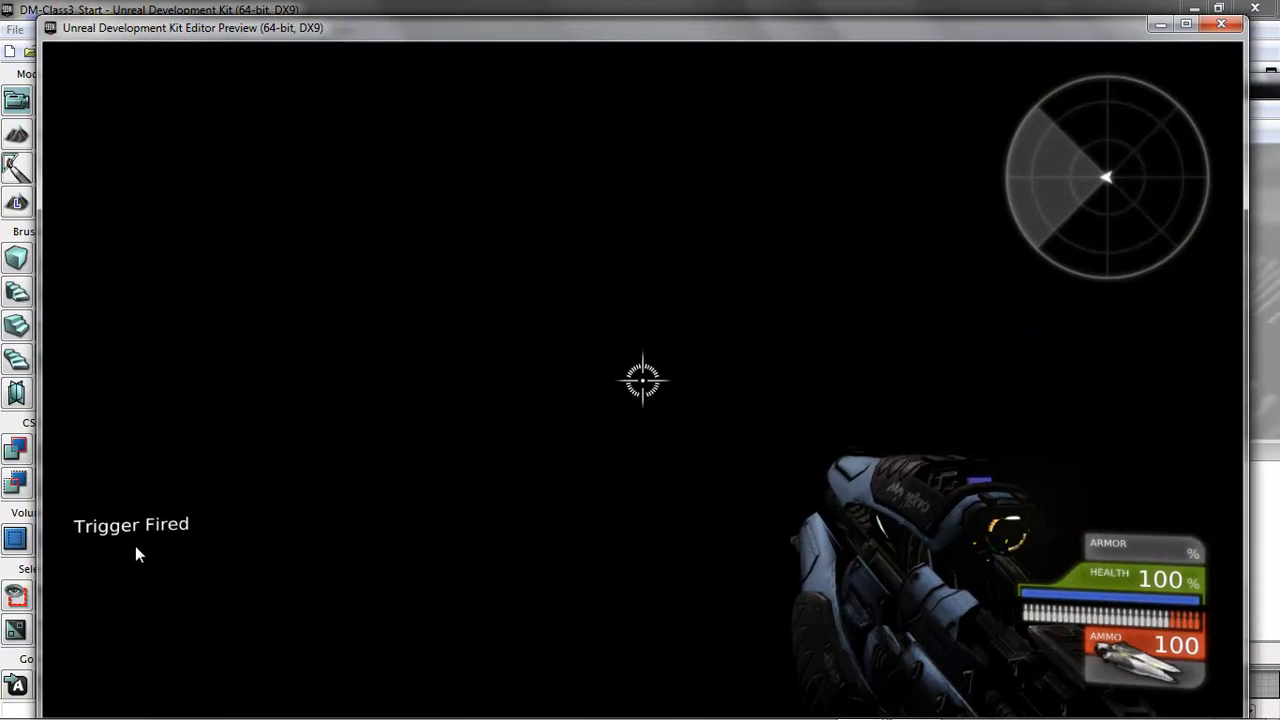
{"action": "key", "text": "Escape"}
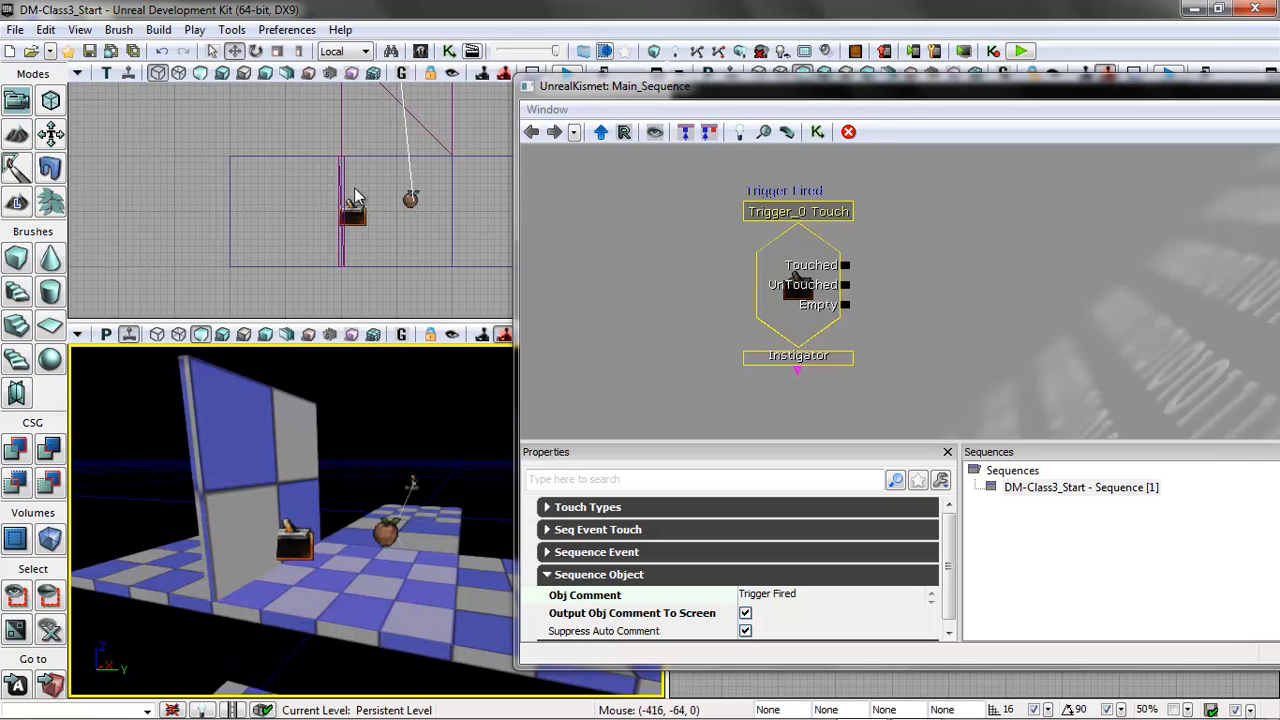
Add a point light over the end of the wide platform away from the upright panel.
{"action": "left_click_drag", "start_coordinate": [408, 285], "coordinate": [390, 220]}
{"action": "scroll", "coordinate": [390, 220], "scroll_direction": "down", "scroll_amount": 3}
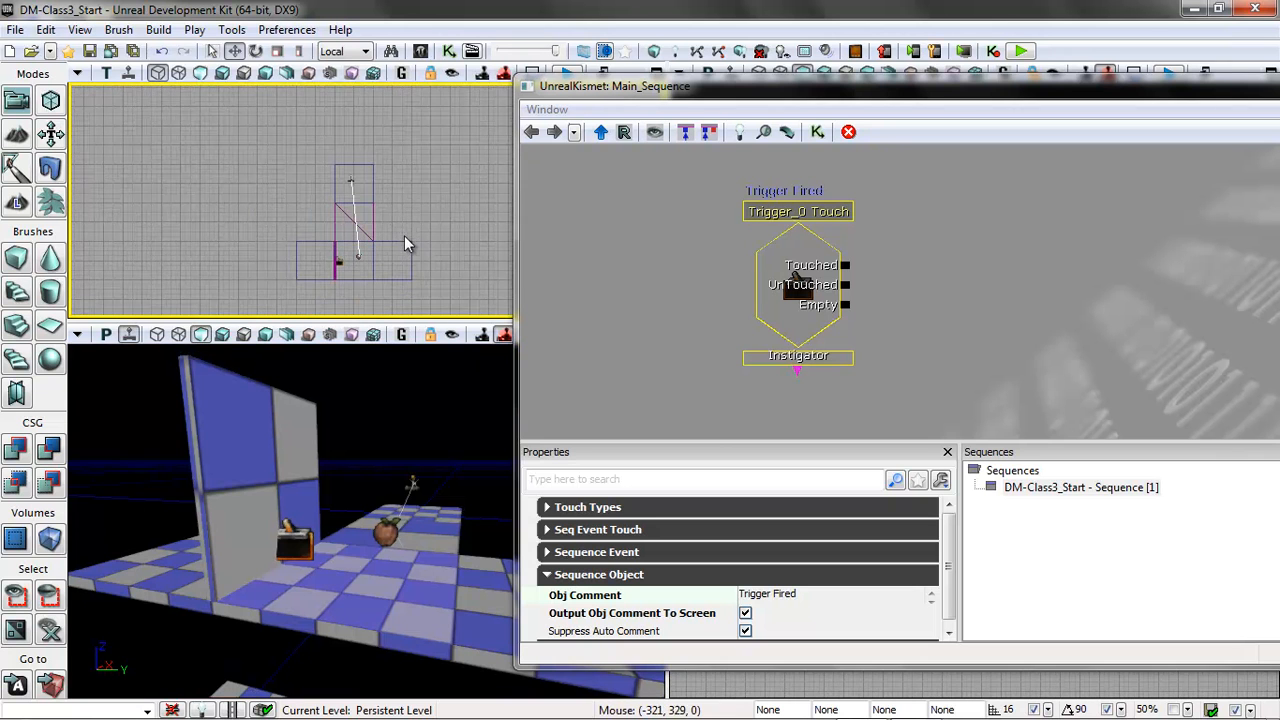
{"action": "scroll", "coordinate": [400, 255], "scroll_direction": "up", "scroll_amount": 2}
{"action": "scroll", "coordinate": [400, 206], "scroll_direction": "up", "scroll_amount": 2}
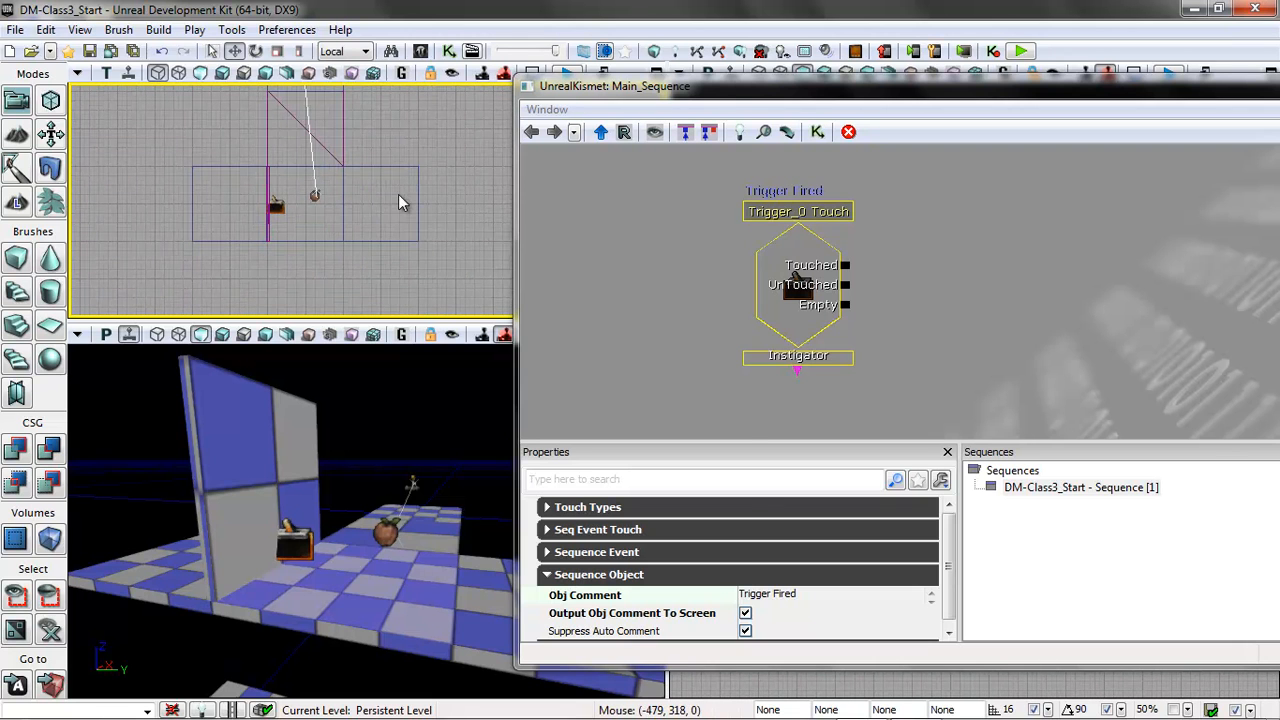
{"action": "right_click", "coordinate": [395, 185]}
{"action": "mouse_move", "coordinate": [441, 485]}
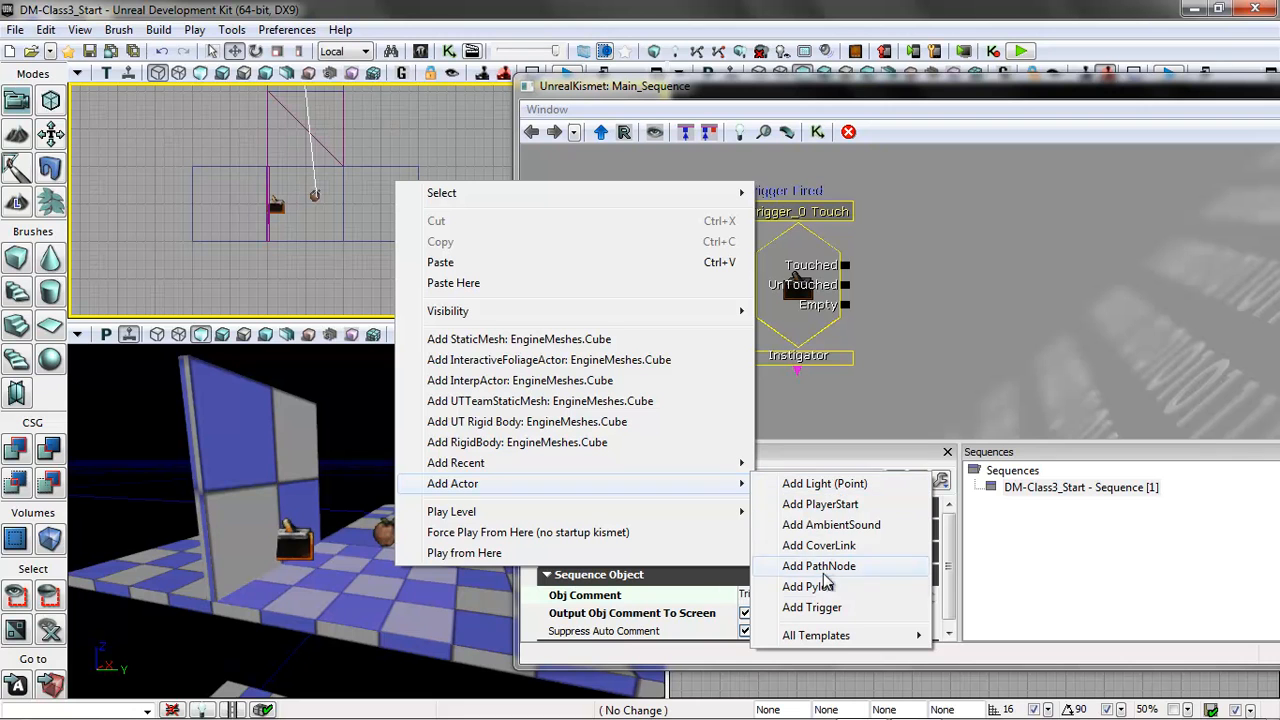
{"action": "left_click", "coordinate": [823, 486]}
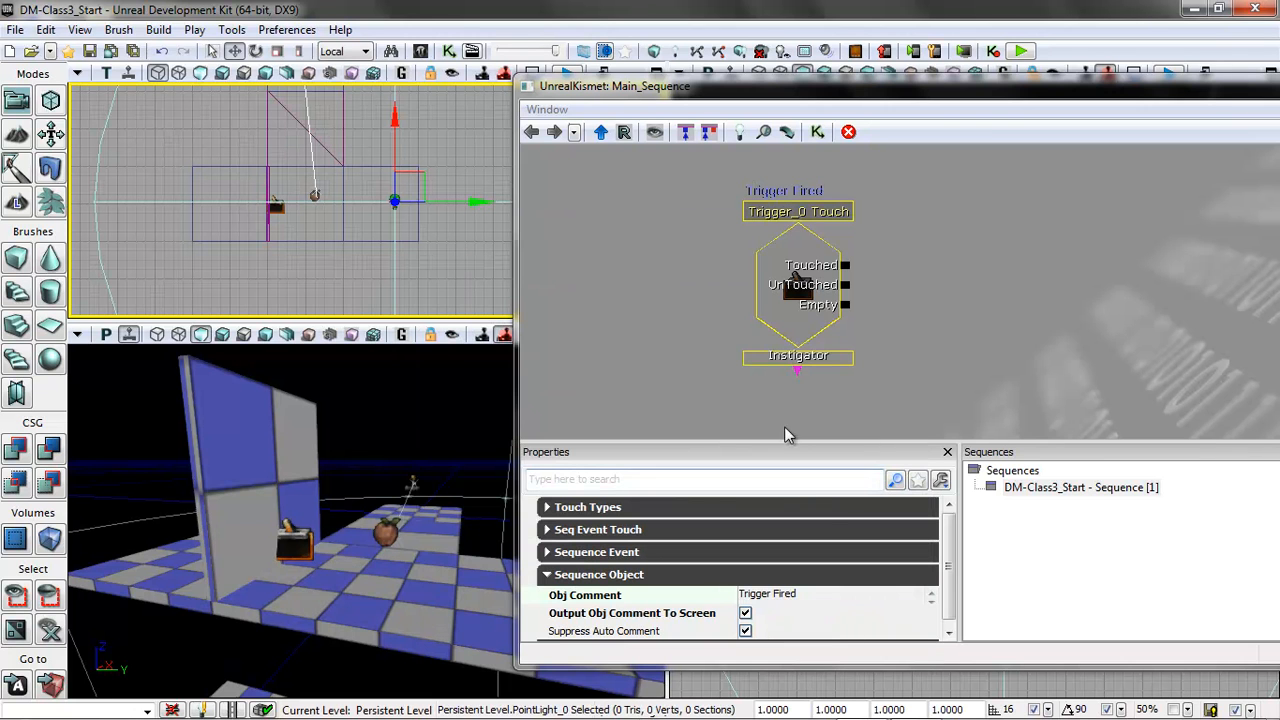
{"action": "left_click_drag", "start_coordinate": [470, 449], "coordinate": [620, 592]}
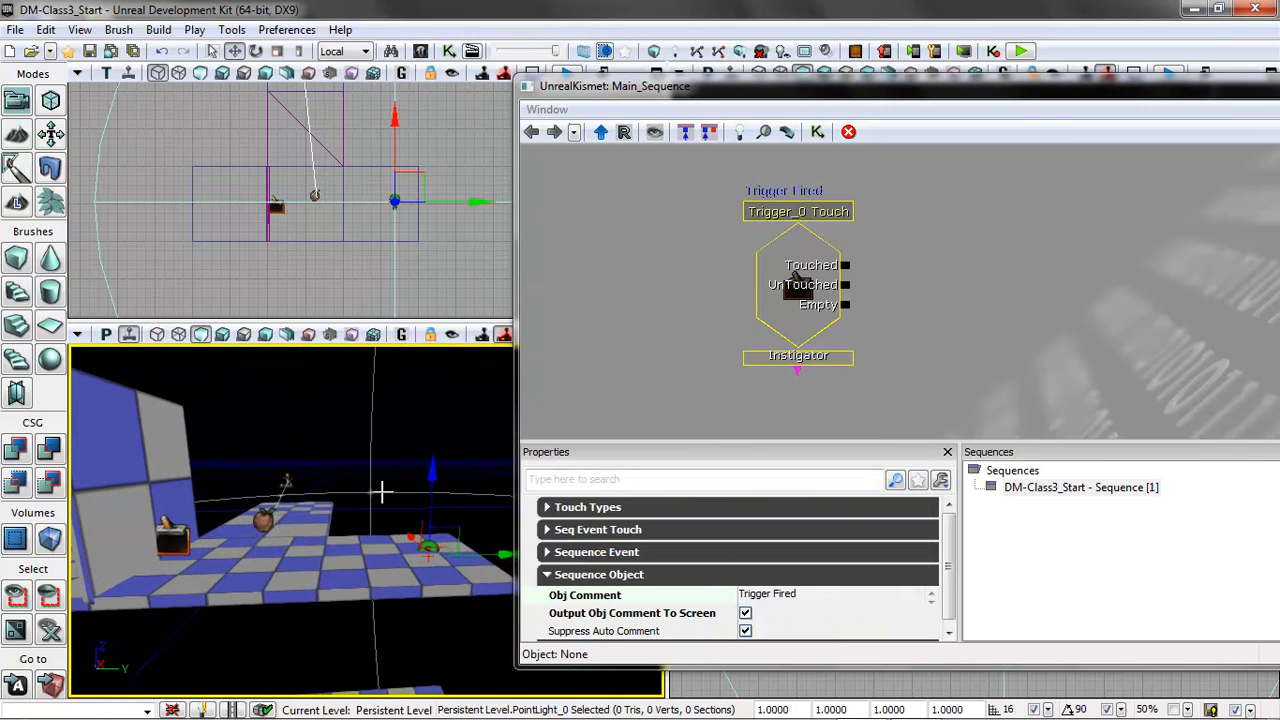
Raise the point light high above the wide platform, then enable its Dynamic lighting channel and Cast Dynamic Shadows.
{"action": "left_click_drag", "start_coordinate": [436, 478], "coordinate": [437, 266]}
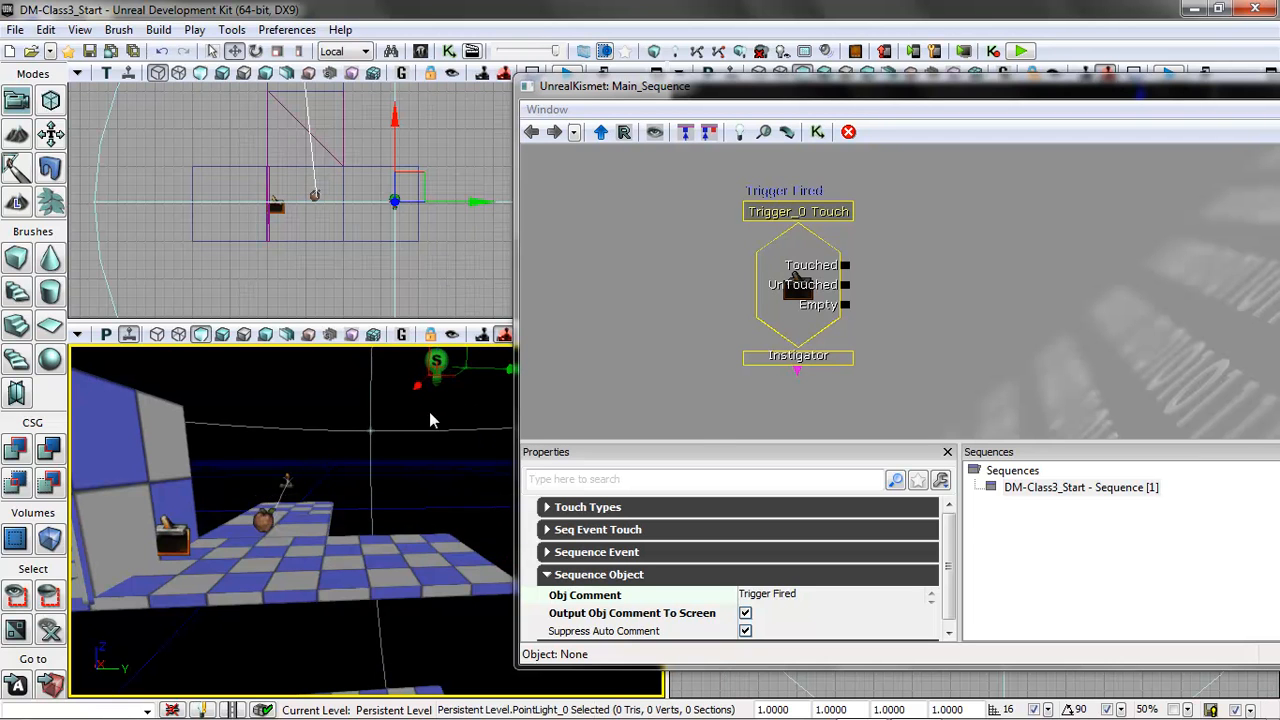
{"action": "left_click_drag", "start_coordinate": [443, 457], "coordinate": [240, 478]}
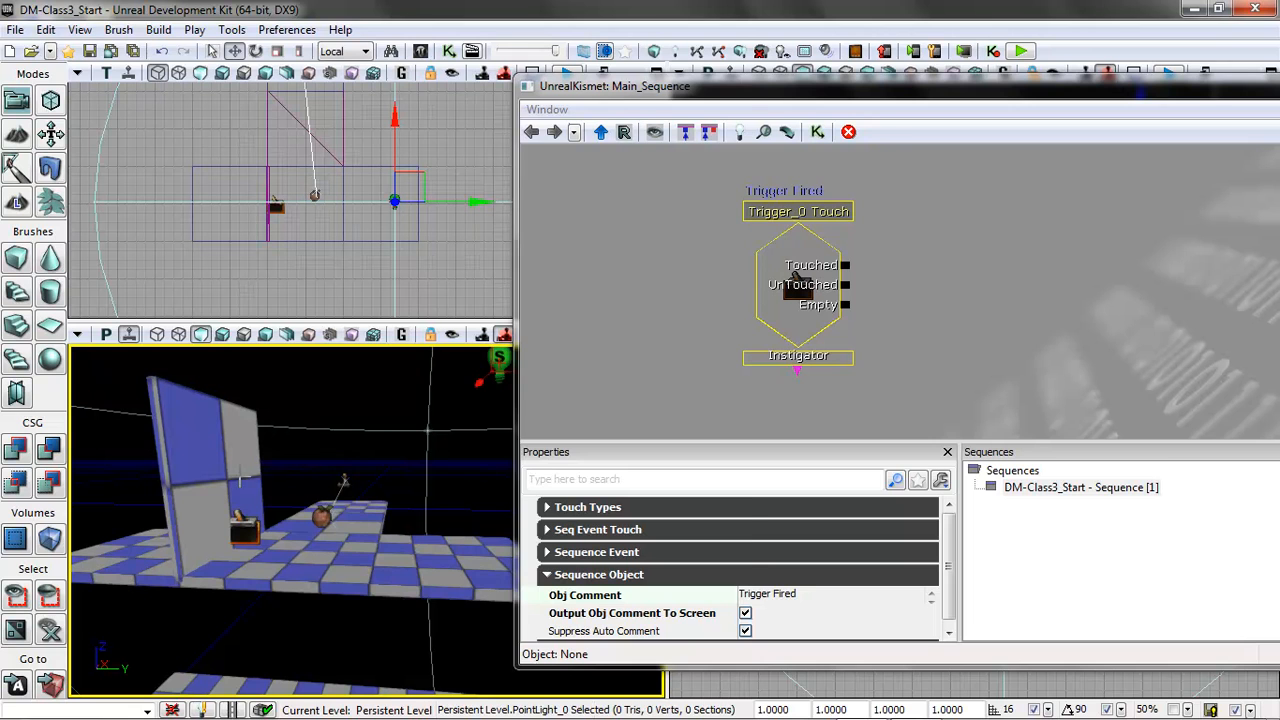
{"action": "key", "text": "F4"}
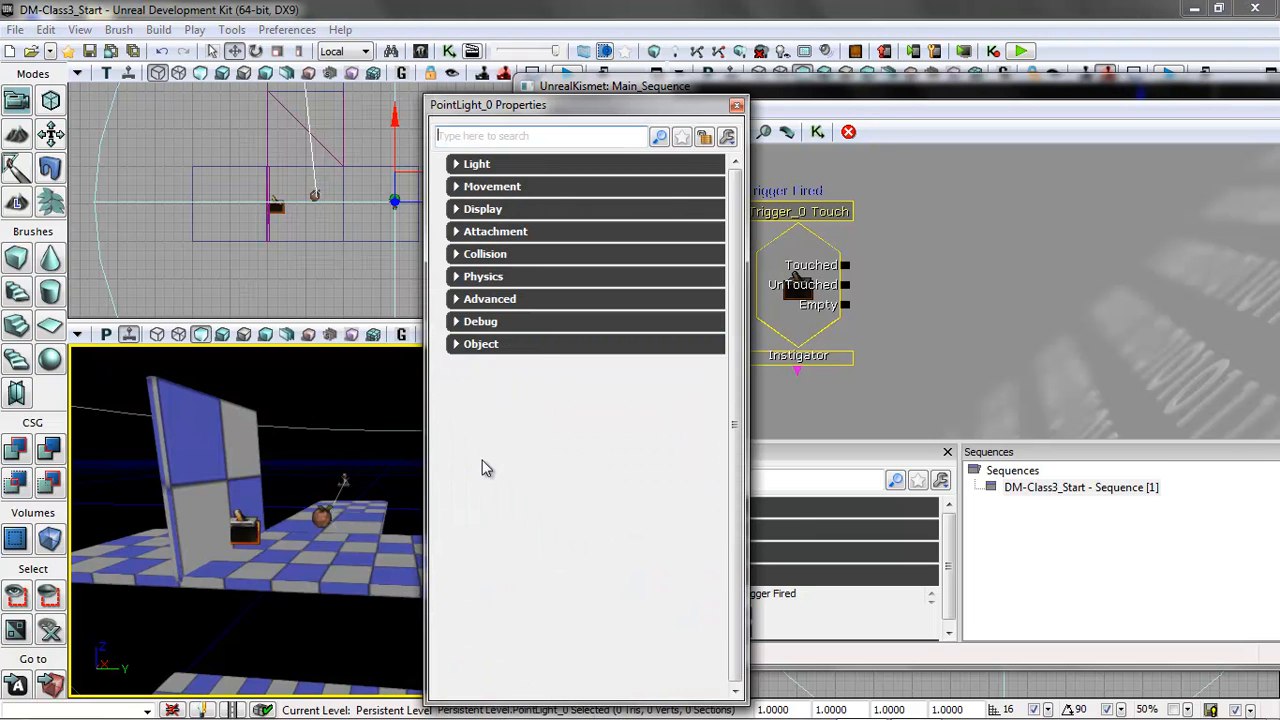
{"action": "left_click", "coordinate": [457, 165]}
{"action": "left_click", "coordinate": [454, 185]}
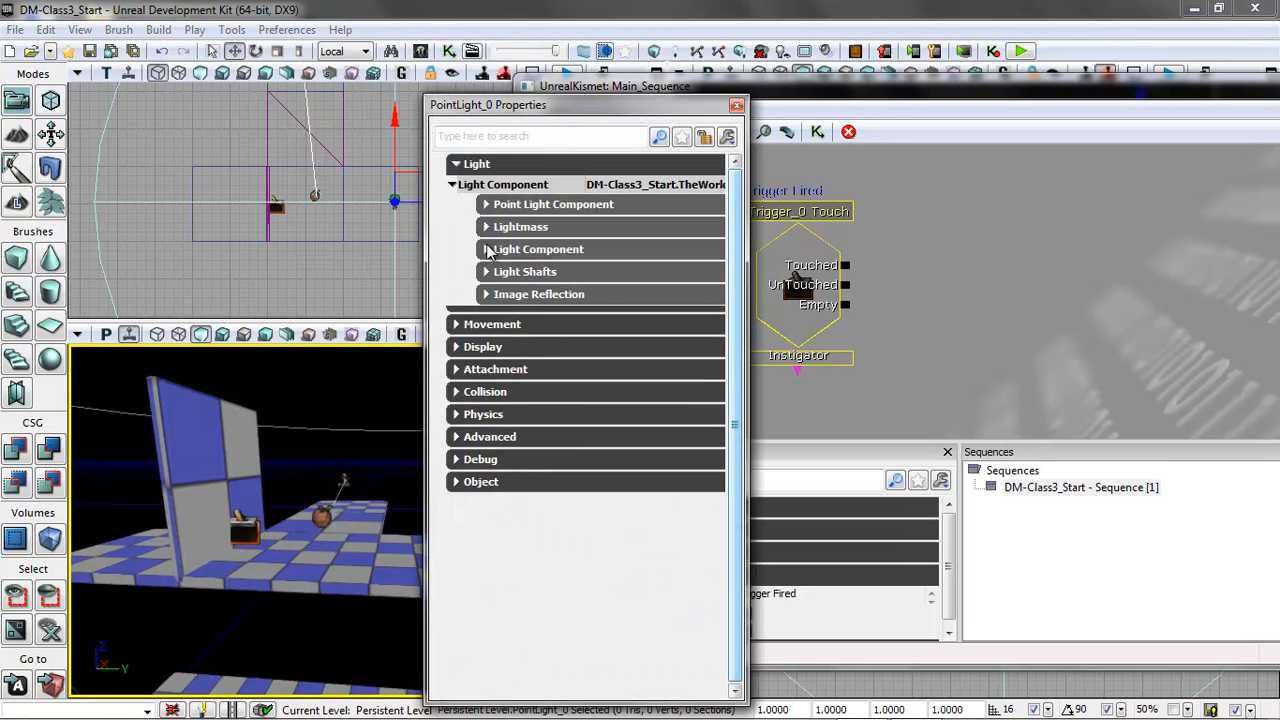
{"action": "left_click", "coordinate": [486, 250]}
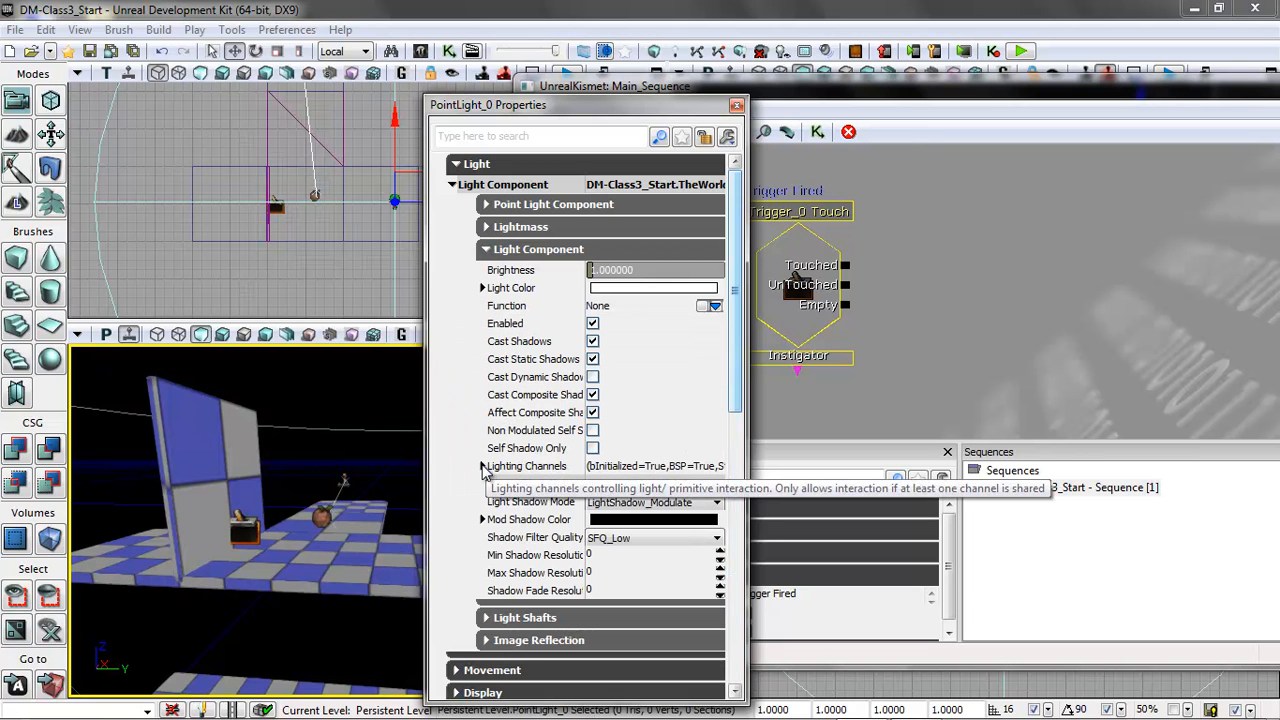
{"action": "left_click", "coordinate": [483, 466]}
{"action": "left_click", "coordinate": [594, 521]}
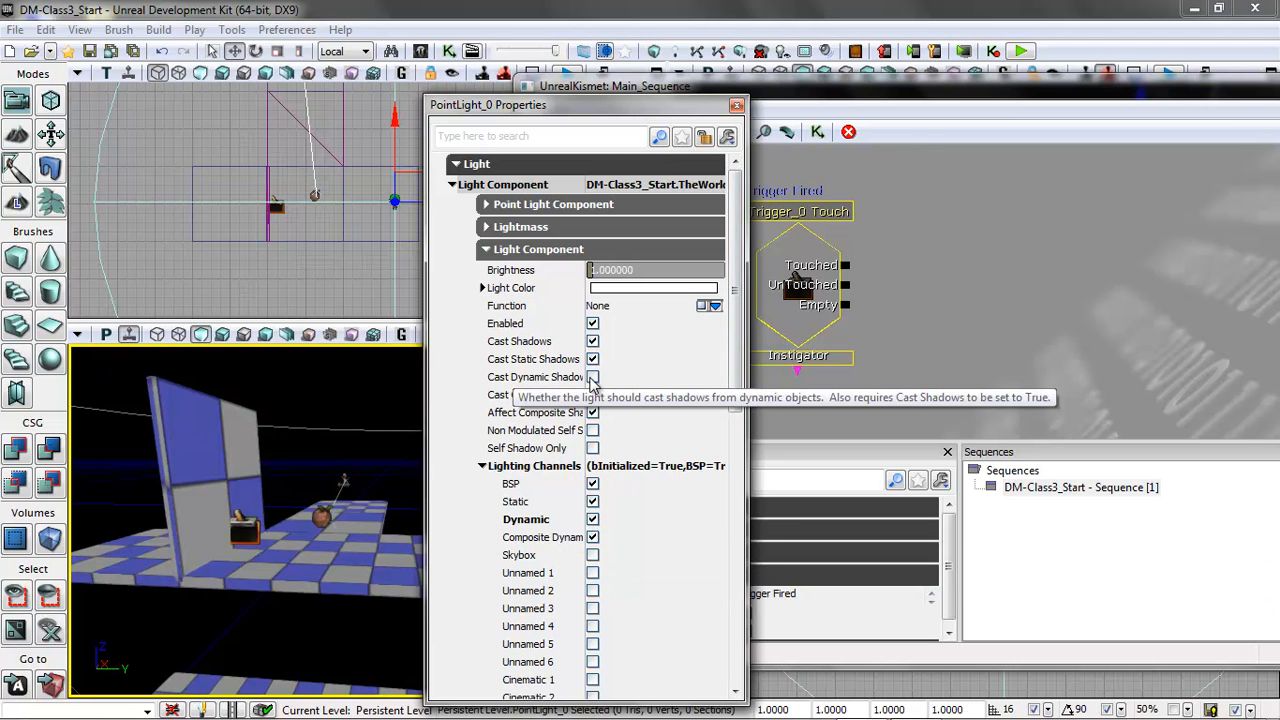
{"action": "left_click", "coordinate": [593, 378]}
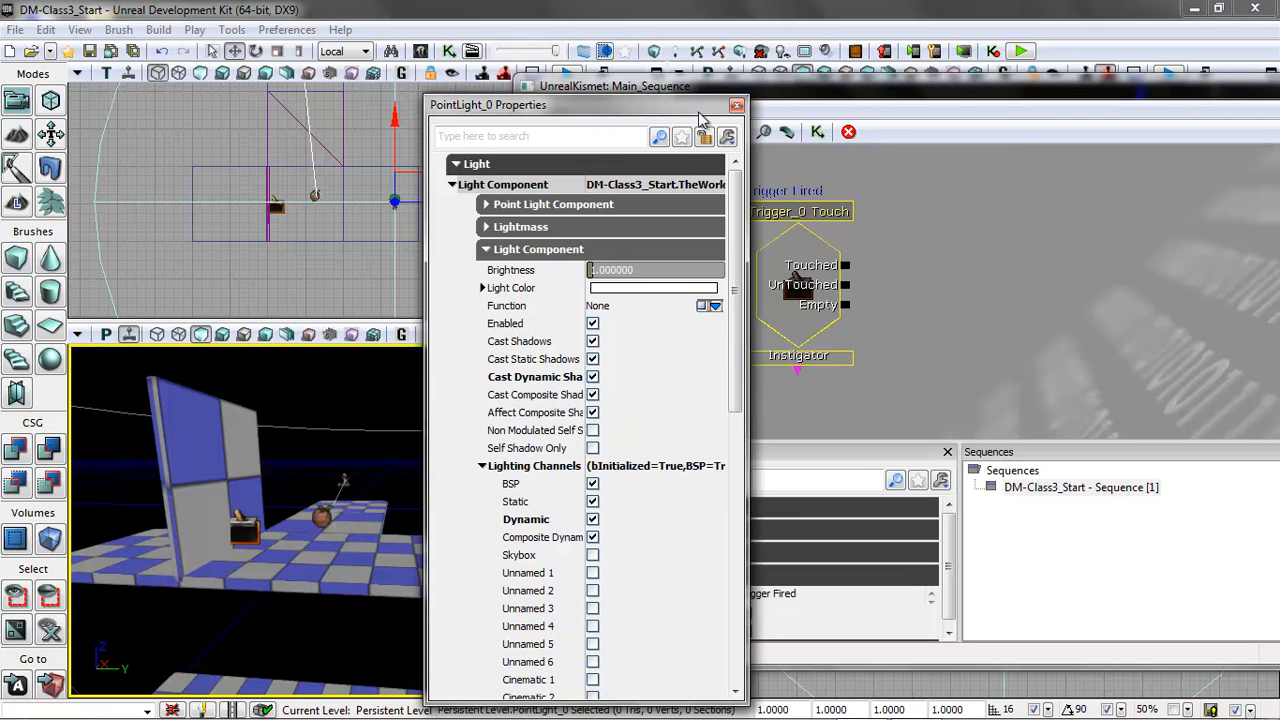
{"action": "left_click", "coordinate": [737, 106]}
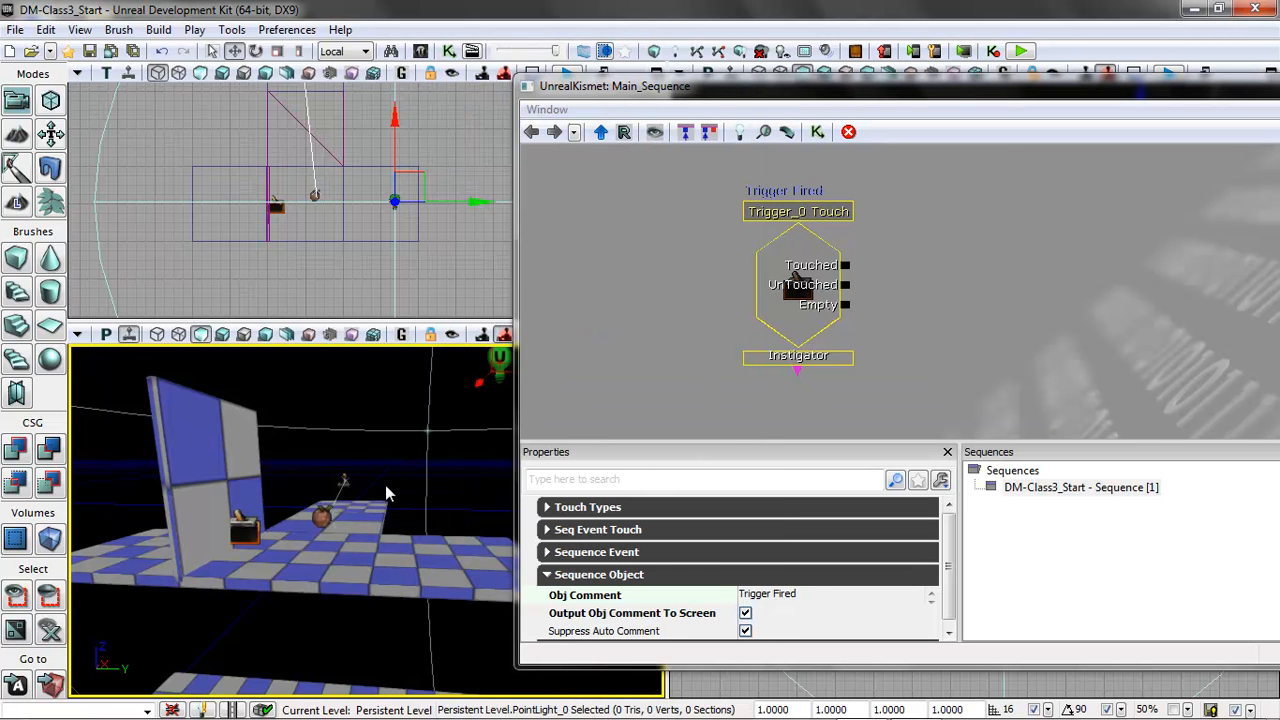
Rebuild everything in the level with Build All and dismiss the map check report.
{"action": "left_click_drag", "start_coordinate": [467, 404], "coordinate": [482, 352]}
{"action": "left_click_drag", "start_coordinate": [462, 495], "coordinate": [440, 573]}
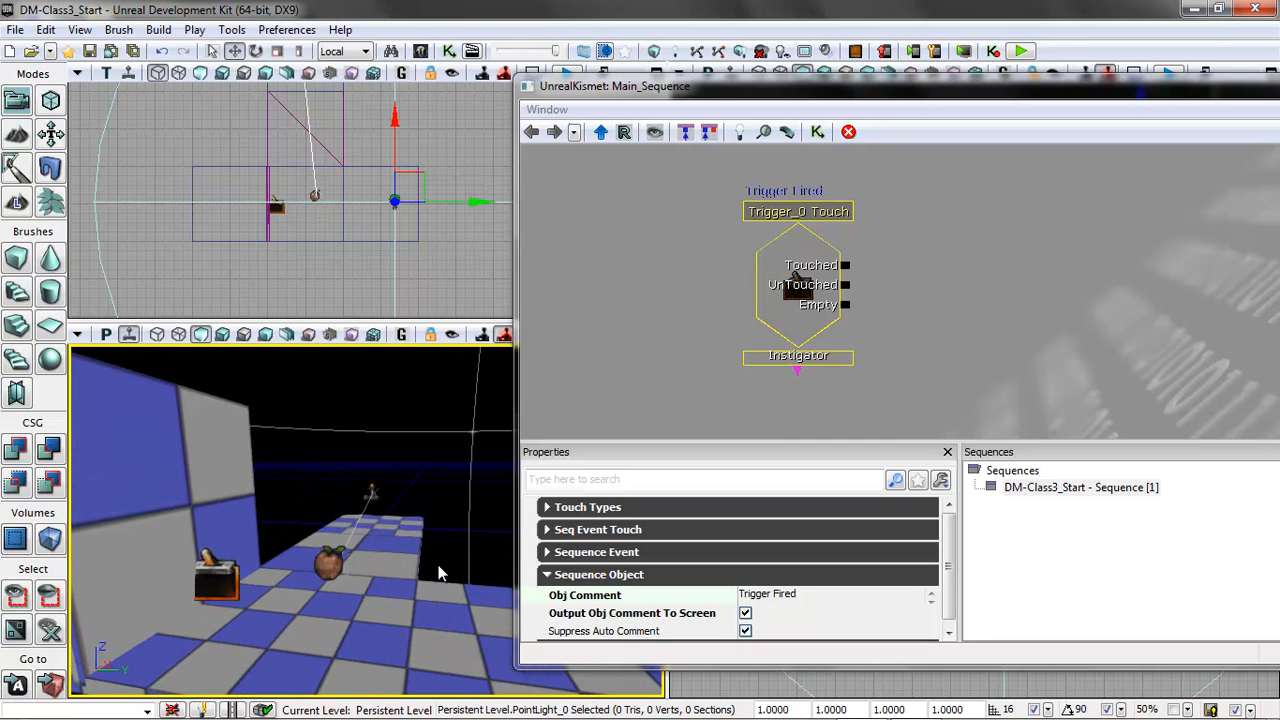
{"action": "left_click", "coordinate": [158, 29]}
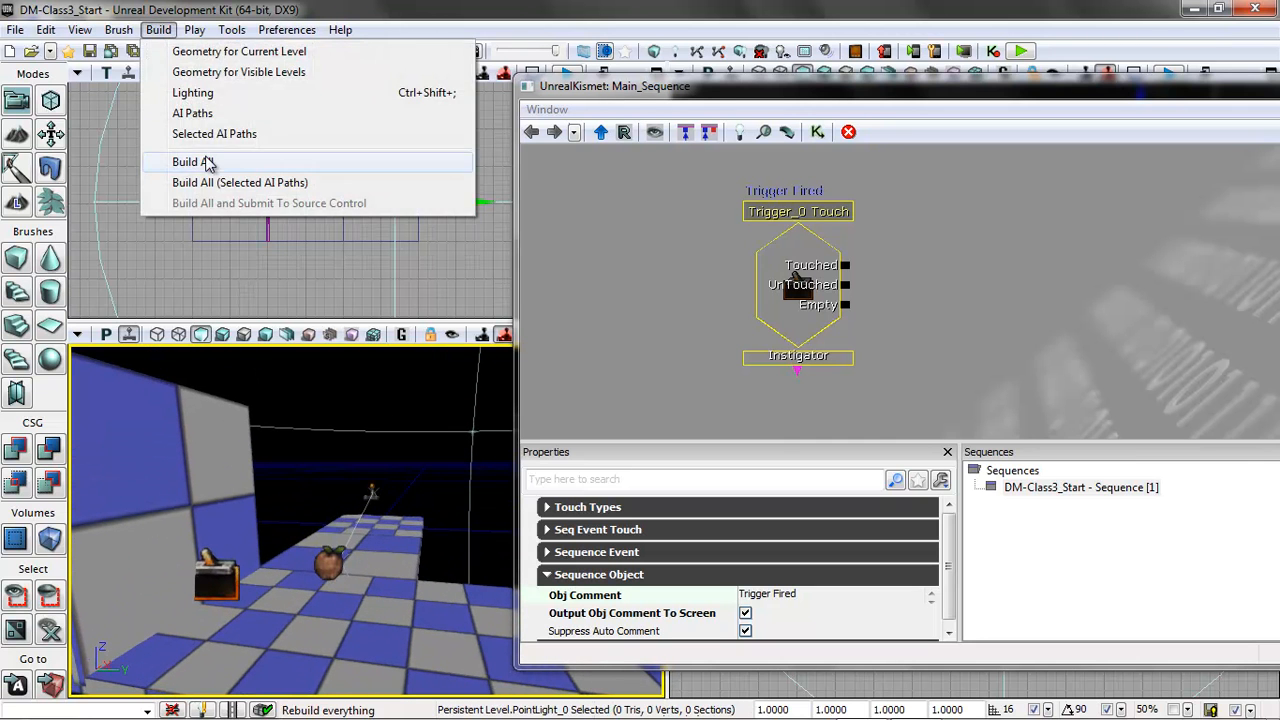
{"action": "left_click", "coordinate": [286, 163]}
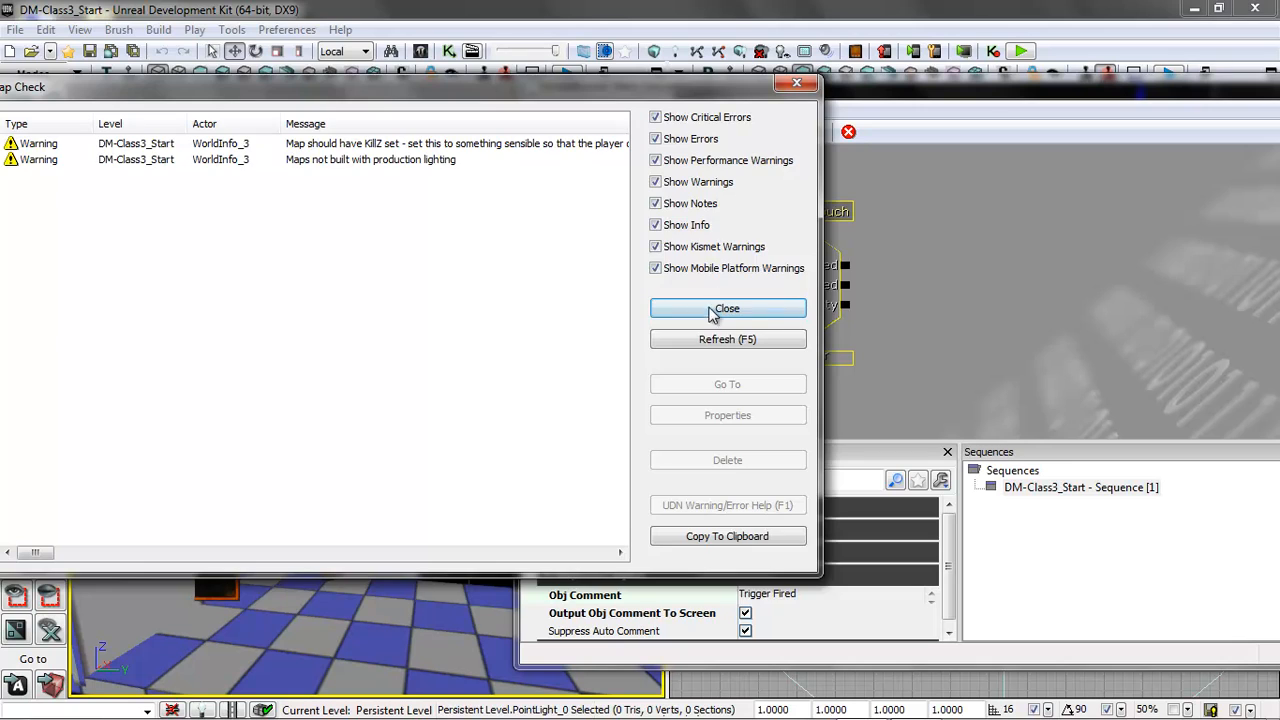
{"action": "left_click", "coordinate": [712, 314]}
Play the level from the wide platform and walk up to the upright panel to test the lighting and trigger.
{"action": "right_click", "coordinate": [493, 620]}
{"action": "left_click", "coordinate": [547, 587]}
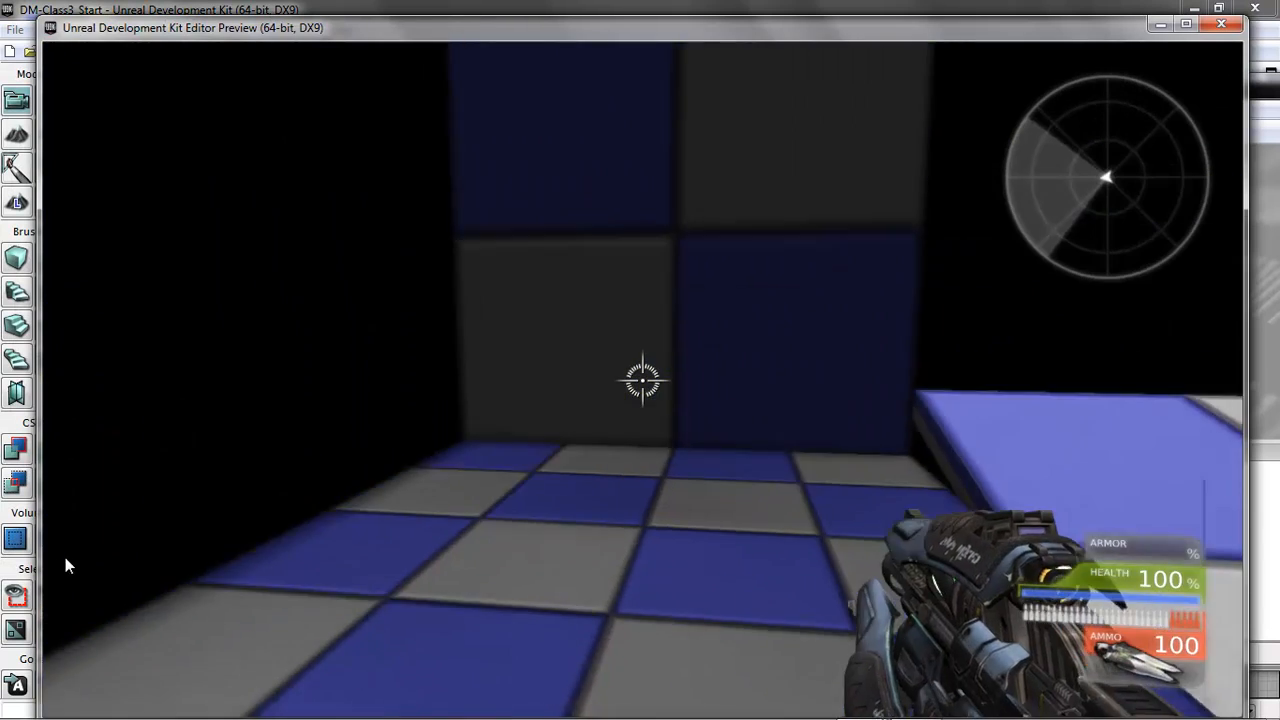
{"action": "key", "text": "w"}
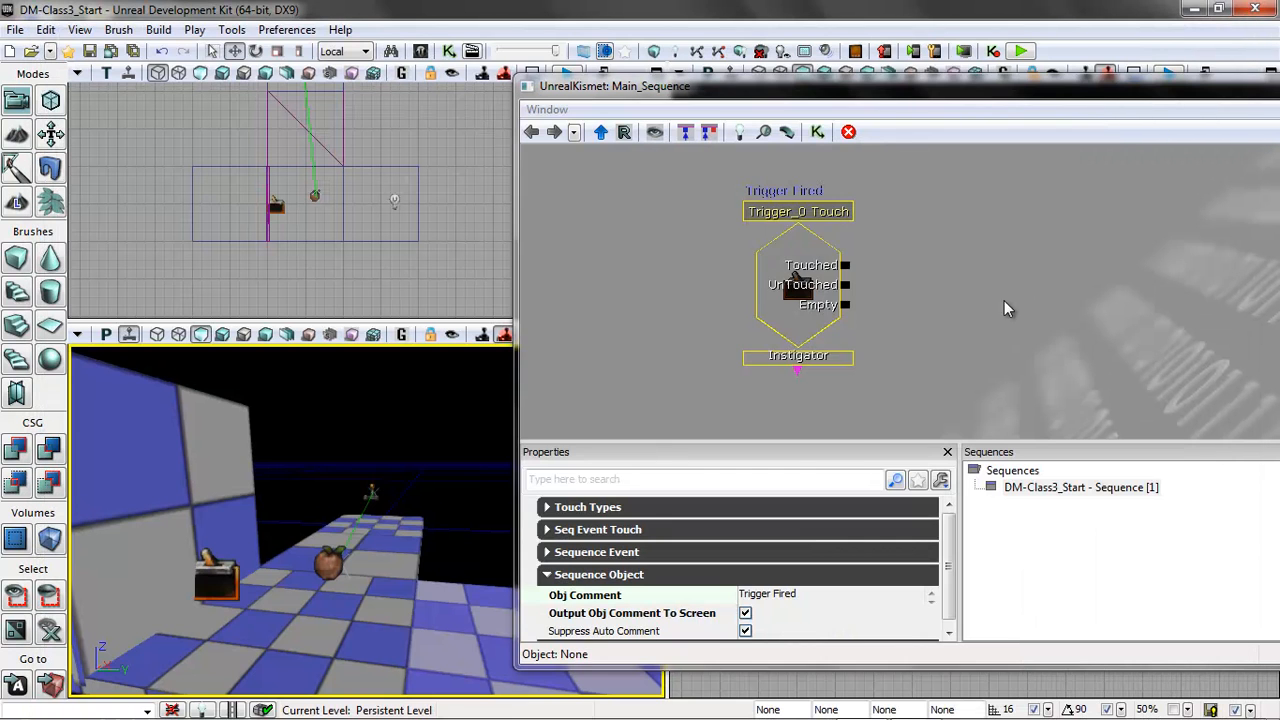
{"action": "left_click_drag", "start_coordinate": [1004, 300], "coordinate": [872, 286]}
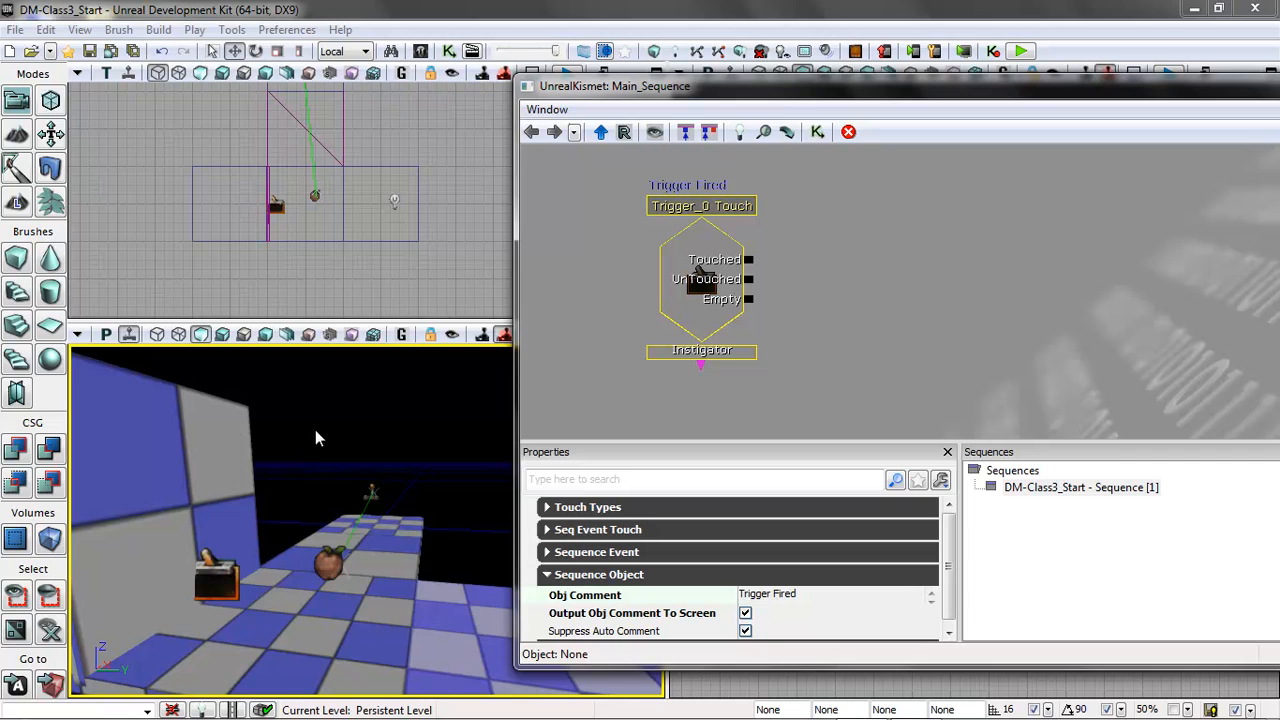
Select the upright panel in the perspective view and add a new Matinee beside the Touch event in Kismet.
{"action": "left_click_drag", "start_coordinate": [315, 438], "coordinate": [270, 460]}
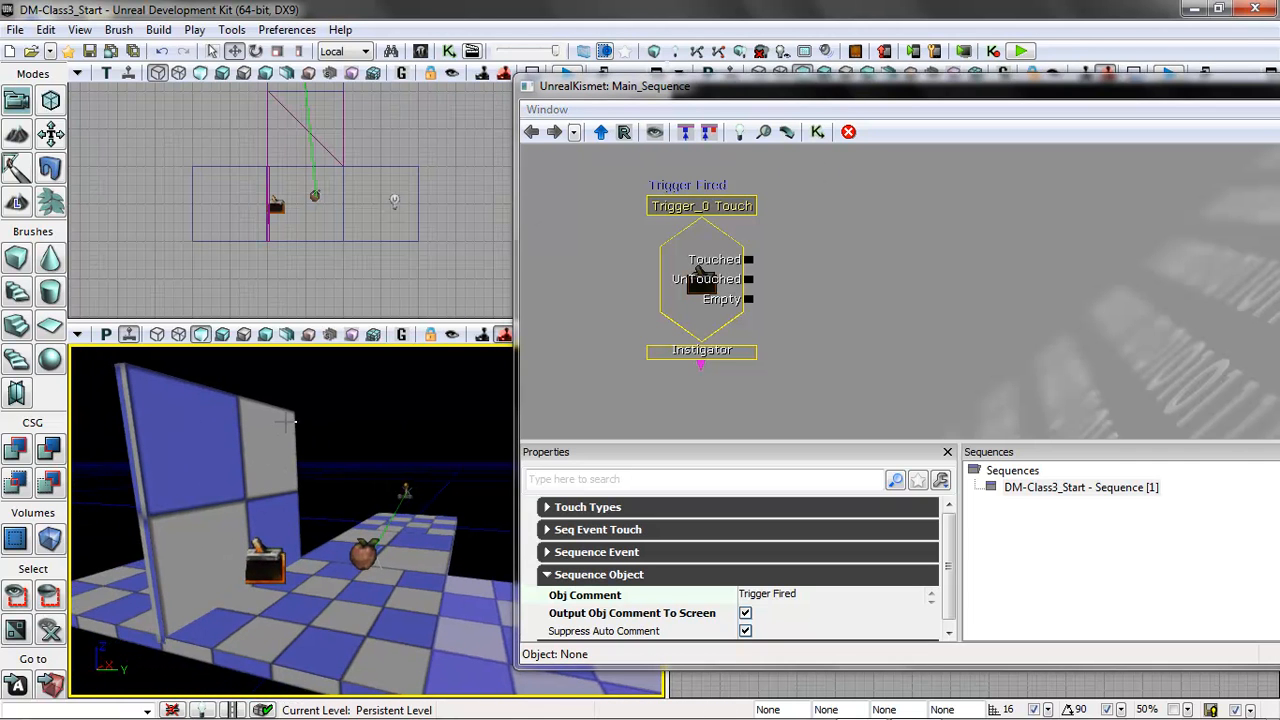
{"action": "left_click", "coordinate": [229, 427]}
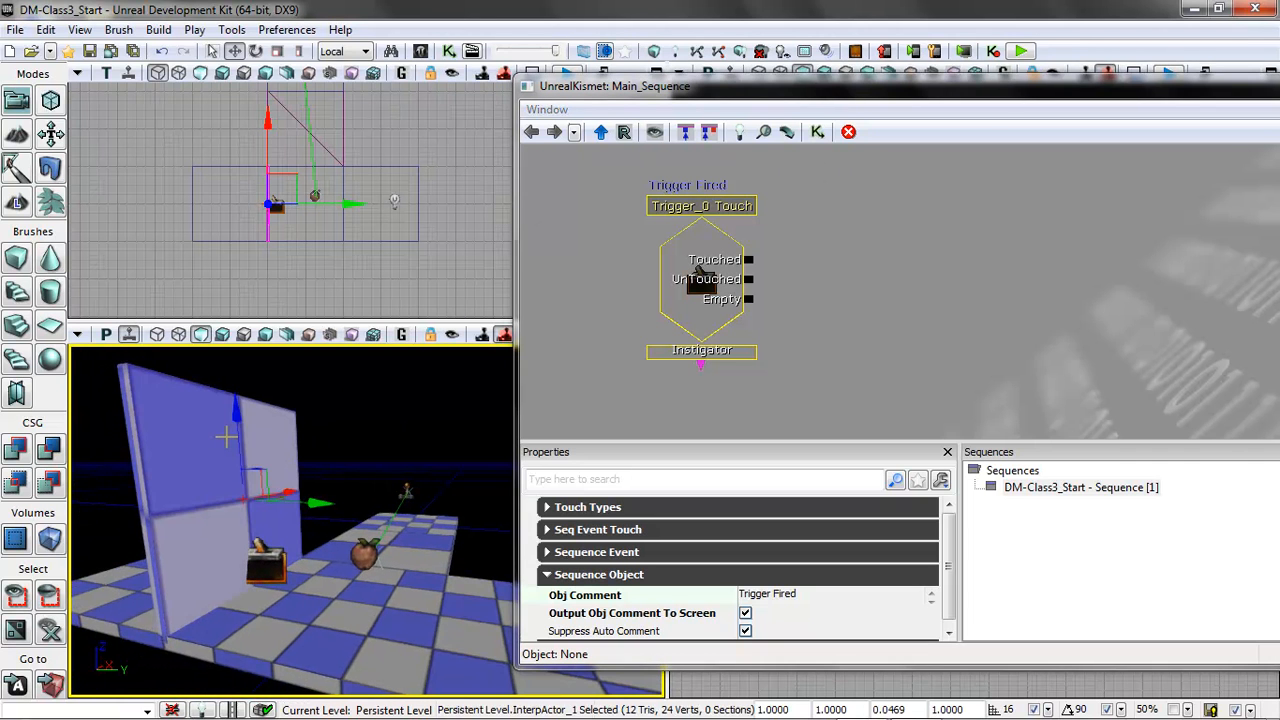
{"action": "right_click", "coordinate": [891, 232]}
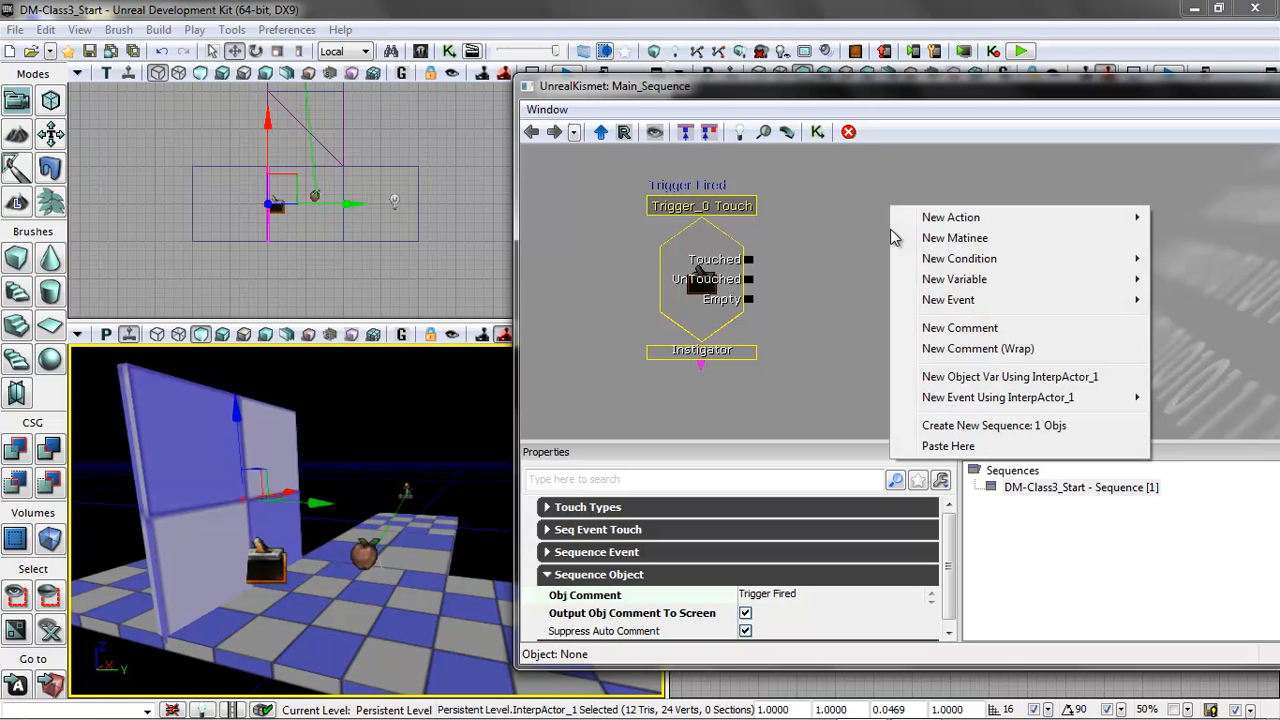
{"action": "left_click", "coordinate": [953, 238]}
{"action": "scroll", "coordinate": [1106, 312], "scroll_direction": "down", "scroll_amount": 2}
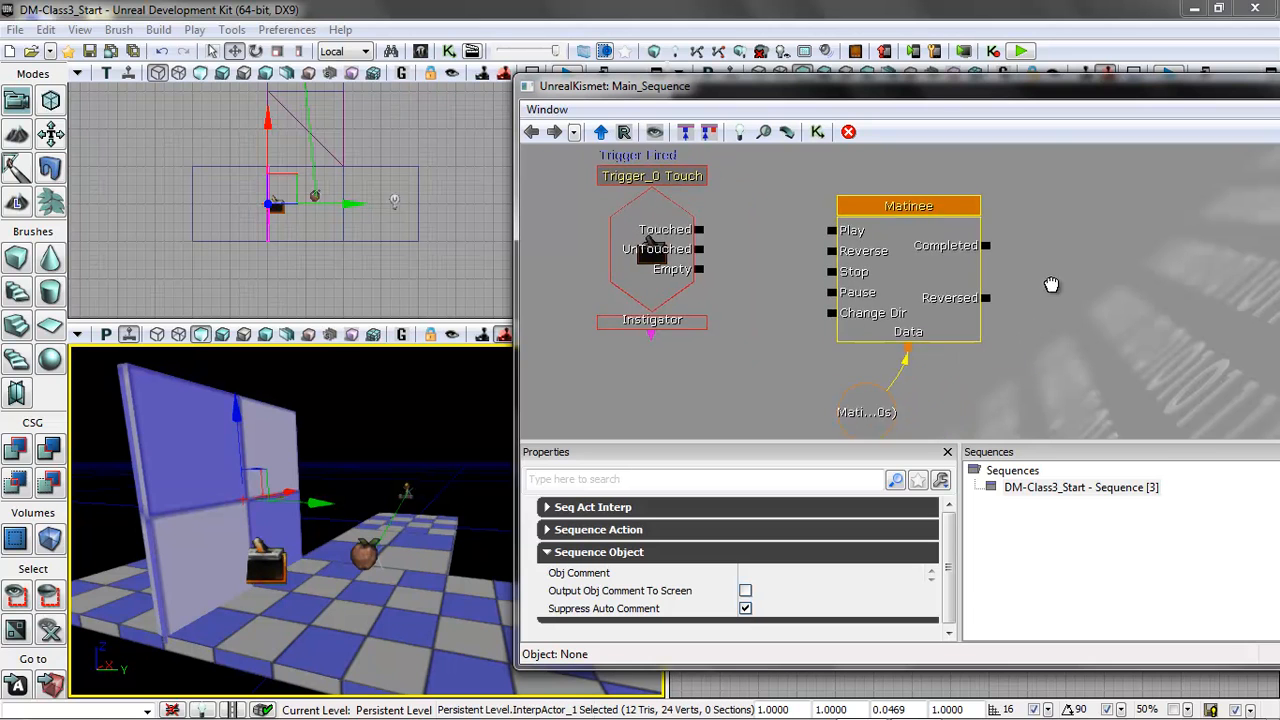
Connect the trigger event's Touched output to the Matinee's Play input.
{"action": "left_click_drag", "start_coordinate": [737, 236], "coordinate": [850, 237]}
{"action": "left_click", "coordinate": [767, 260]}
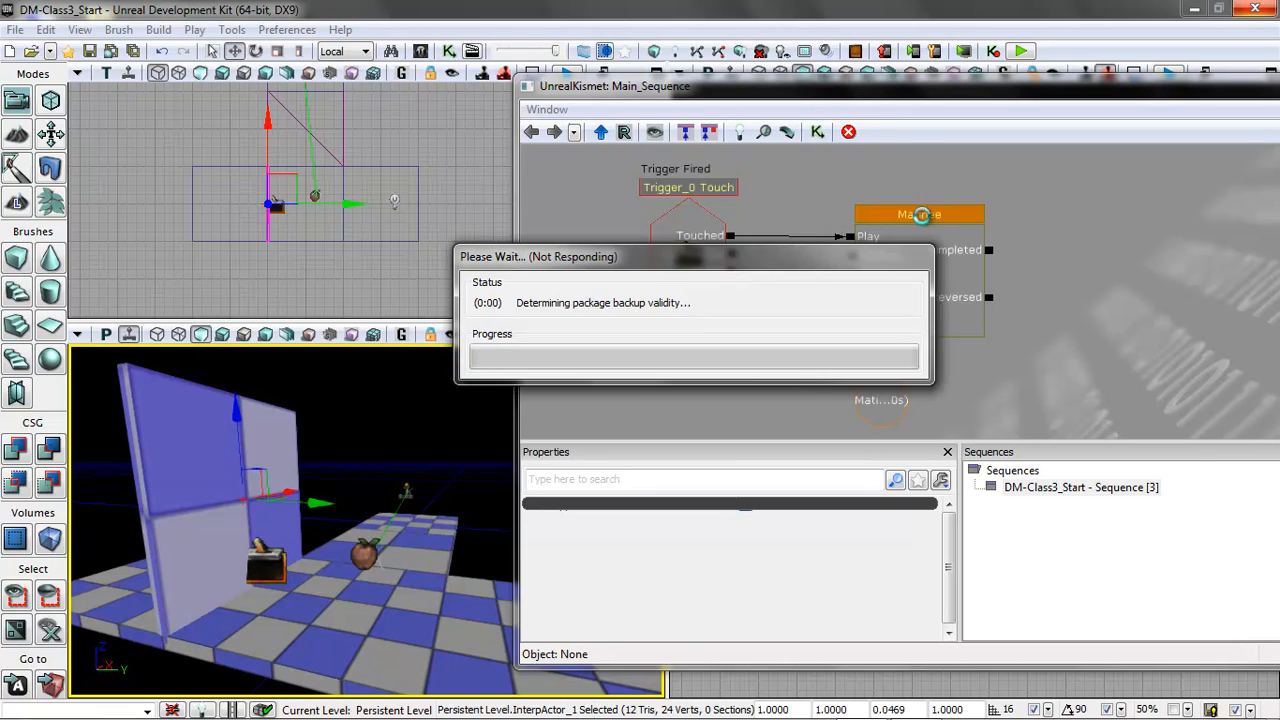
{"action": "left_click", "coordinate": [919, 214]}
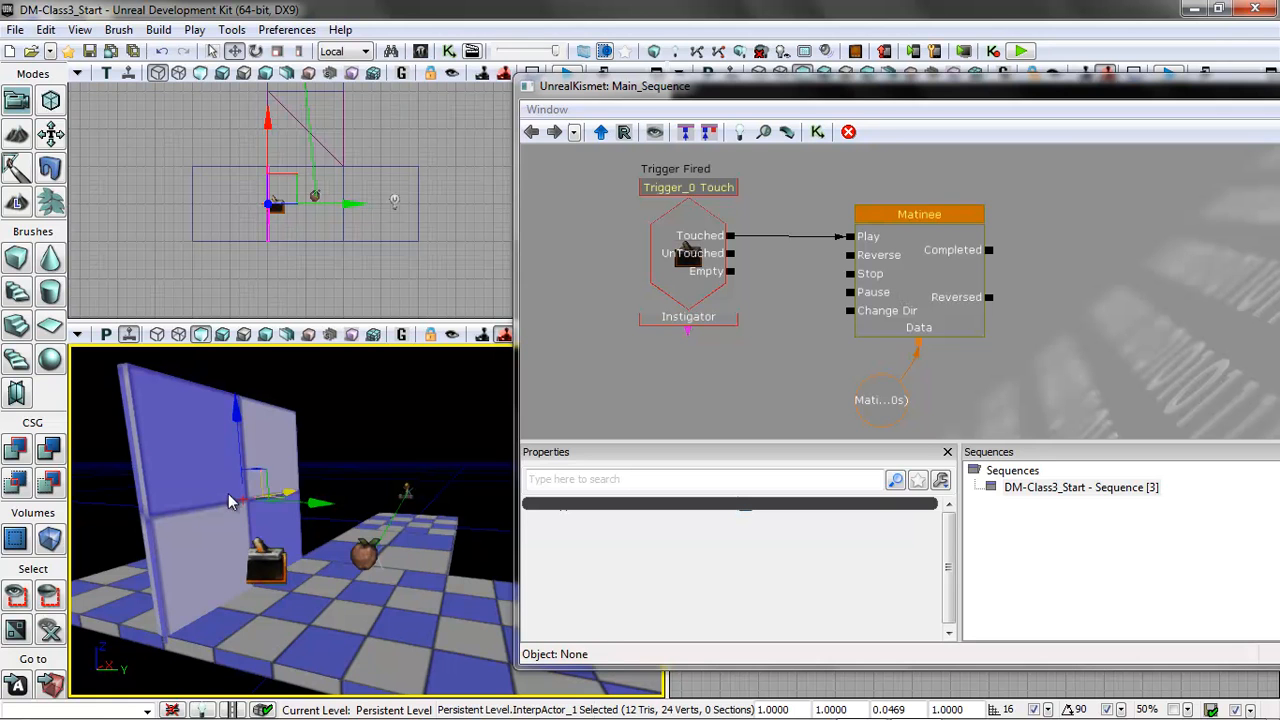
Open the Matinee for editing and add an empty group named DoorMover1 containing a Movement track.
{"action": "double_click", "coordinate": [931, 266]}
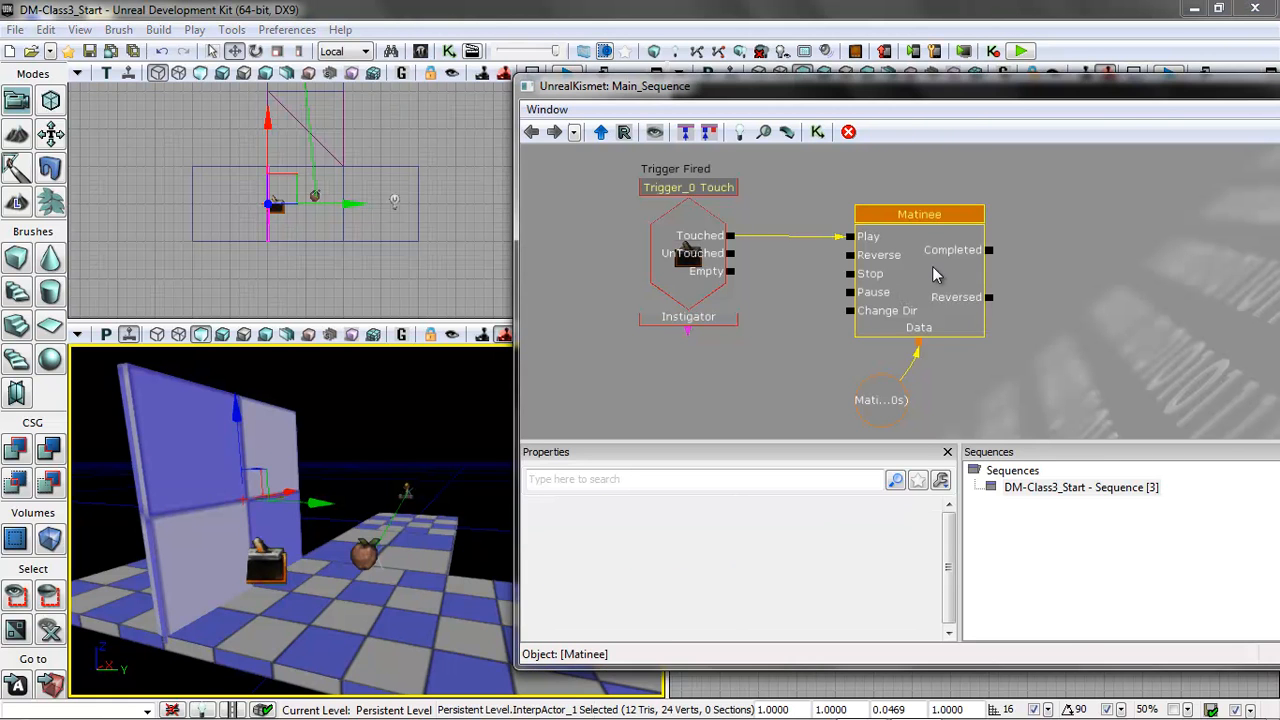
{"action": "left_click_drag", "start_coordinate": [549, 158], "coordinate": [756, 87]}
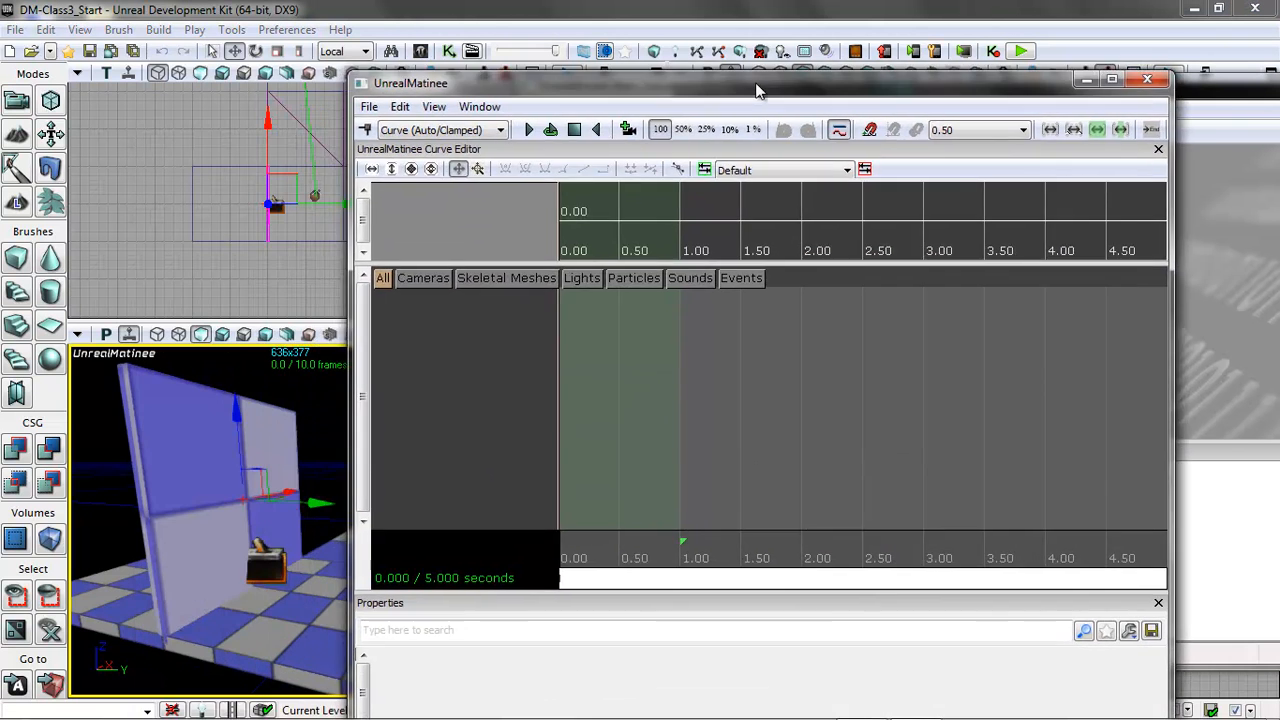
{"action": "right_click", "coordinate": [441, 341]}
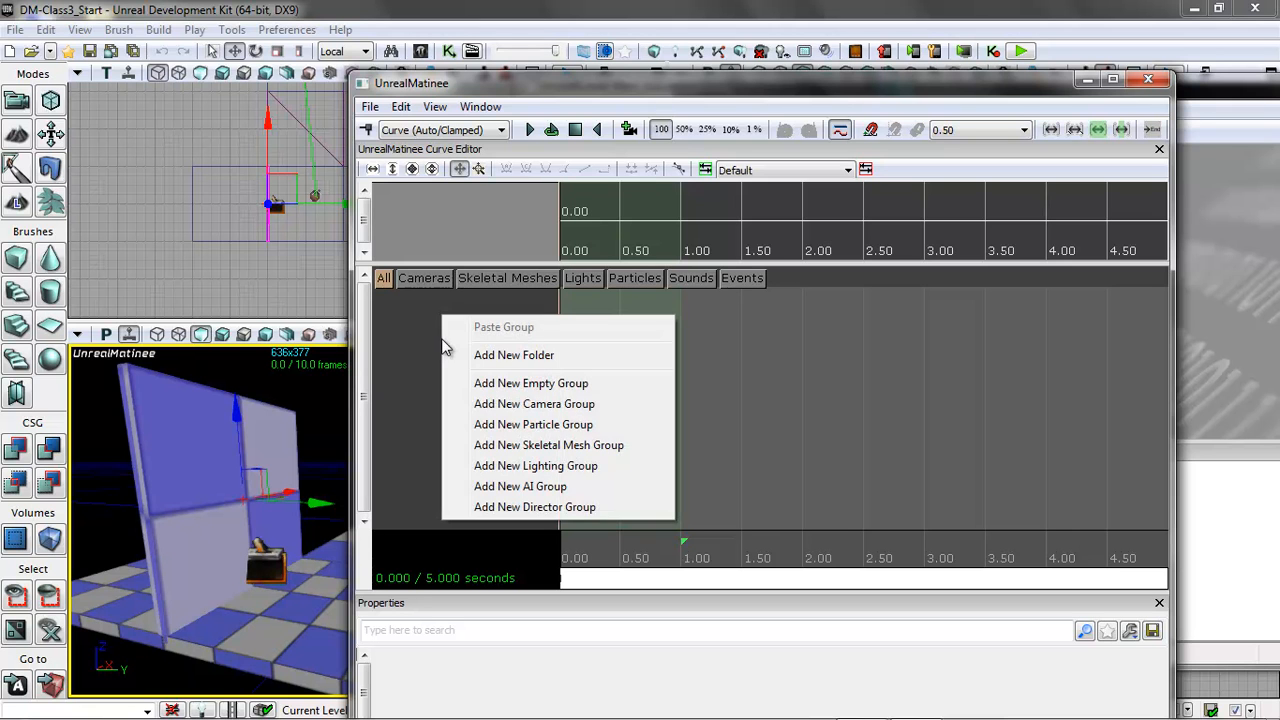
{"action": "left_click", "coordinate": [500, 390]}
{"action": "type", "text": "DoorMov"}
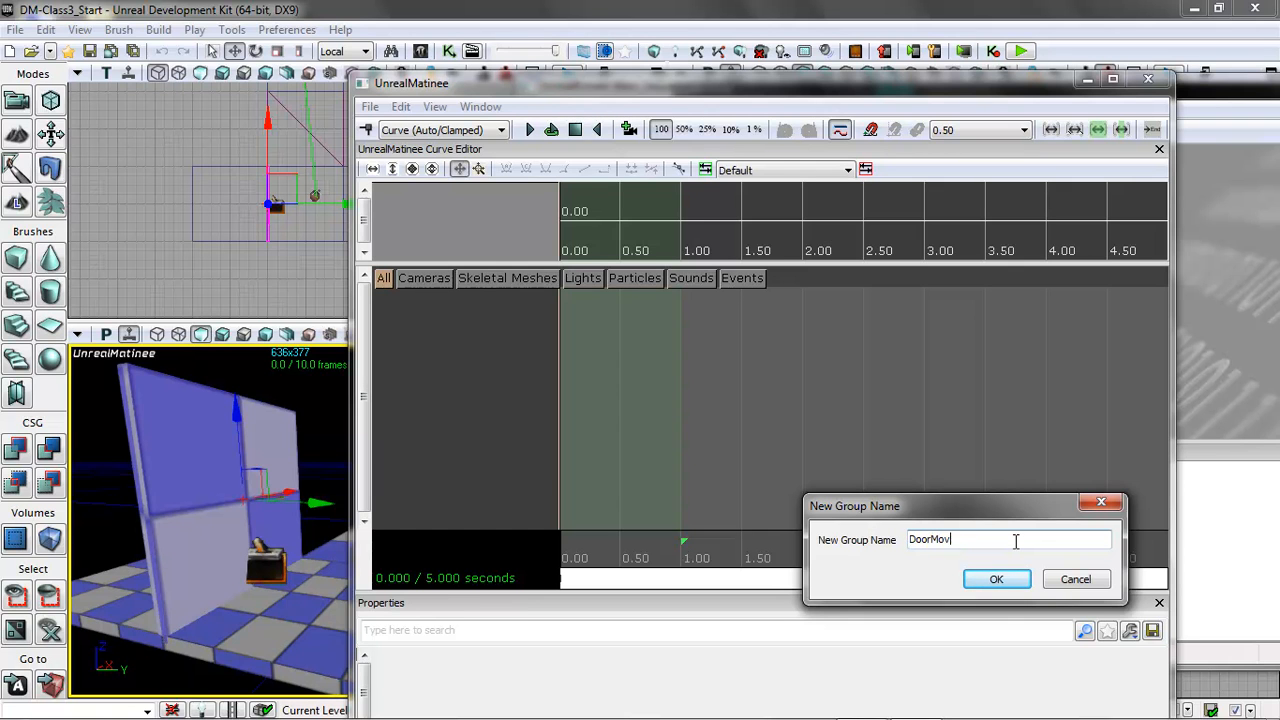
{"action": "type", "text": "er1"}
{"action": "left_click", "coordinate": [990, 581]}
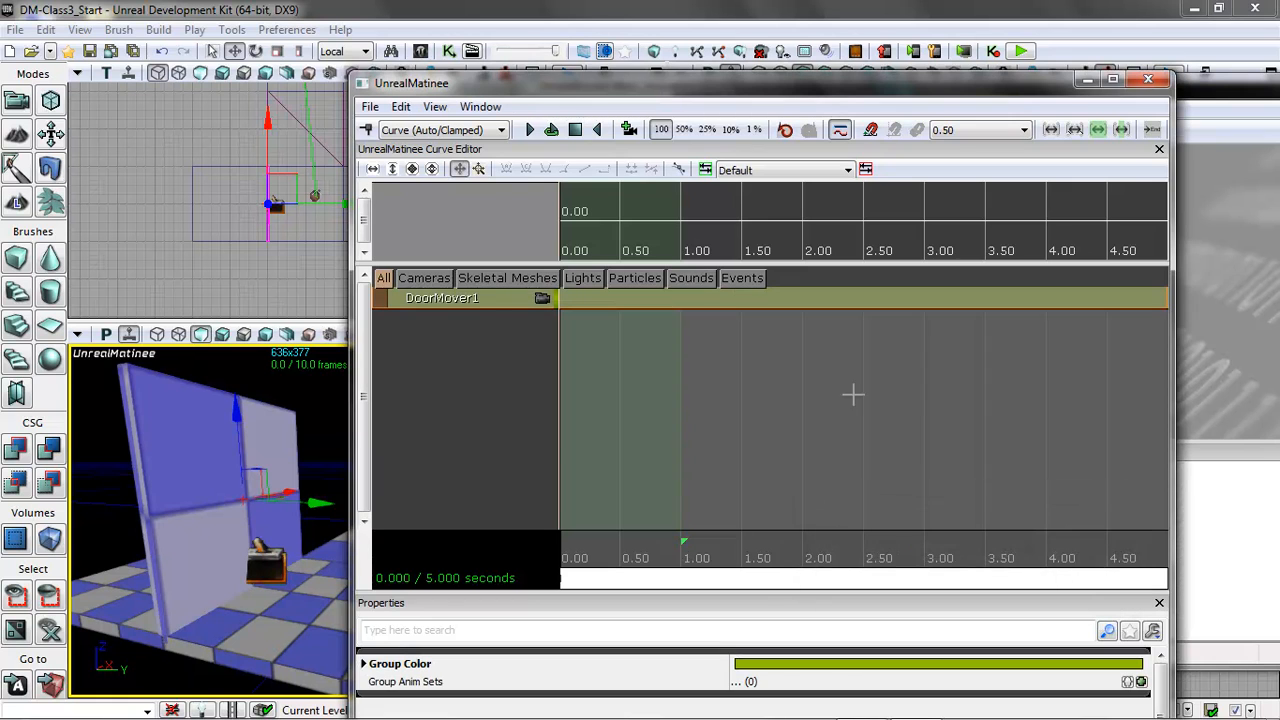
{"action": "right_click", "coordinate": [484, 306]}
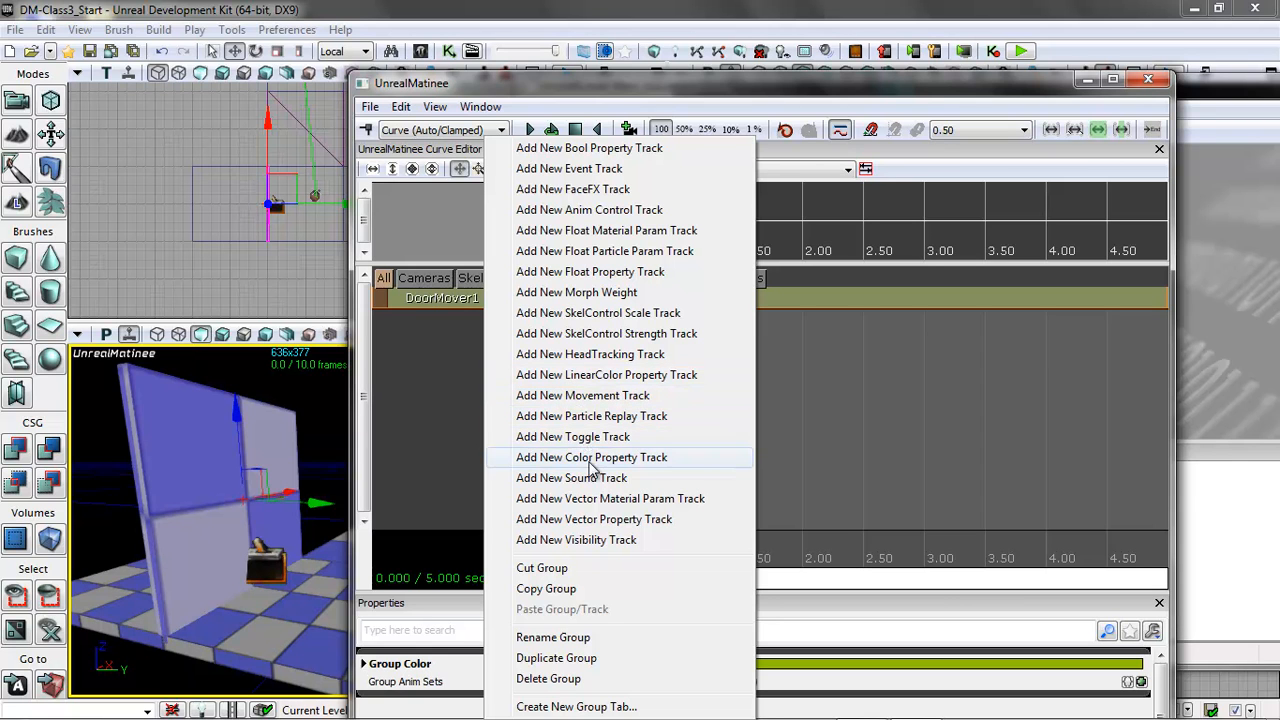
{"action": "left_click", "coordinate": [585, 396]}
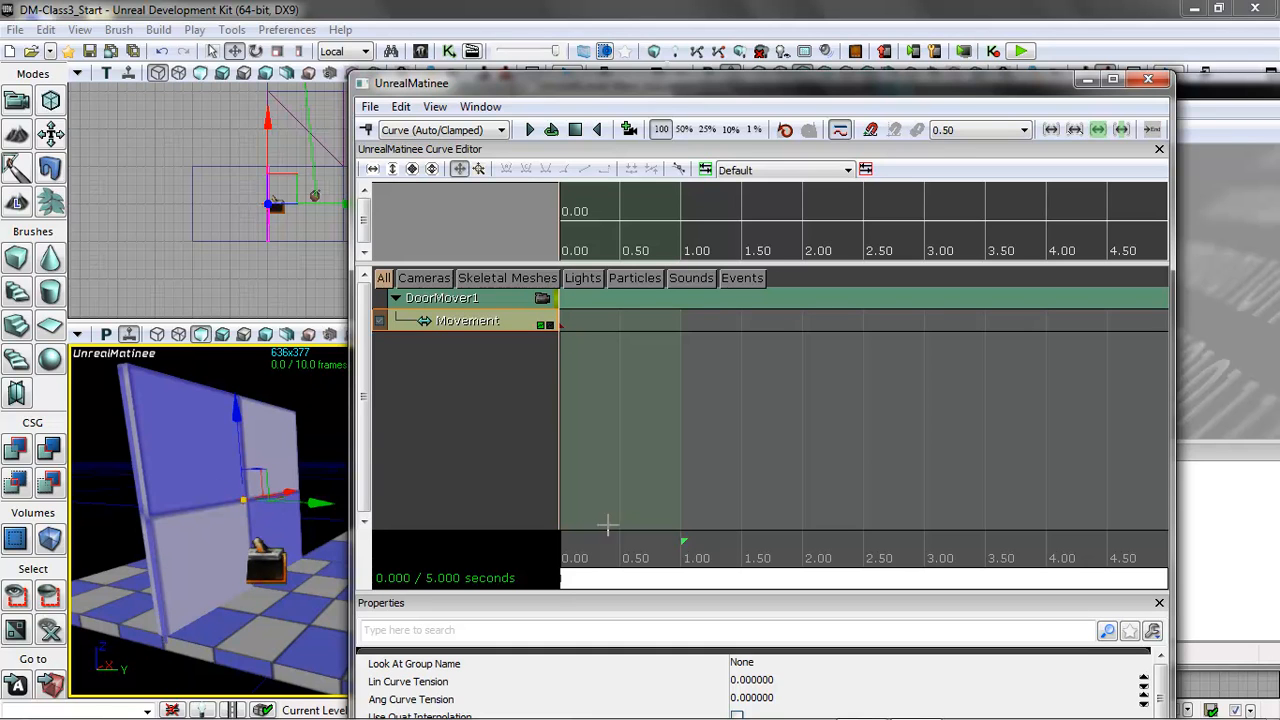
Add a Movement key at about 1 second with the panel raised high above the platform, and preview the motion from the start.
{"action": "left_click_drag", "start_coordinate": [561, 567], "coordinate": [686, 575]}
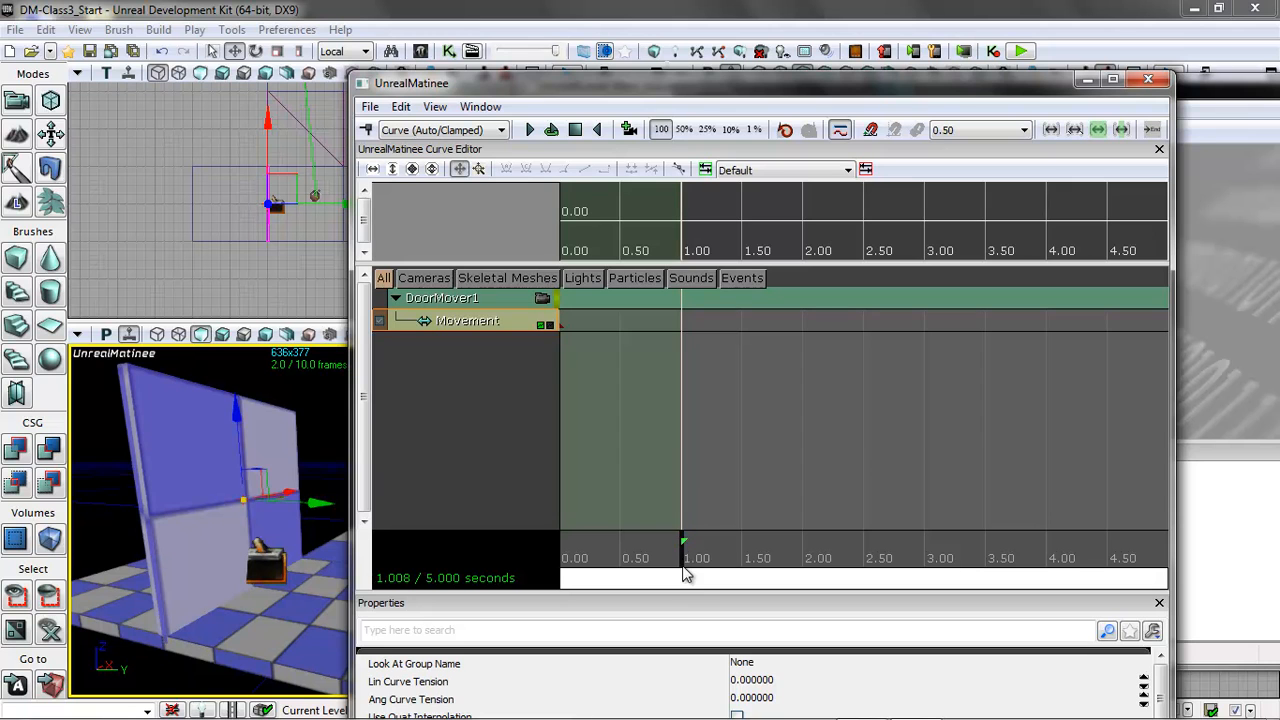
{"action": "left_click_drag", "start_coordinate": [239, 412], "coordinate": [230, 137]}
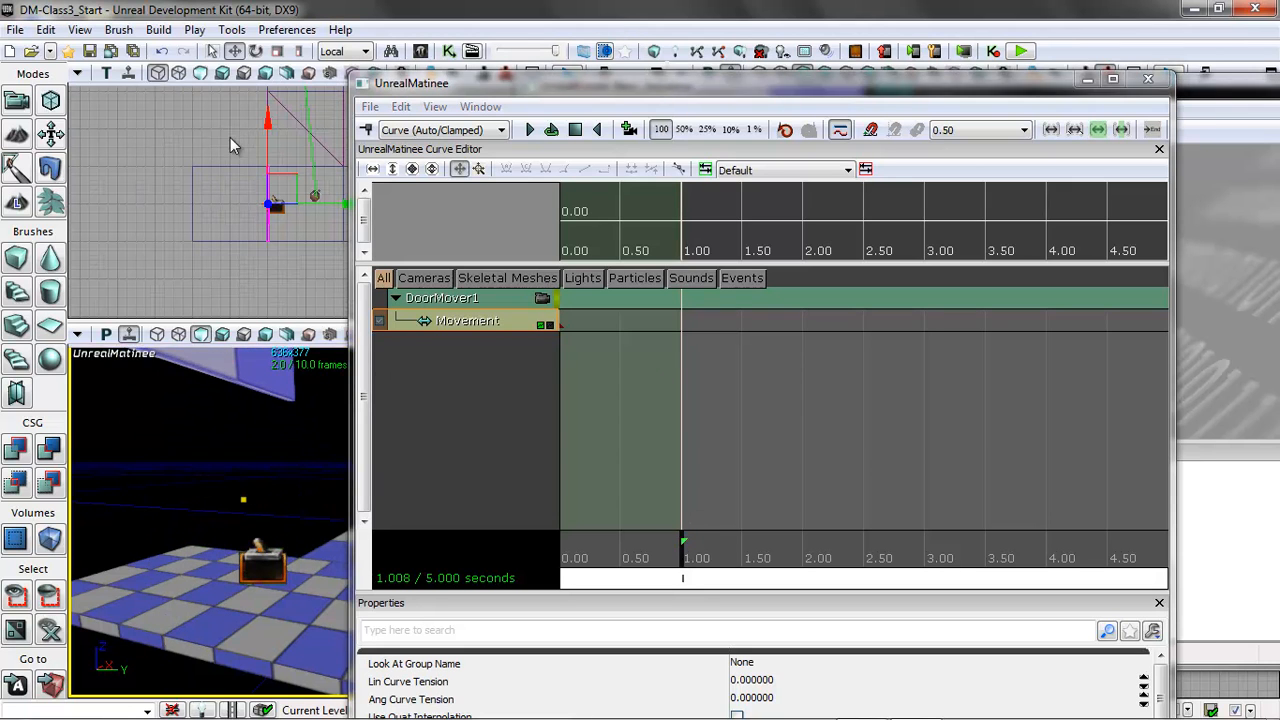
{"action": "left_click", "coordinate": [367, 130]}
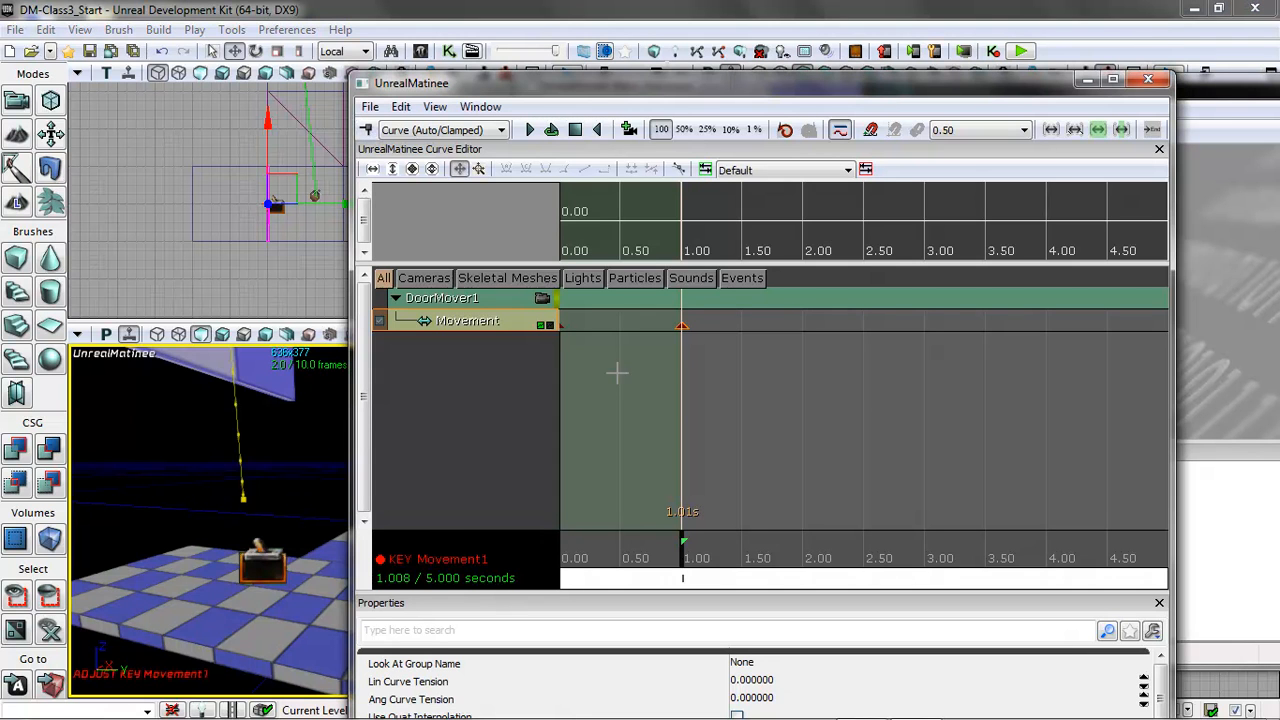
{"action": "left_click_drag", "start_coordinate": [684, 565], "coordinate": [545, 584]}
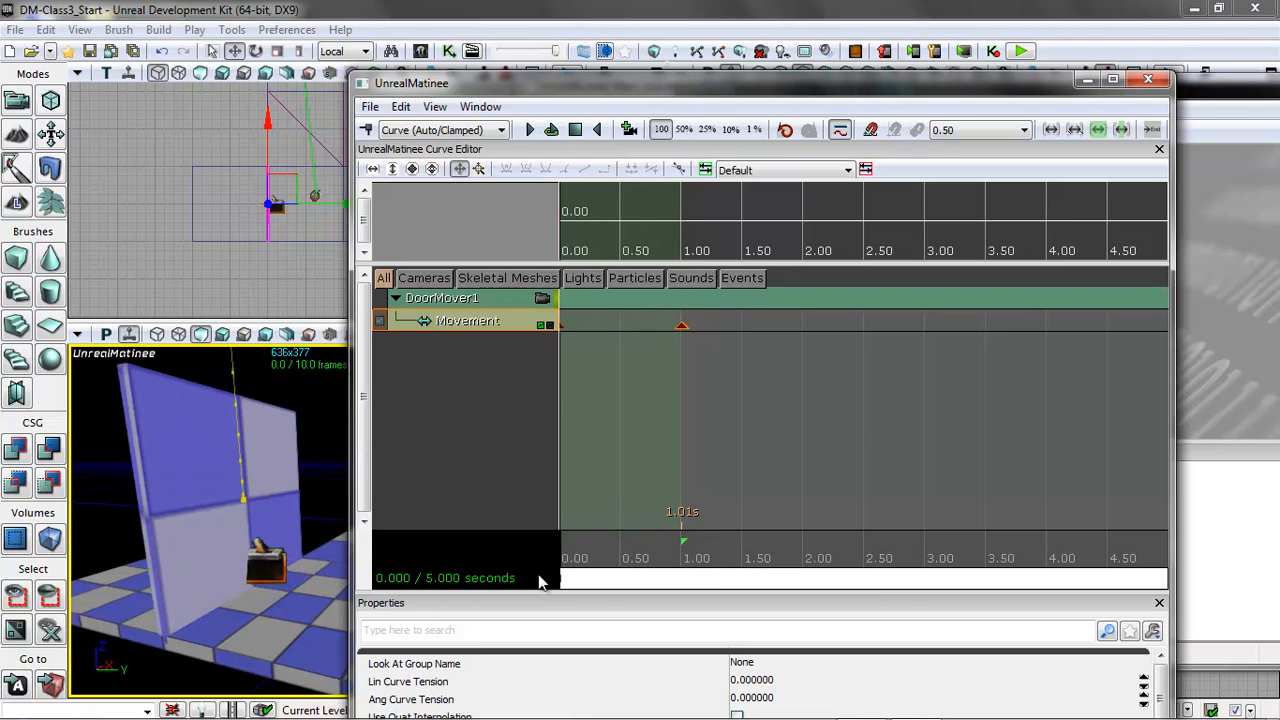
{"action": "left_click", "coordinate": [551, 131]}
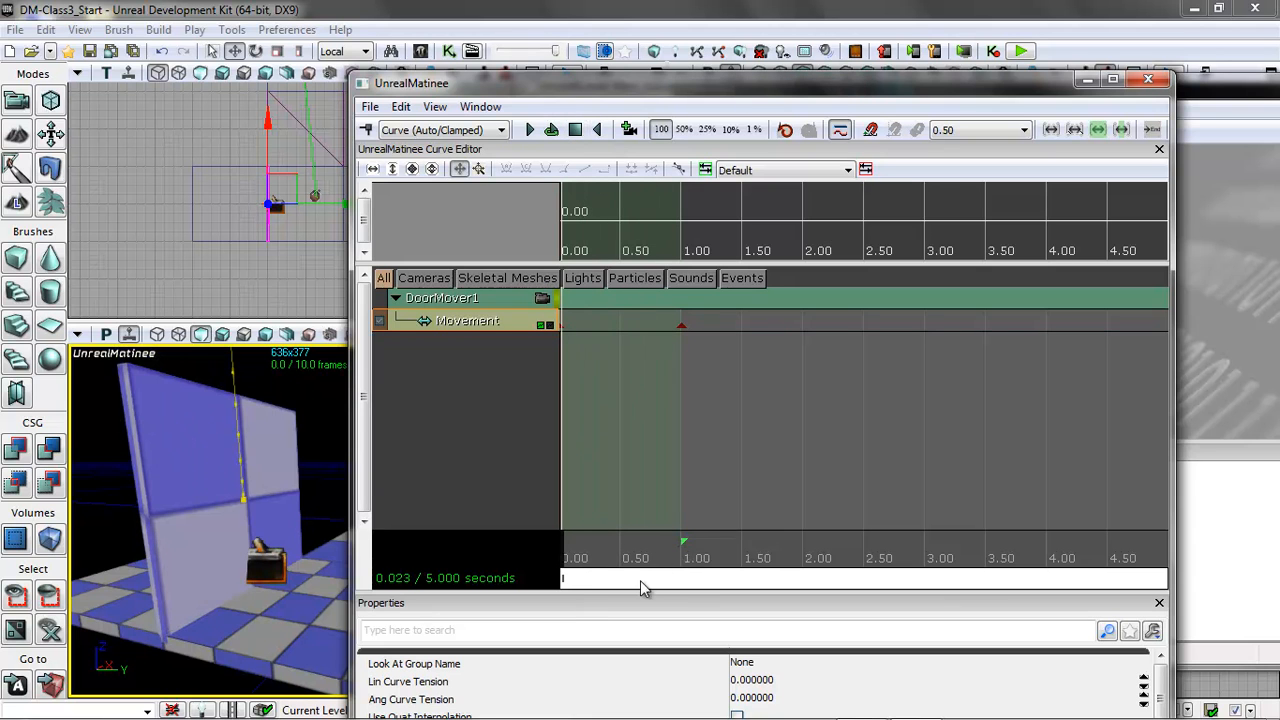
Shorten the Matinee sequence to end at about 1 second, at the last key, and loop the playback.
{"action": "scroll", "coordinate": [810, 424], "scroll_direction": "down", "scroll_amount": 2}
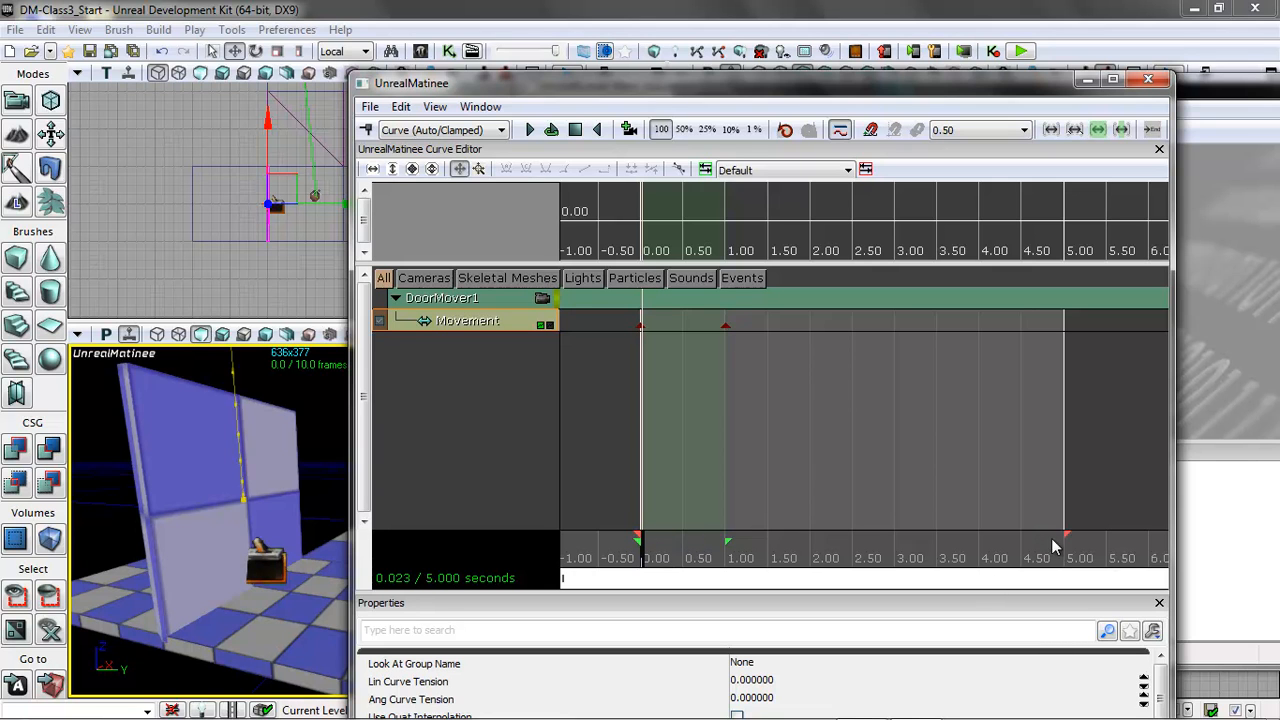
{"action": "mouse_move", "coordinate": [1065, 535]}
{"action": "left_mouse_down"}
{"action": "mouse_move", "coordinate": [766, 540]}
{"action": "mouse_move", "coordinate": [728, 546]}
{"action": "mouse_move", "coordinate": [822, 546]}
{"action": "mouse_move", "coordinate": [727, 557]}
{"action": "left_mouse_up"}
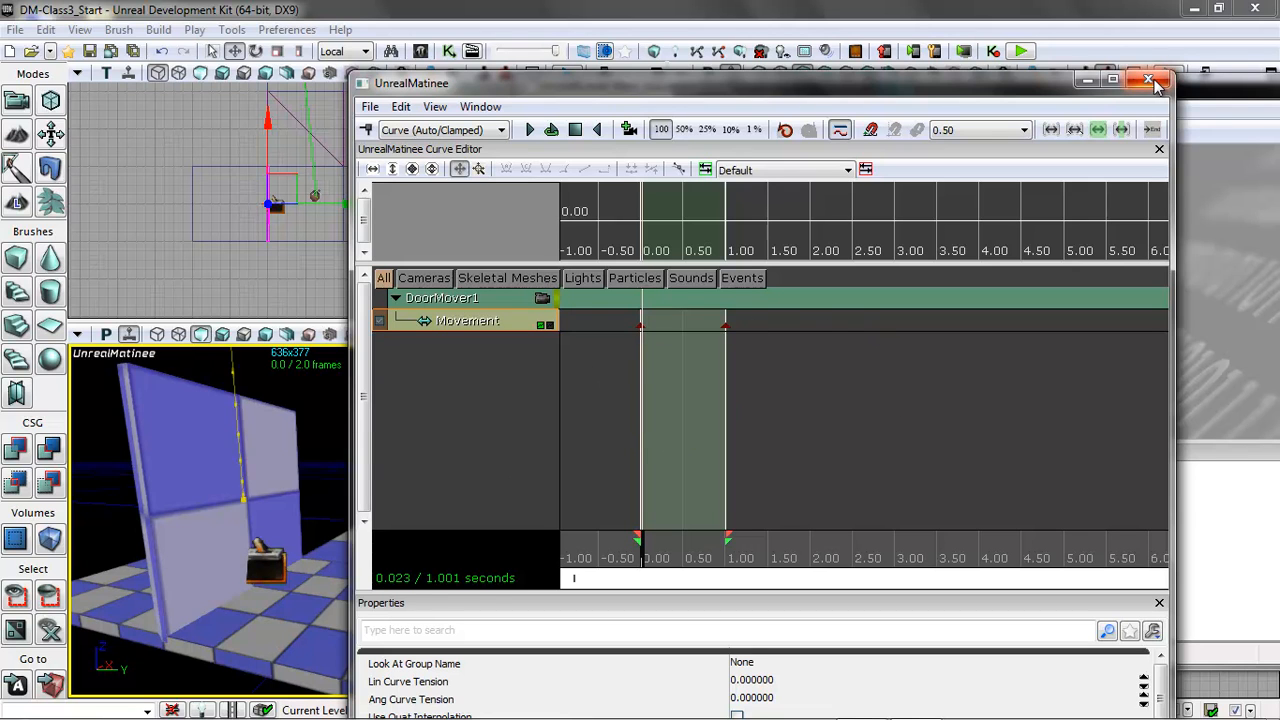
{"action": "left_click", "coordinate": [552, 131]}
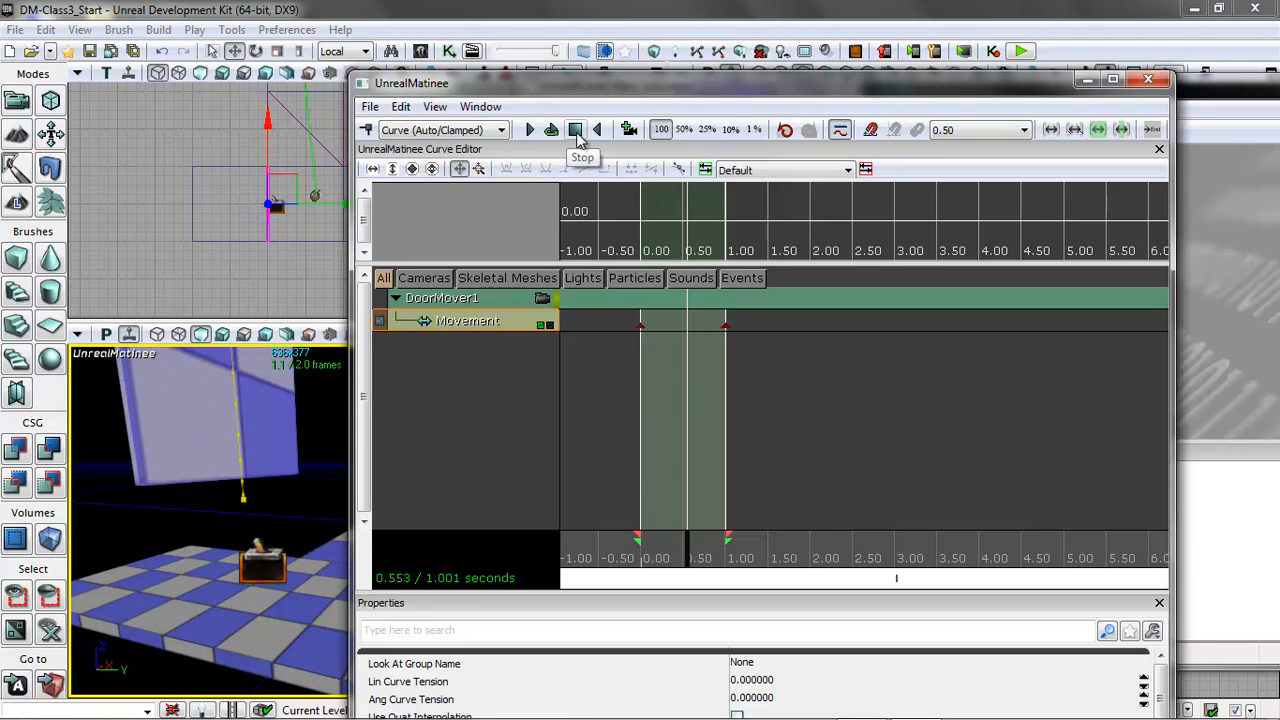
Close the Matinee editor and play-test the level from the platform, walking into the trigger to raise the door.
{"action": "left_click", "coordinate": [1148, 80]}
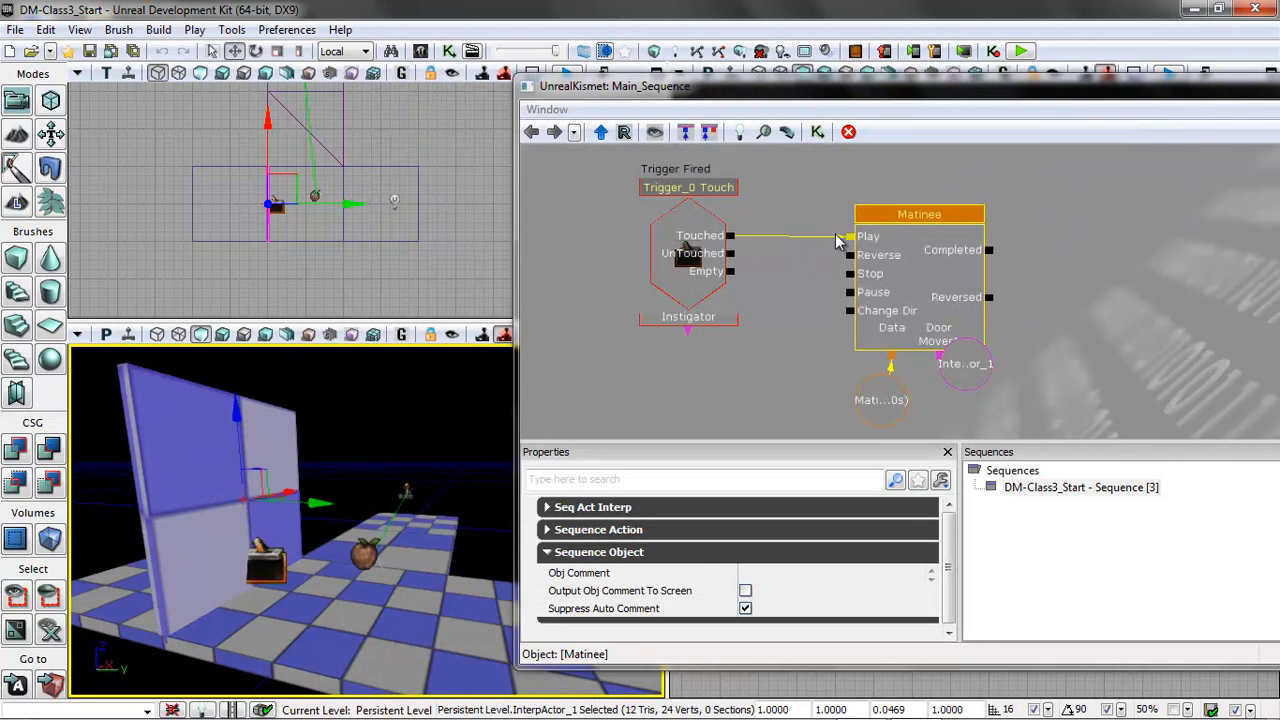
{"action": "right_click", "coordinate": [492, 614]}
{"action": "left_click", "coordinate": [556, 581]}
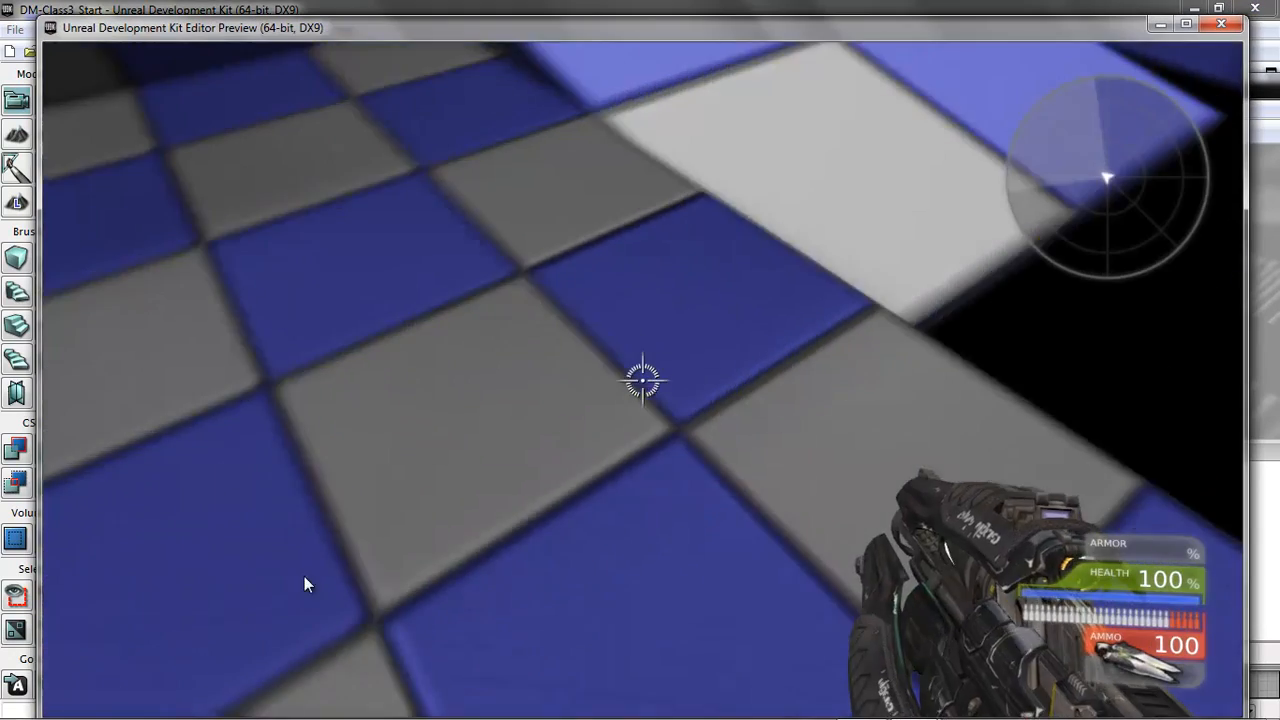
{"action": "key", "text": "w"}
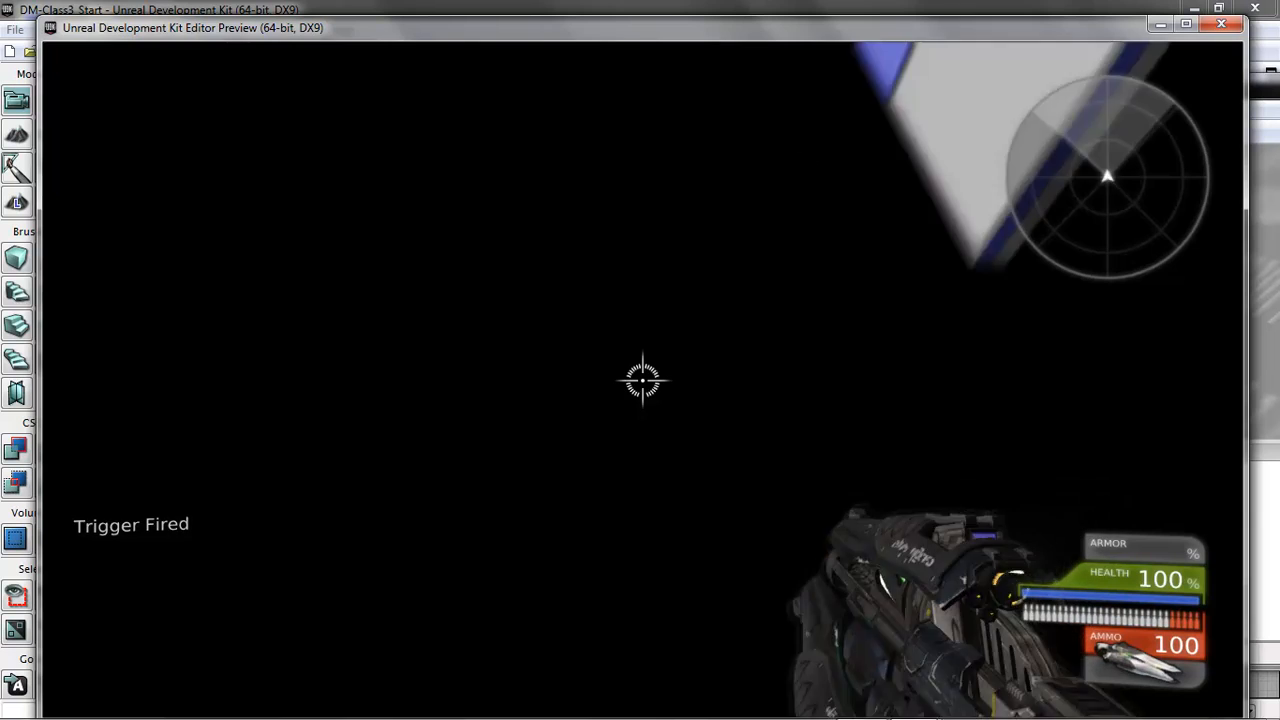
{"action": "key", "text": "w"}
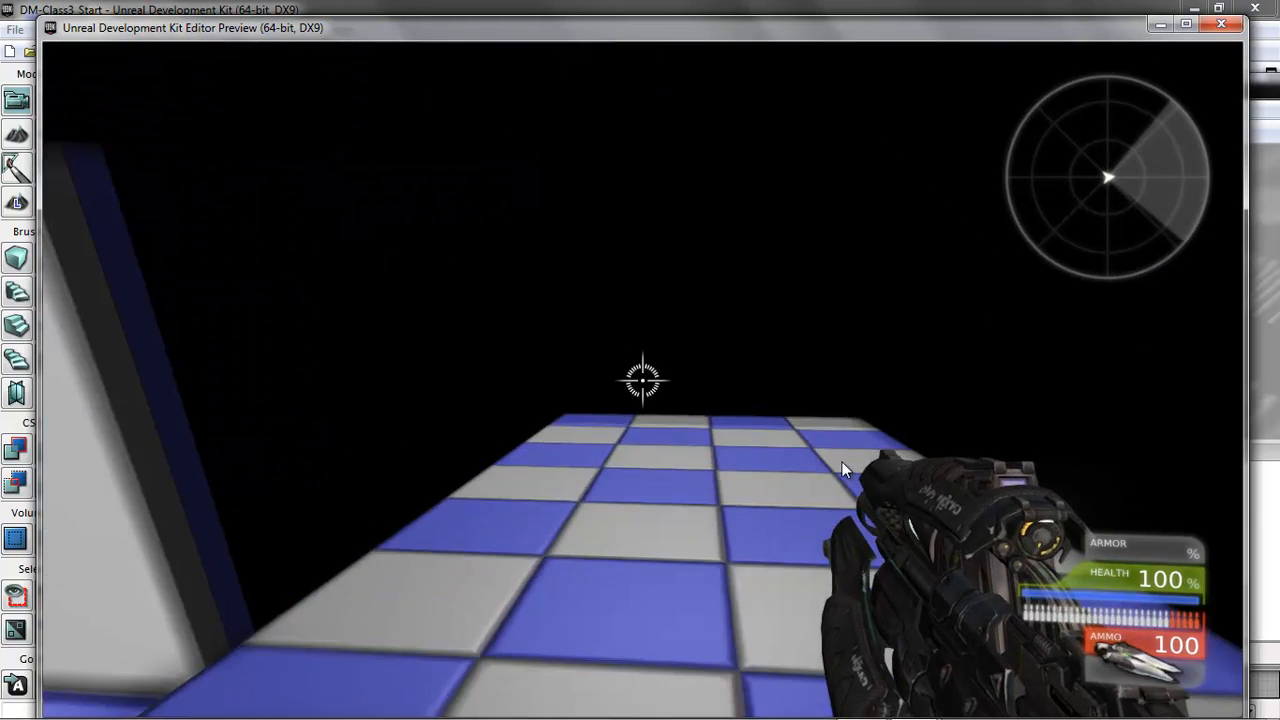
{"action": "key", "text": "Escape"}
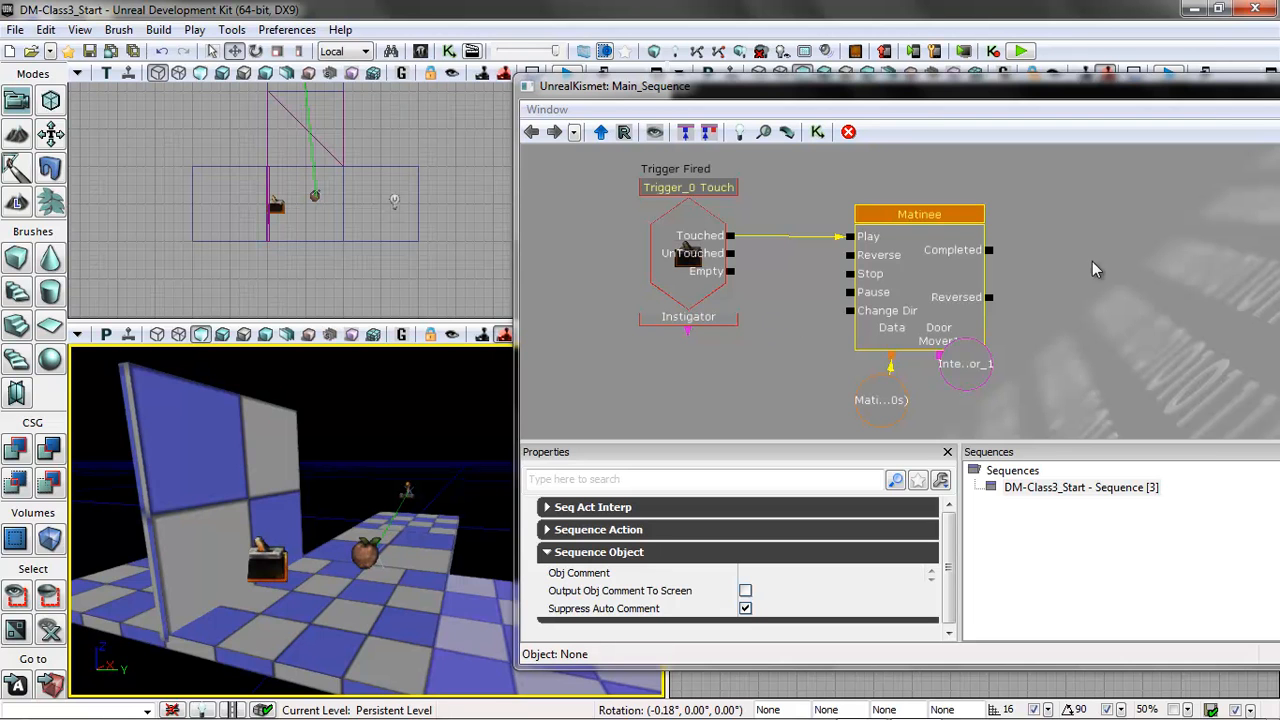
Connect the Matinee's Completed output to its own Reverse input and play-test the door twice by walking toward the trigger.
{"action": "left_click_drag", "start_coordinate": [994, 257], "coordinate": [849, 256]}
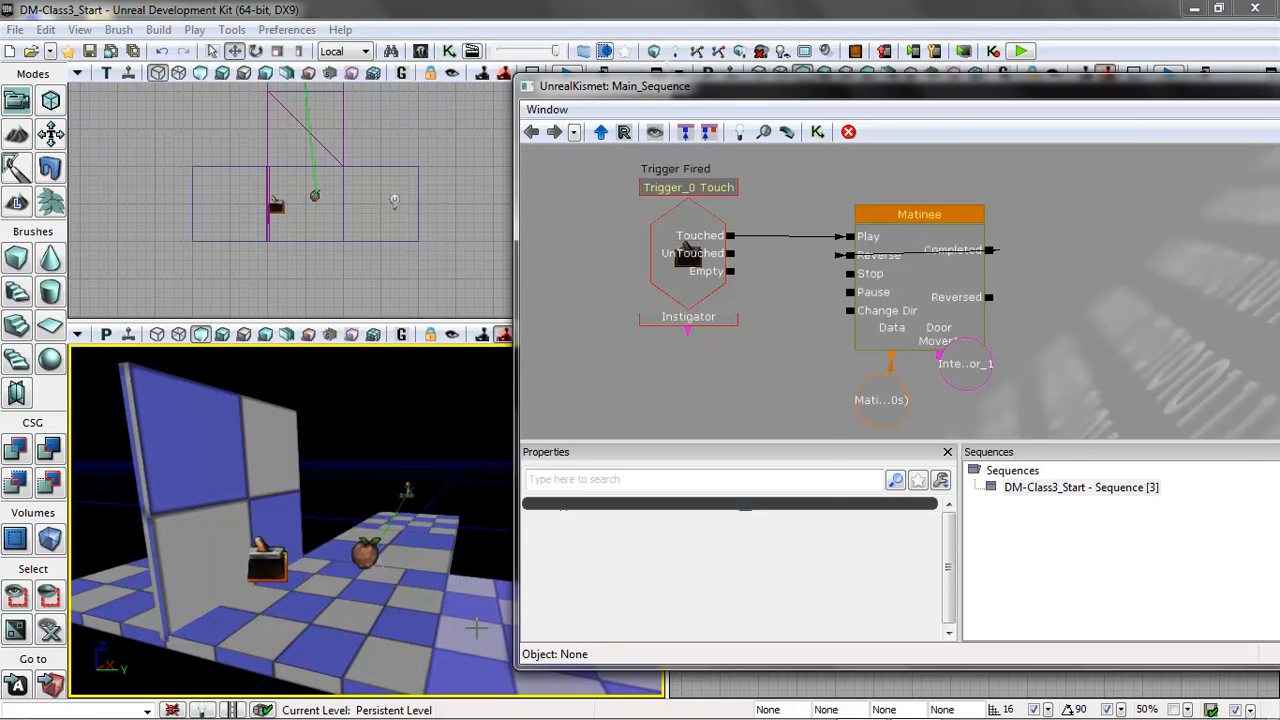
{"action": "right_click", "coordinate": [476, 627]}
{"action": "left_click", "coordinate": [517, 592]}
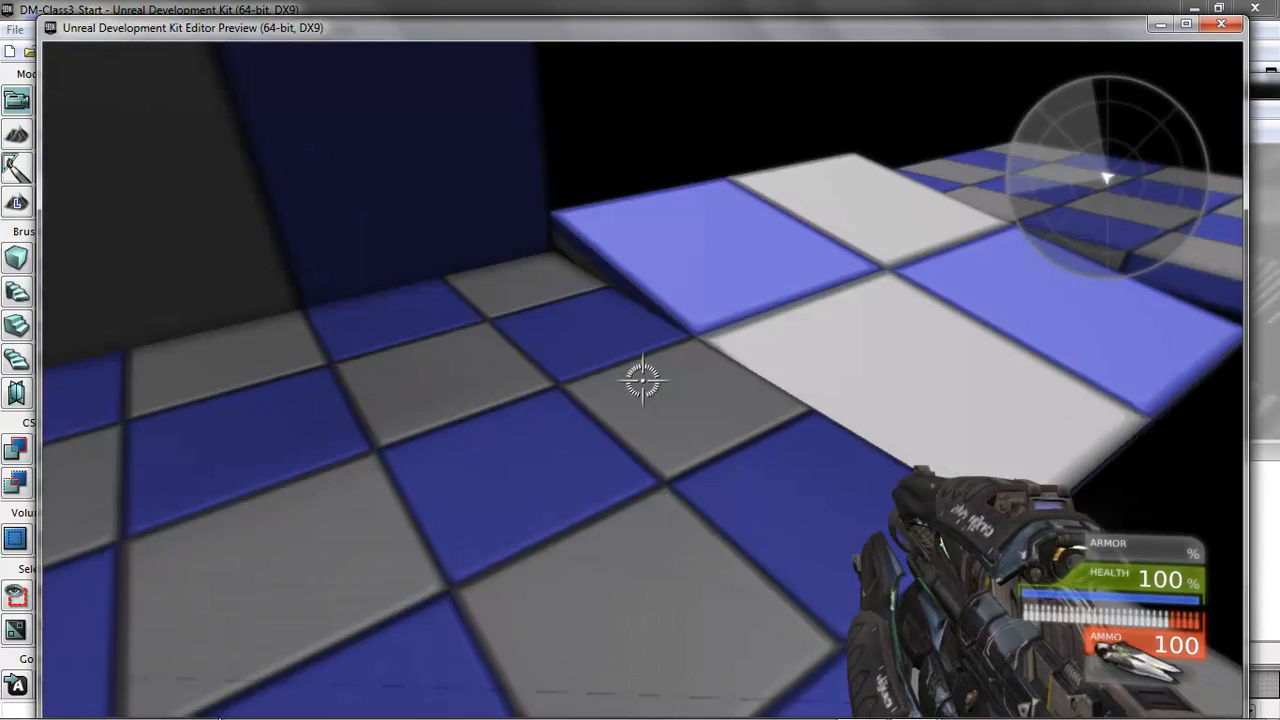
{"action": "key", "text": "w"}
{"action": "key", "text": "w"}
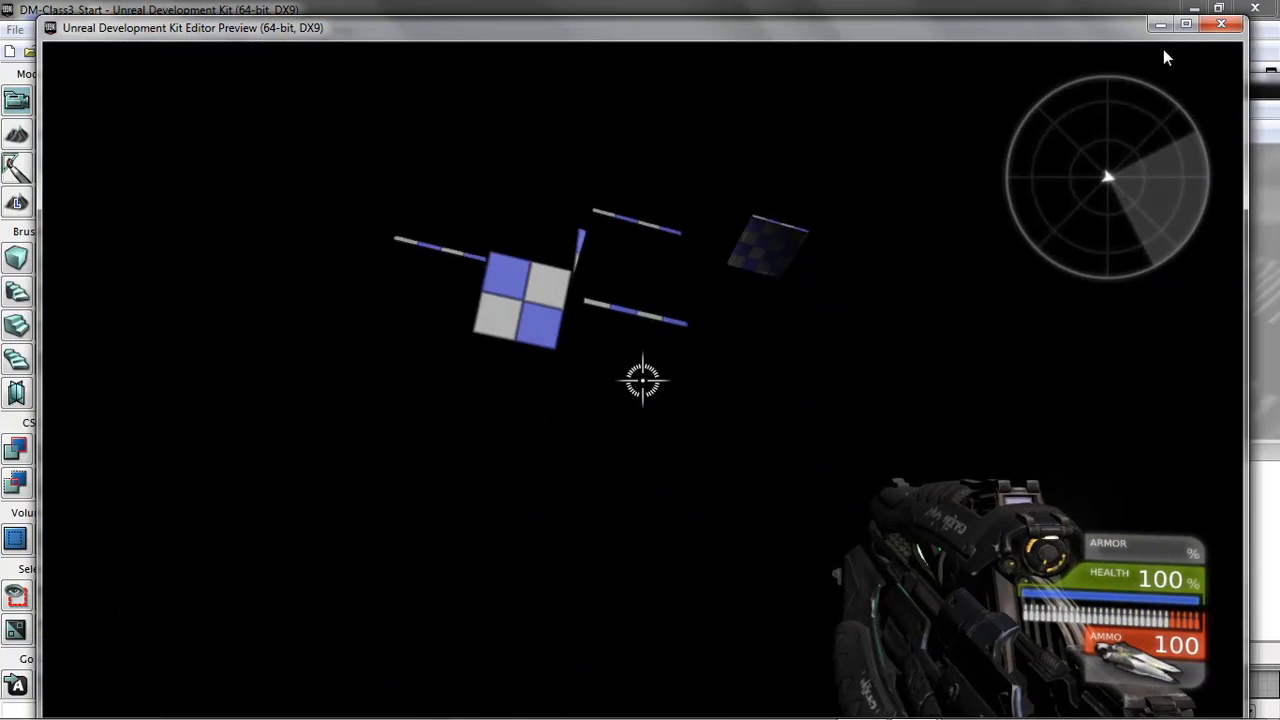
{"action": "key", "text": "Escape"}
{"action": "right_click", "coordinate": [478, 628]}
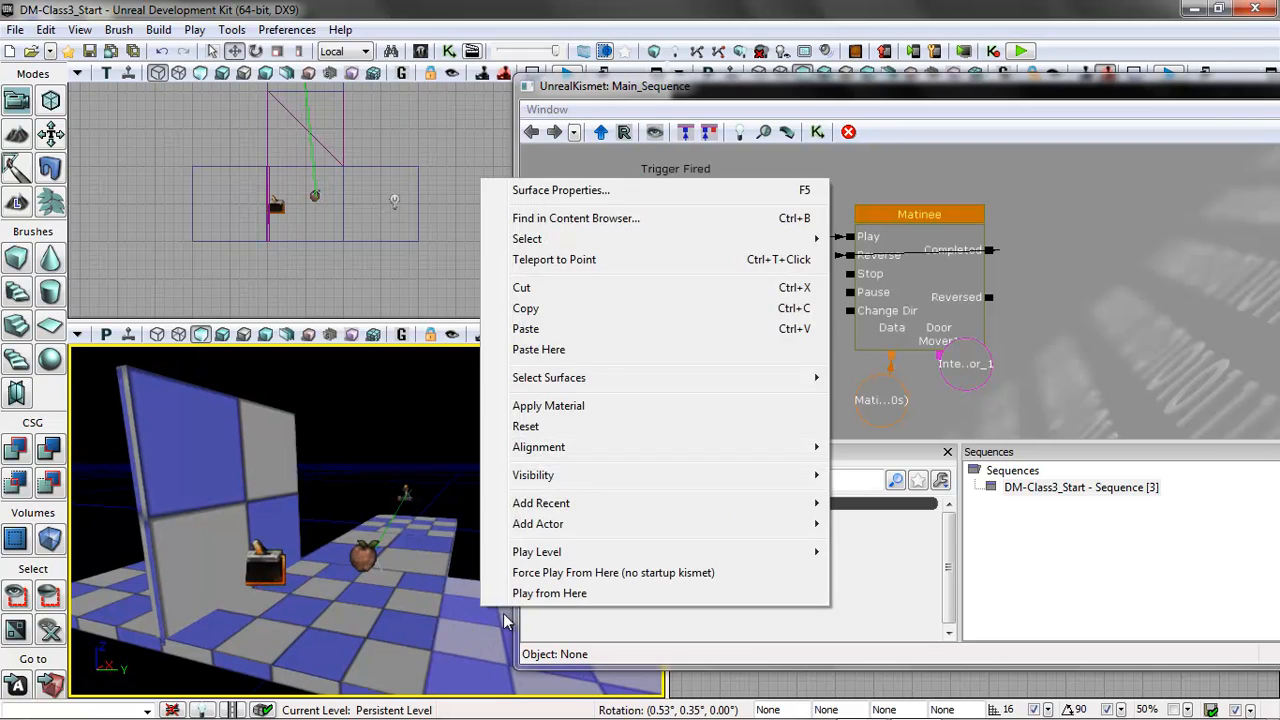
{"action": "left_click", "coordinate": [508, 592]}
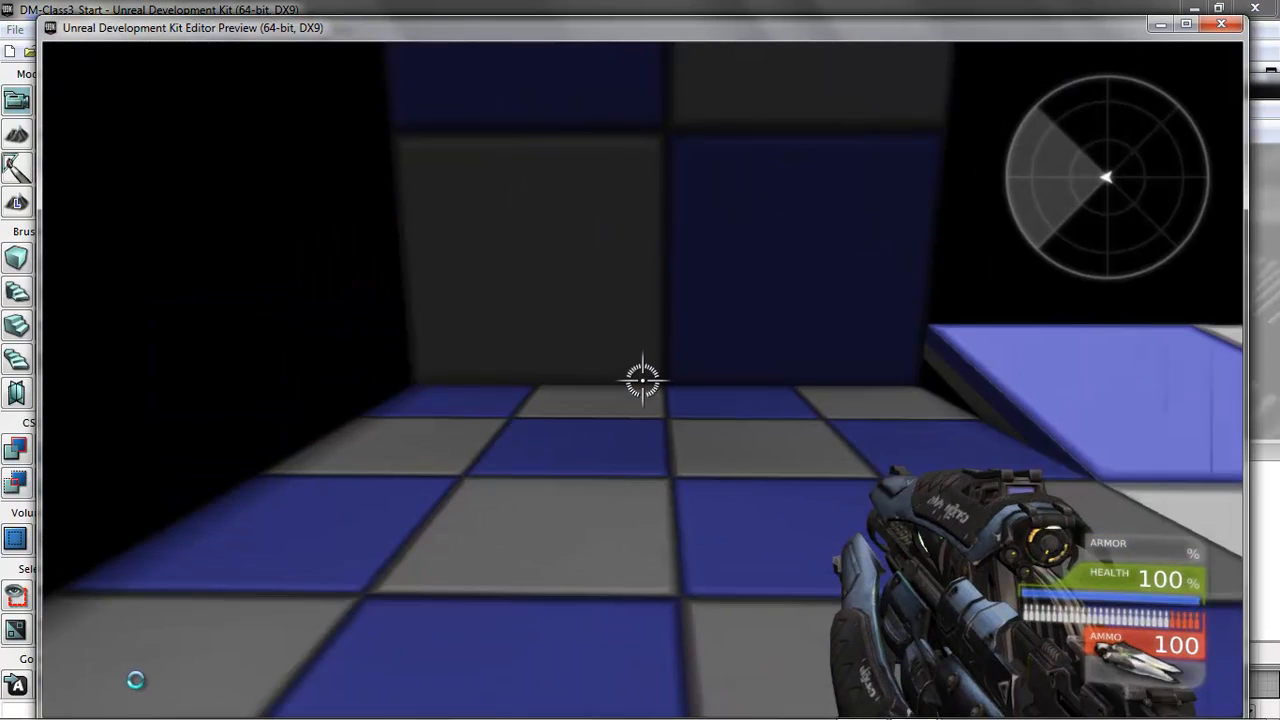
{"action": "key", "text": "w"}
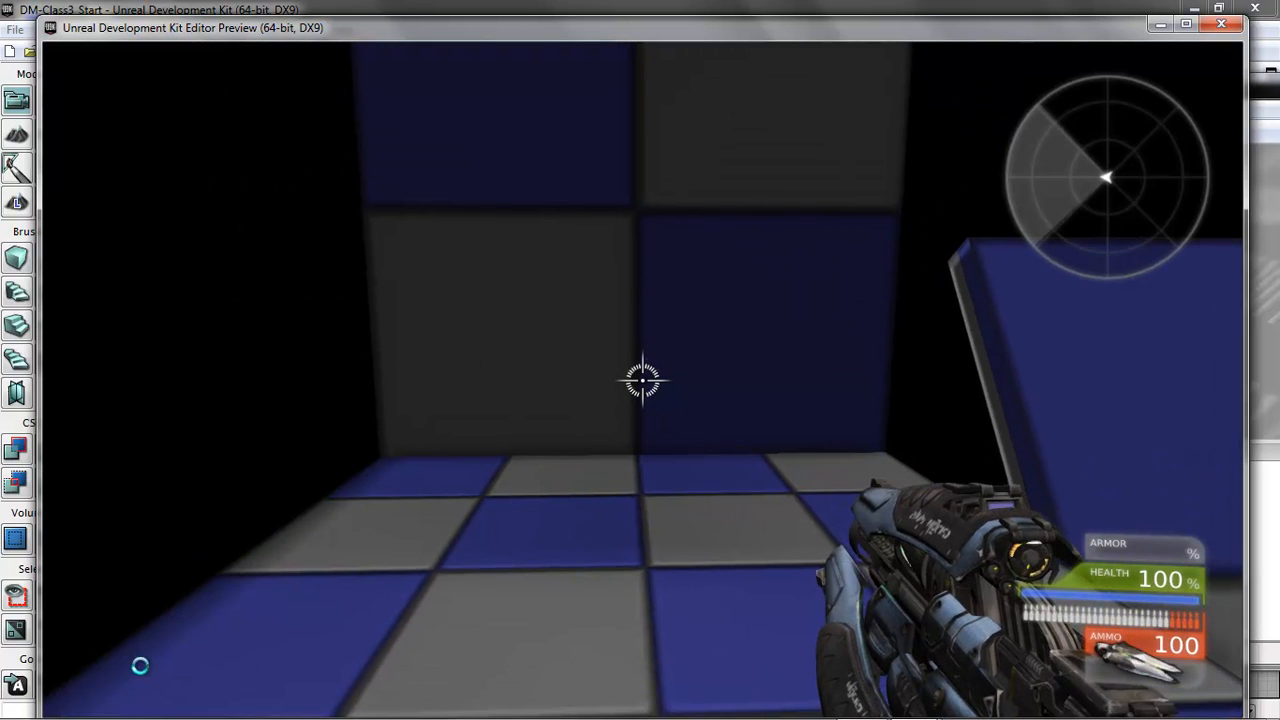
{"action": "key", "text": "w"}
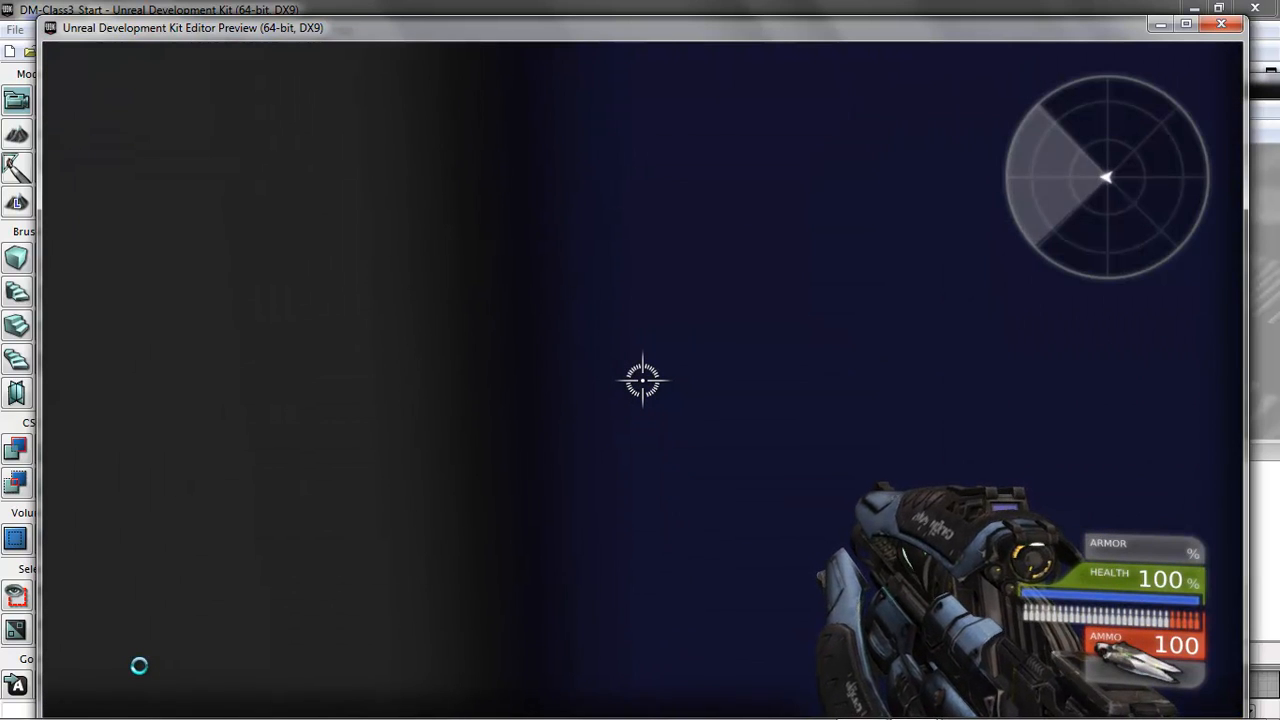
{"action": "key", "text": "Escape"}
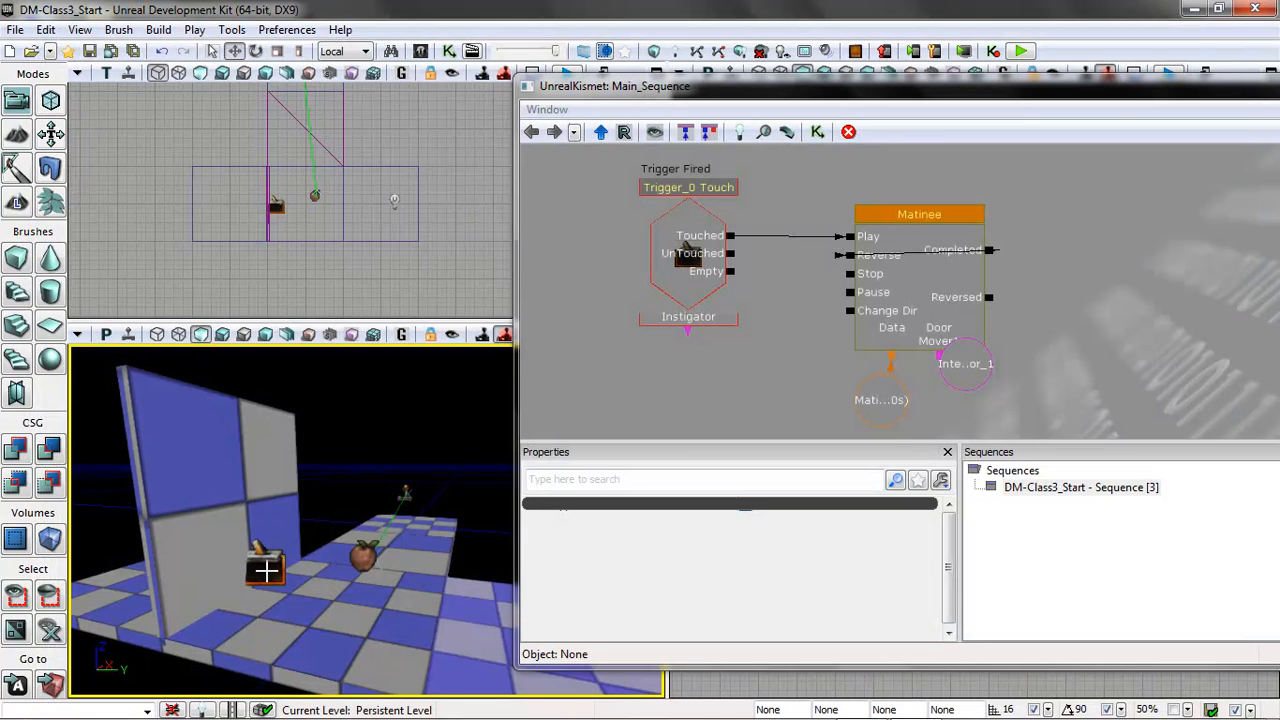
Set the trigger touch event's Max Trigger Count to 0 and its Re Trigger Delay to 2.
{"action": "left_click", "coordinate": [266, 570]}
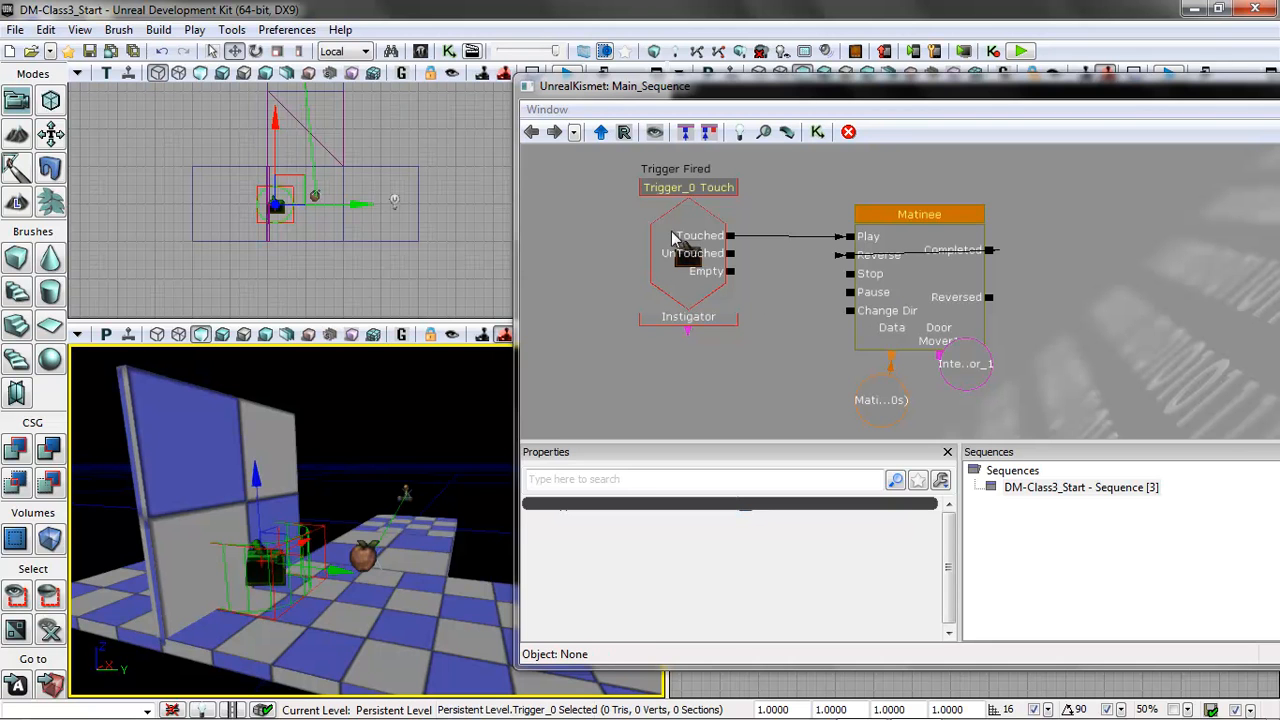
{"action": "left_click", "coordinate": [677, 243]}
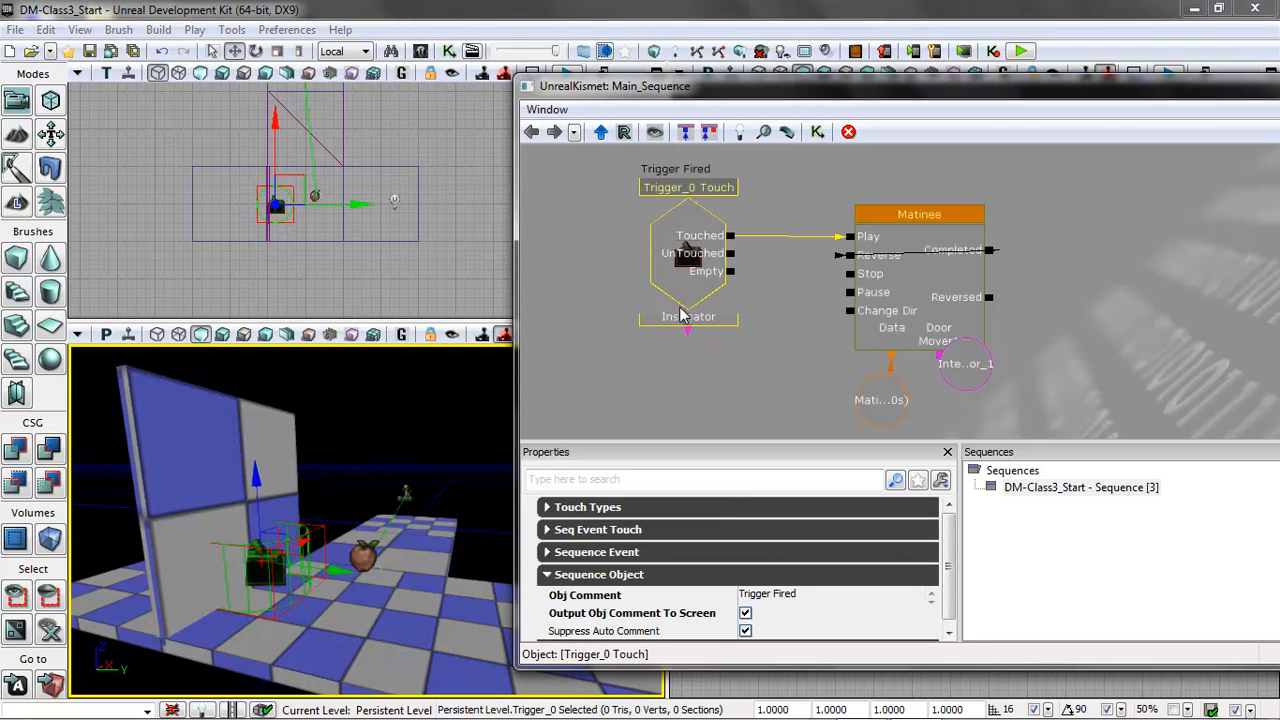
{"action": "left_click", "coordinate": [548, 508]}
{"action": "left_click", "coordinate": [548, 508]}
{"action": "left_click", "coordinate": [549, 530]}
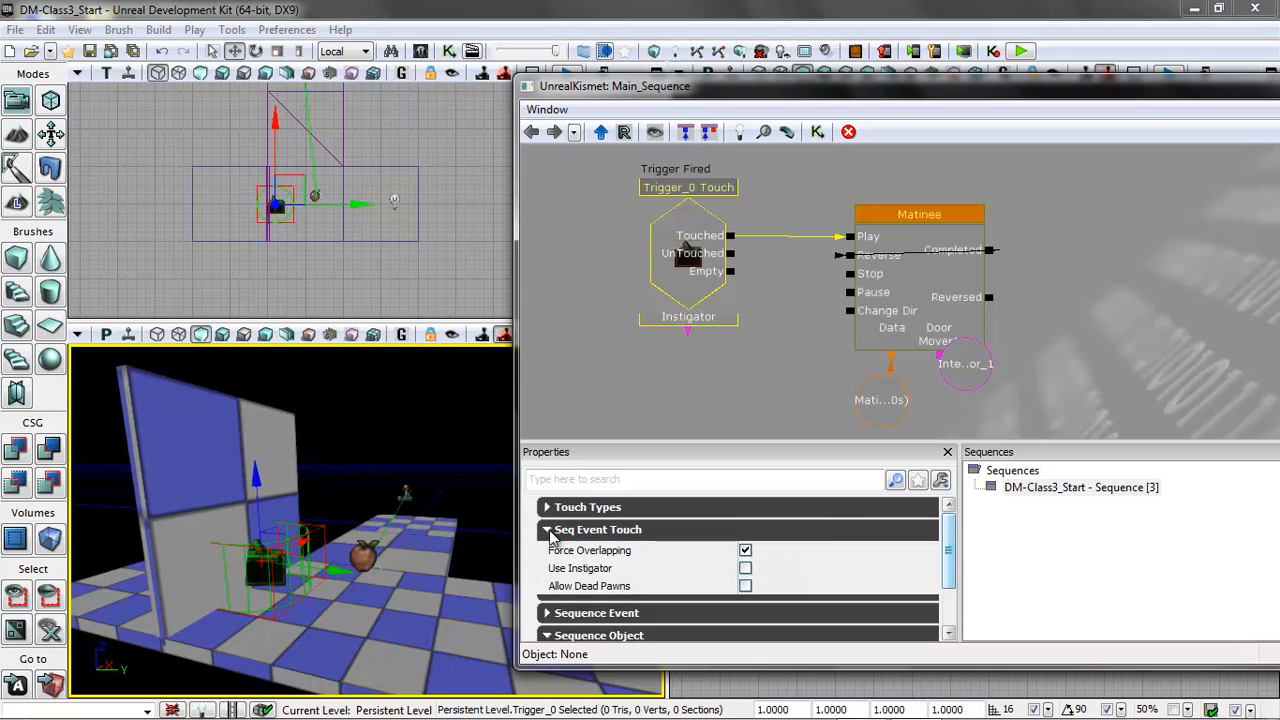
{"action": "left_click", "coordinate": [549, 532]}
{"action": "left_click", "coordinate": [548, 552]}
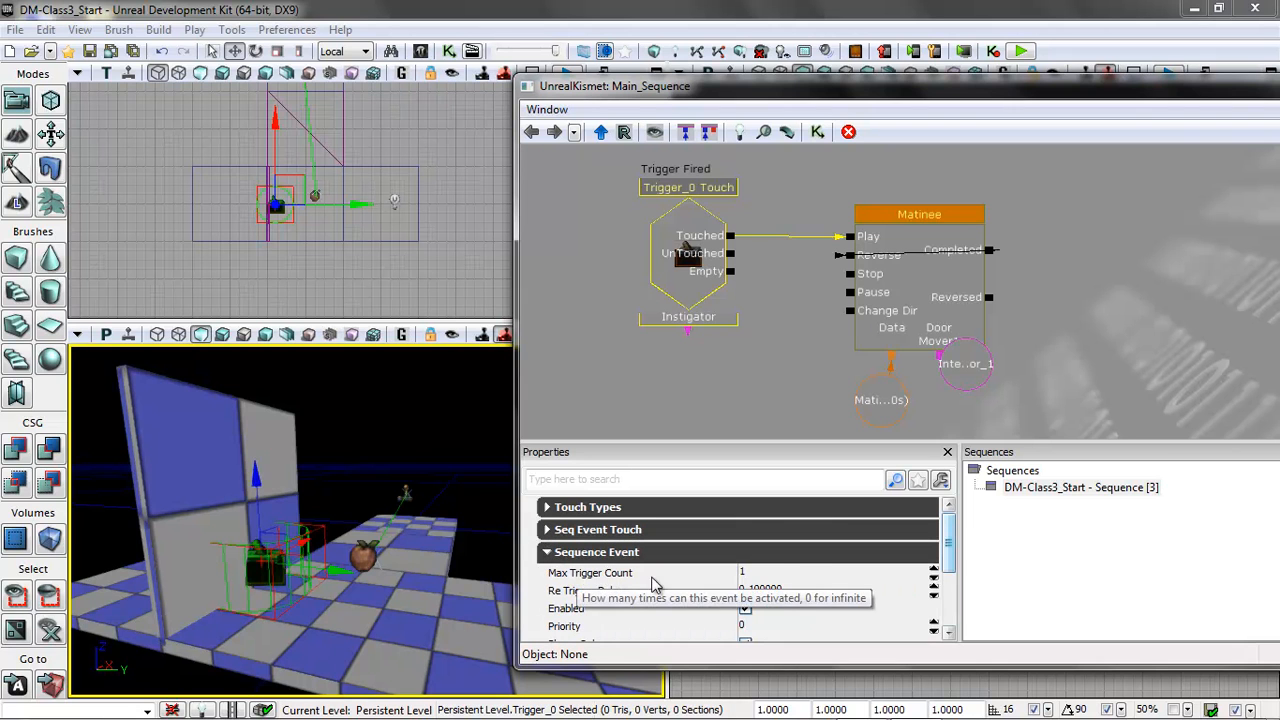
{"action": "left_click", "coordinate": [774, 573]}
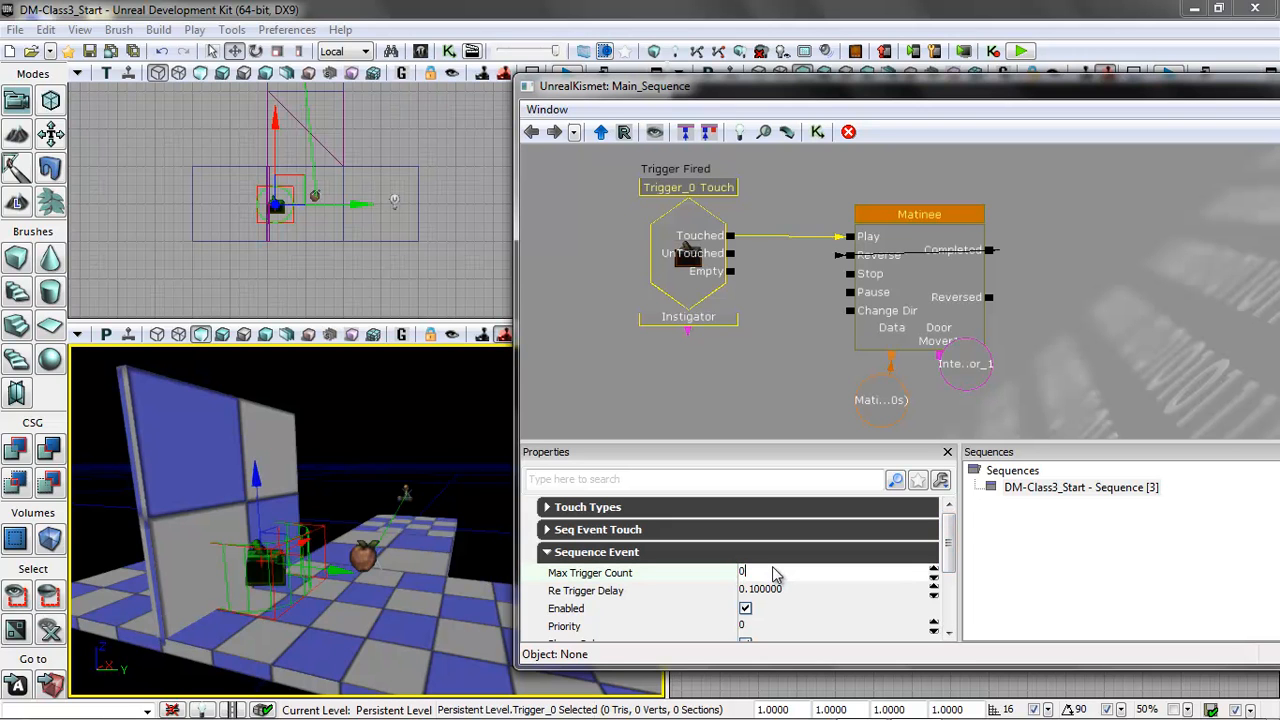
{"action": "left_click", "coordinate": [826, 590]}
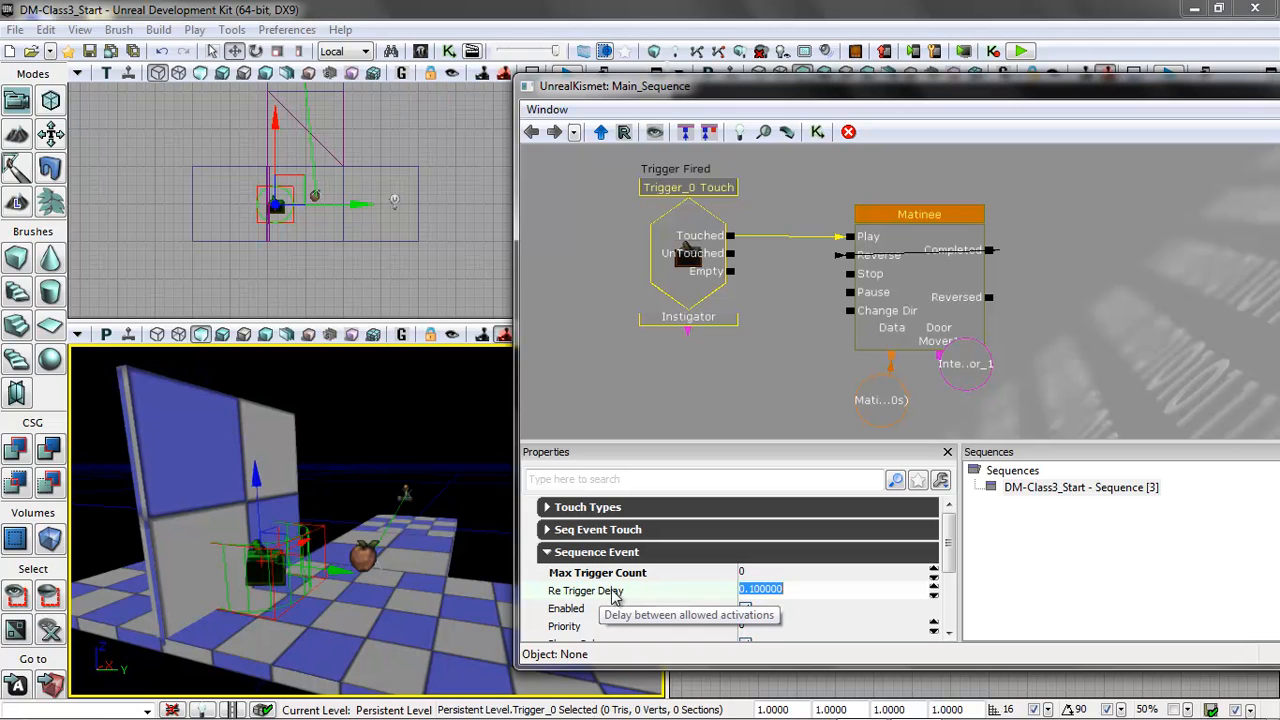
{"action": "type", "text": "1"}
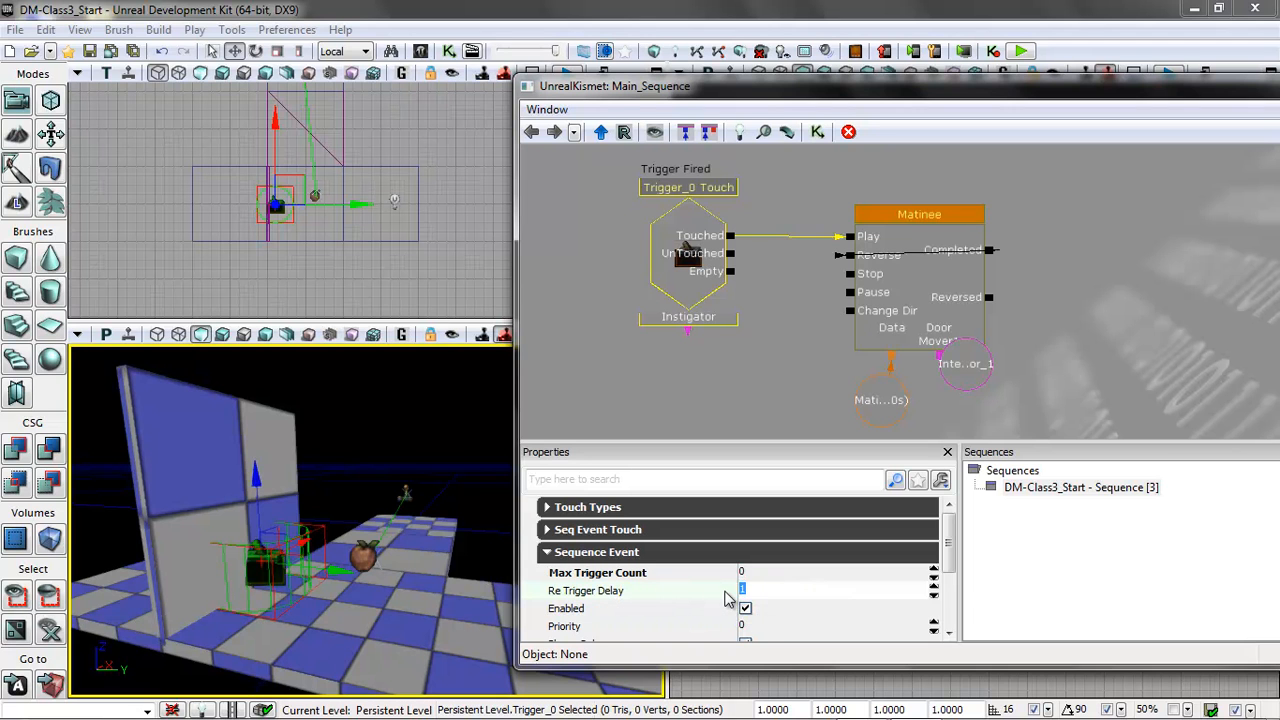
{"action": "left_click", "coordinate": [778, 573]}
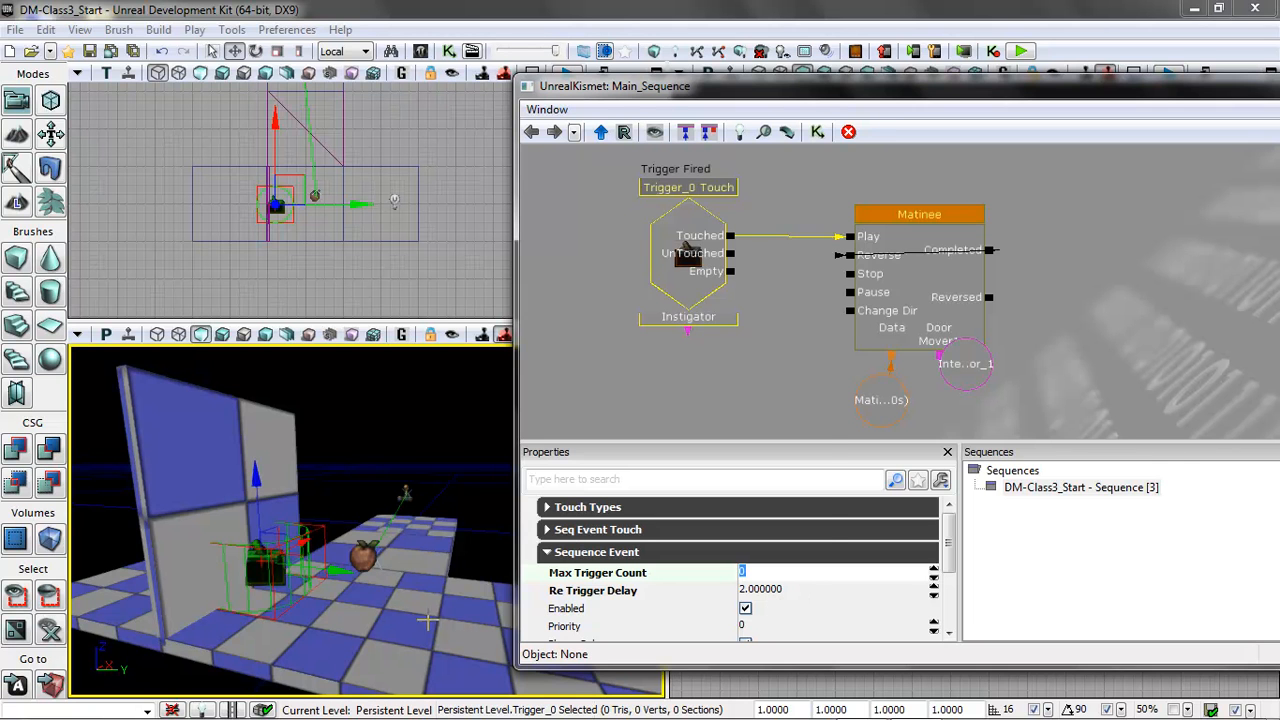
Play-test the repeatable trigger from the platform by walking into it and backing away from the door.
{"action": "right_click", "coordinate": [481, 602]}
{"action": "left_click", "coordinate": [522, 584]}
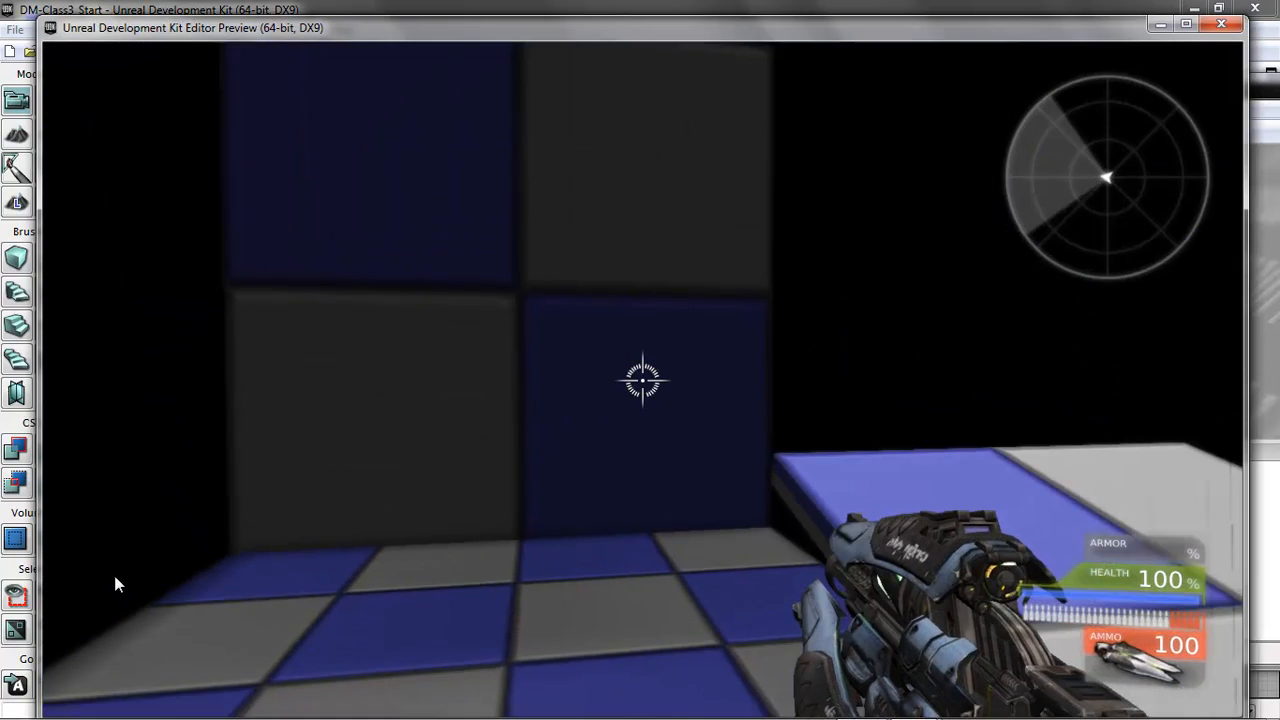
{"action": "key", "text": "w"}
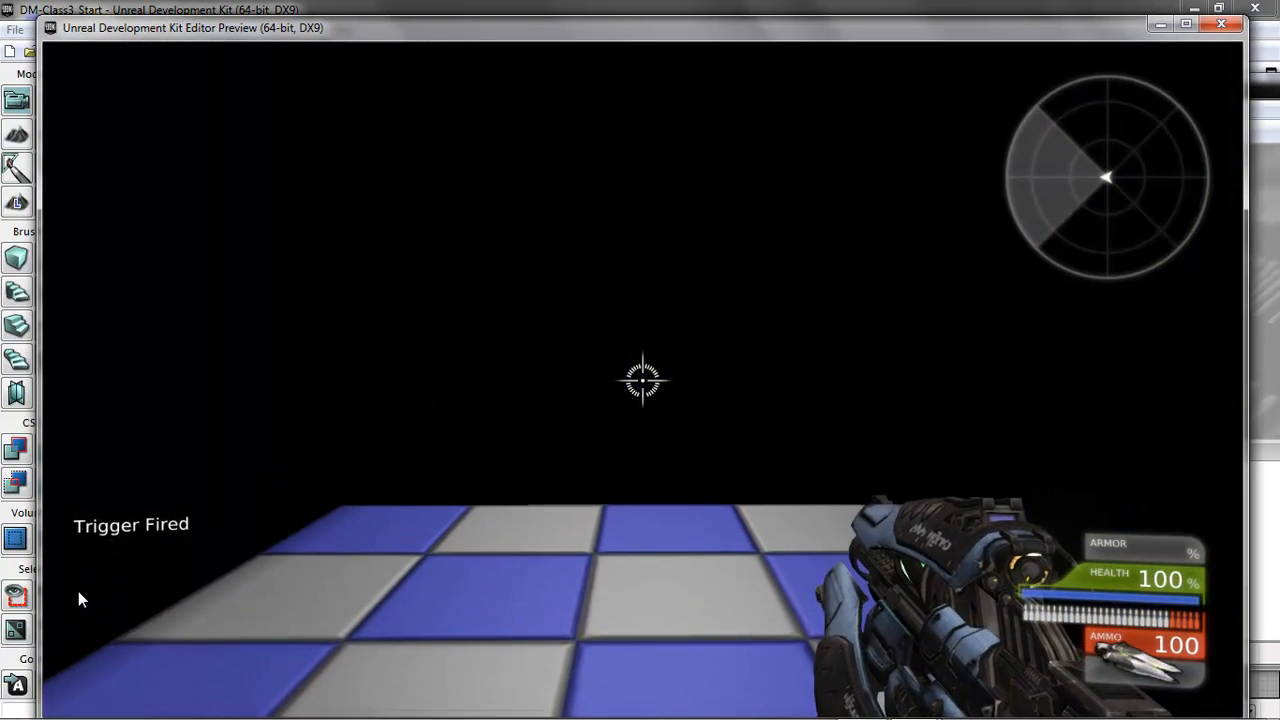
{"action": "key", "text": "s"}
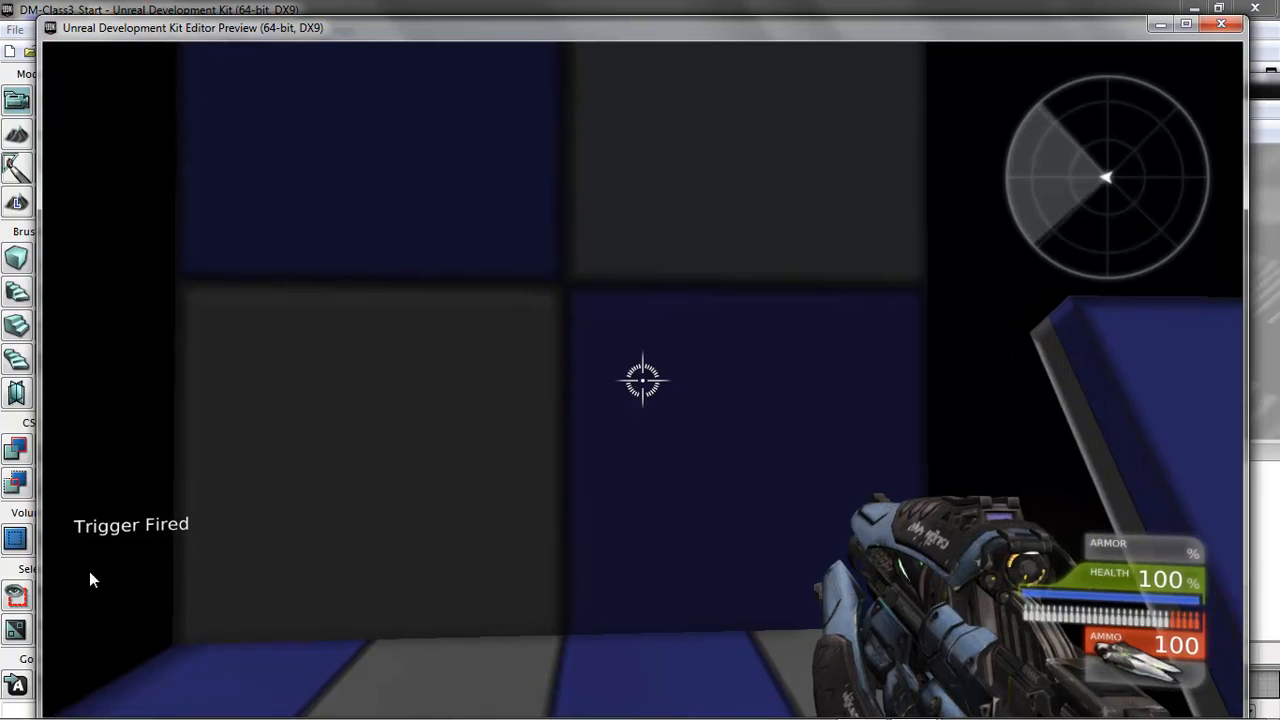
{"action": "key", "text": "Escape"}
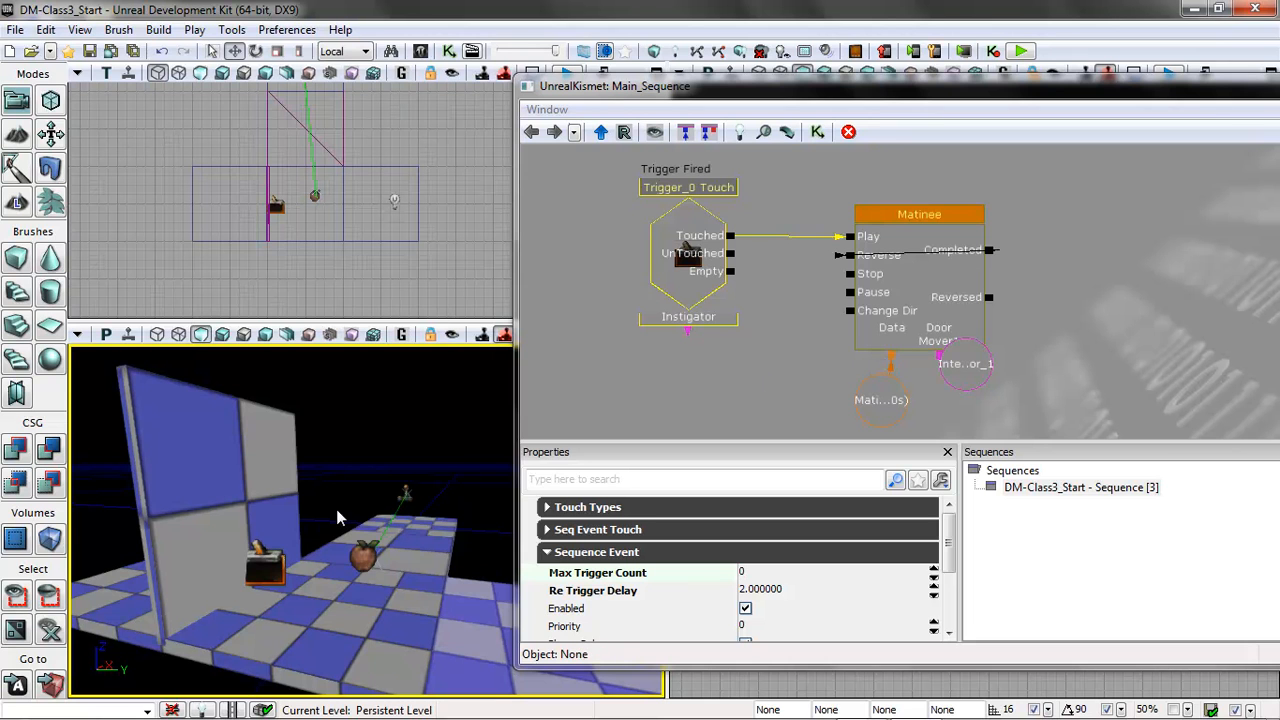
Break the Matinee's Completed-to-Reverse link and connect the trigger event's UnTouched output to the Reverse input.
{"action": "left_click", "coordinate": [792, 599]}
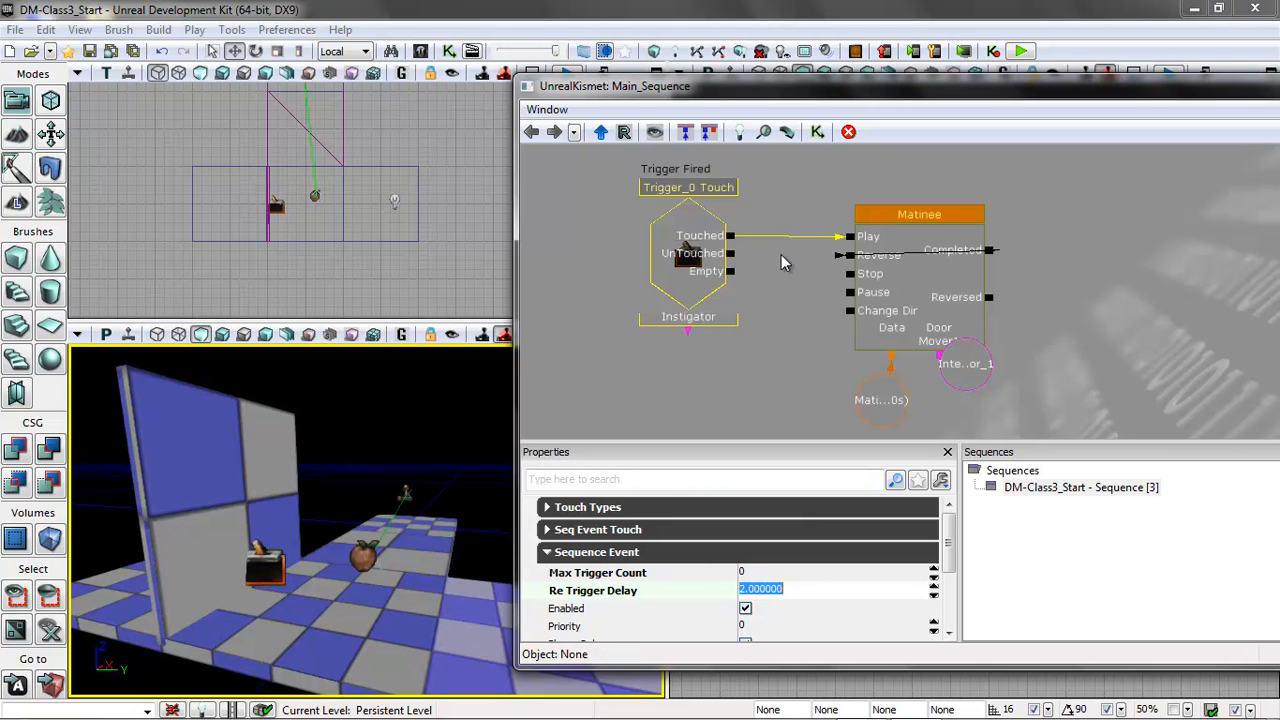
{"action": "right_click", "coordinate": [990, 249]}
{"action": "mouse_move", "coordinate": [1028, 257]}
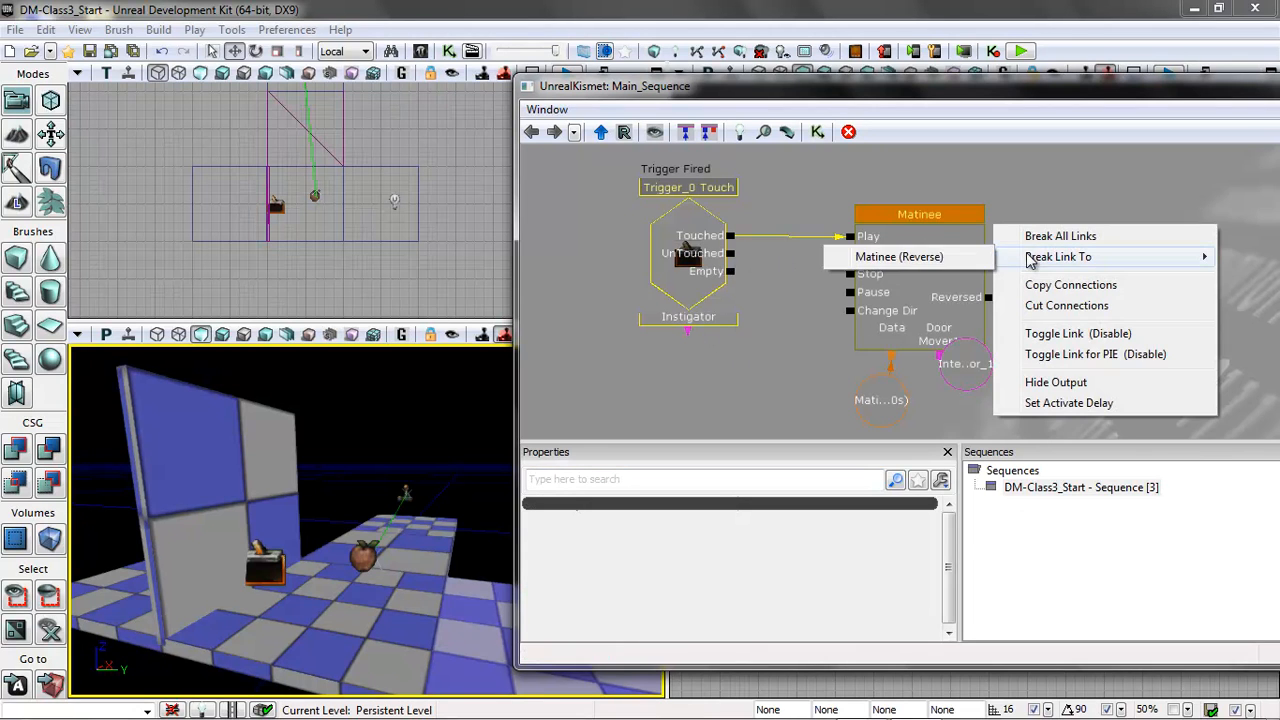
{"action": "left_click", "coordinate": [929, 256]}
{"action": "left_click_drag", "start_coordinate": [731, 254], "coordinate": [849, 255]}
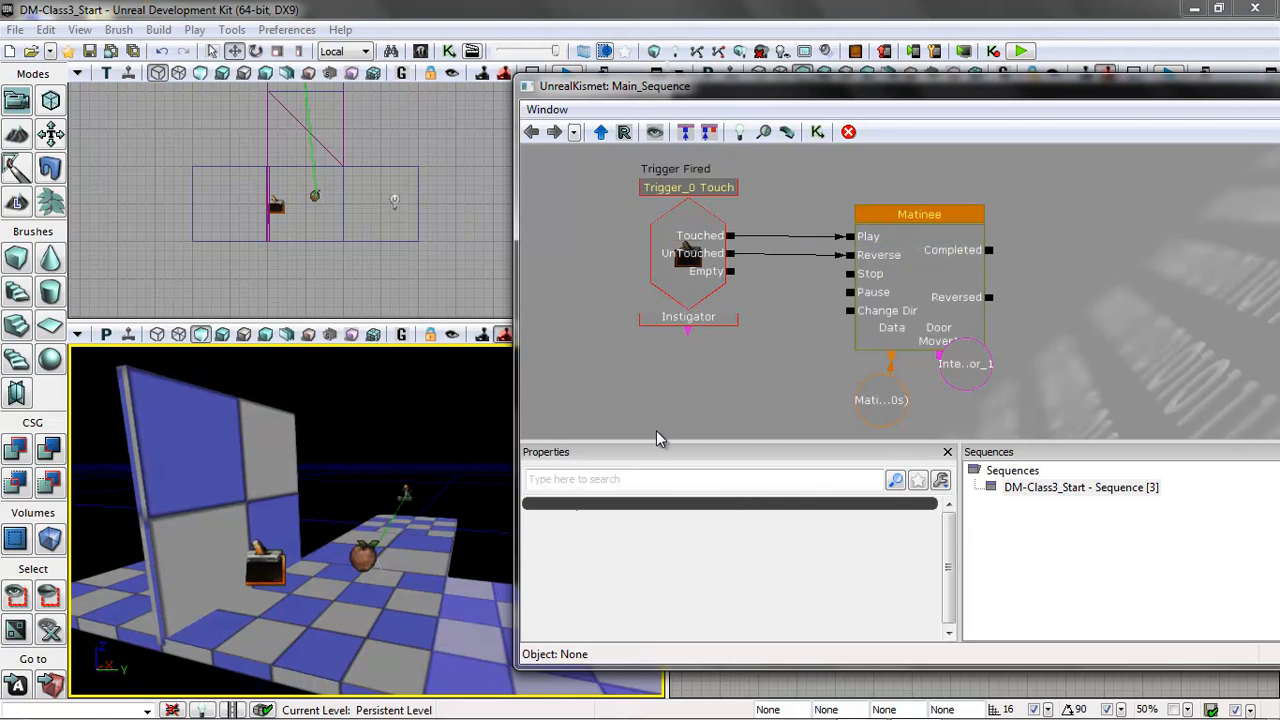
Play-test the door with the UnTouched link by entering and leaving the trigger area.
{"action": "right_click", "coordinate": [480, 623]}
{"action": "left_click", "coordinate": [500, 592]}
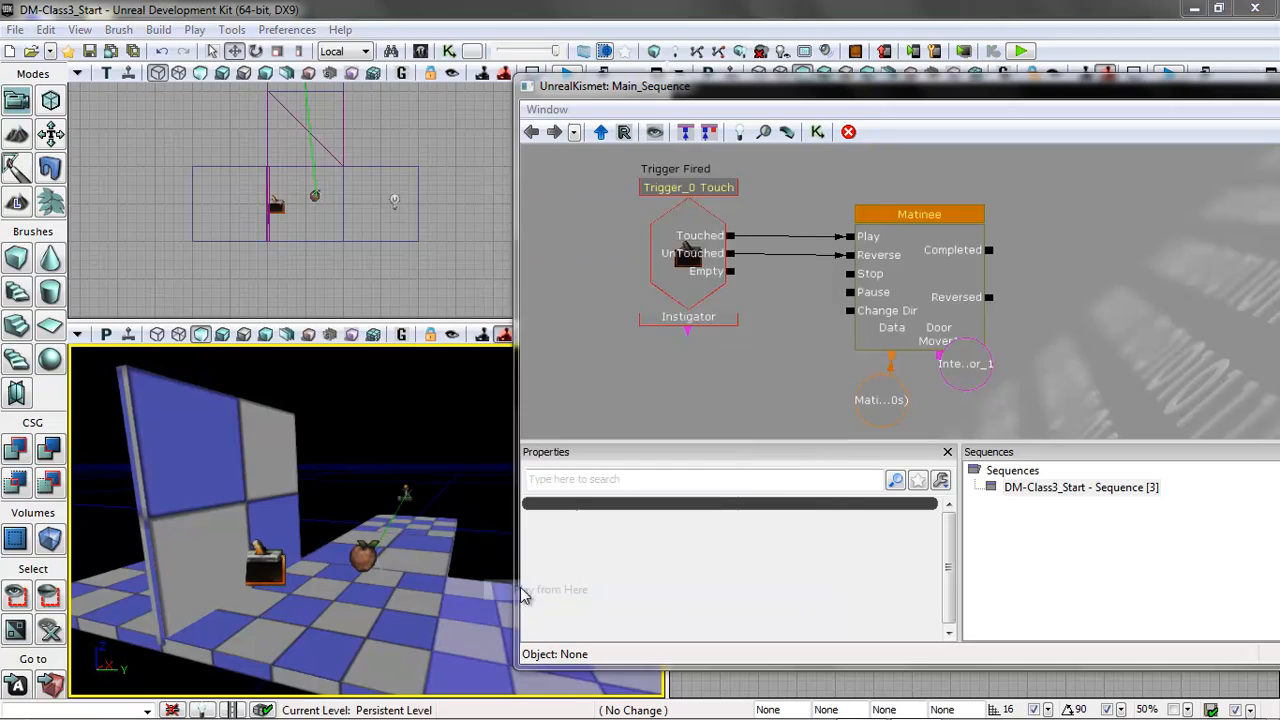
{"action": "key", "text": "w"}
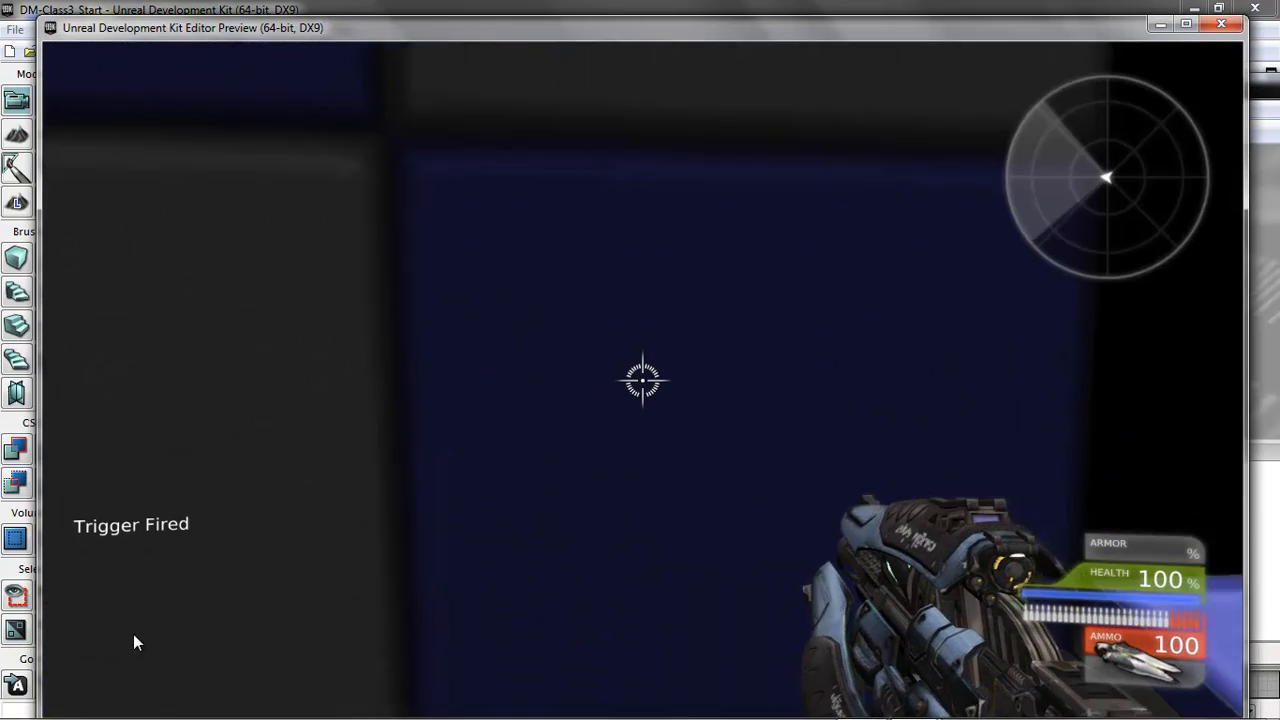
{"action": "key", "text": "s"}
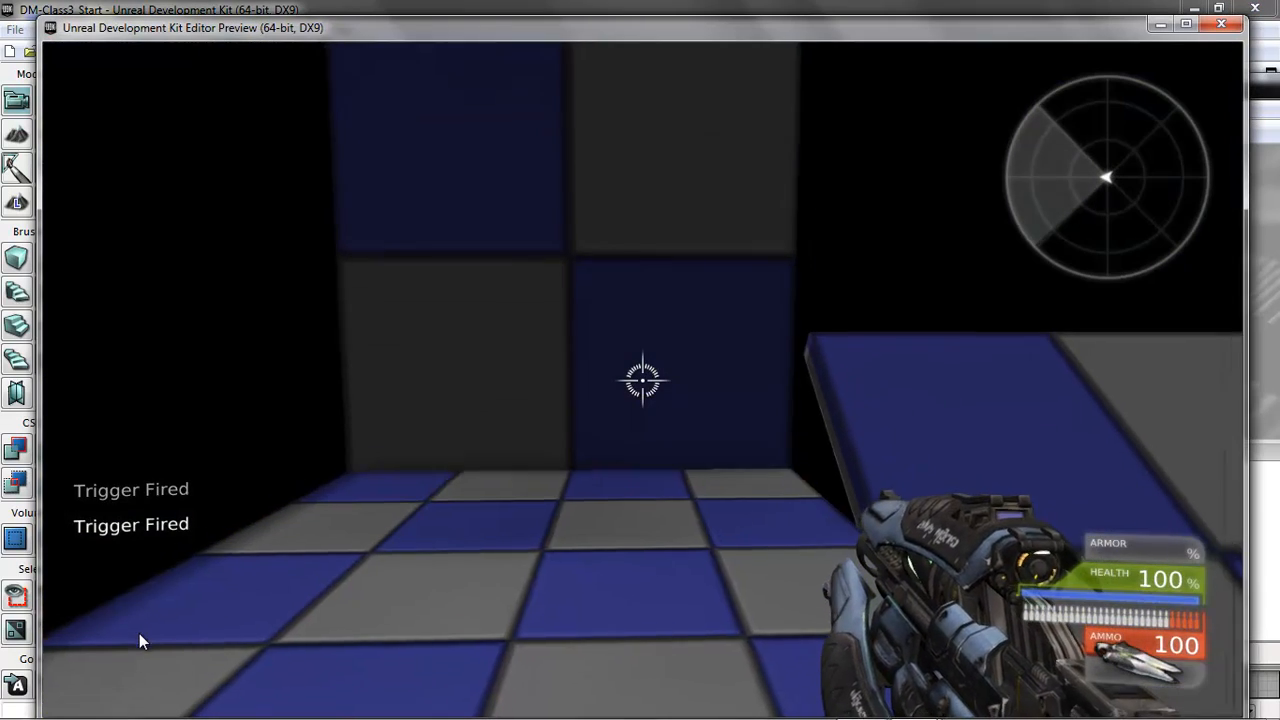
{"action": "key", "text": "Escape"}
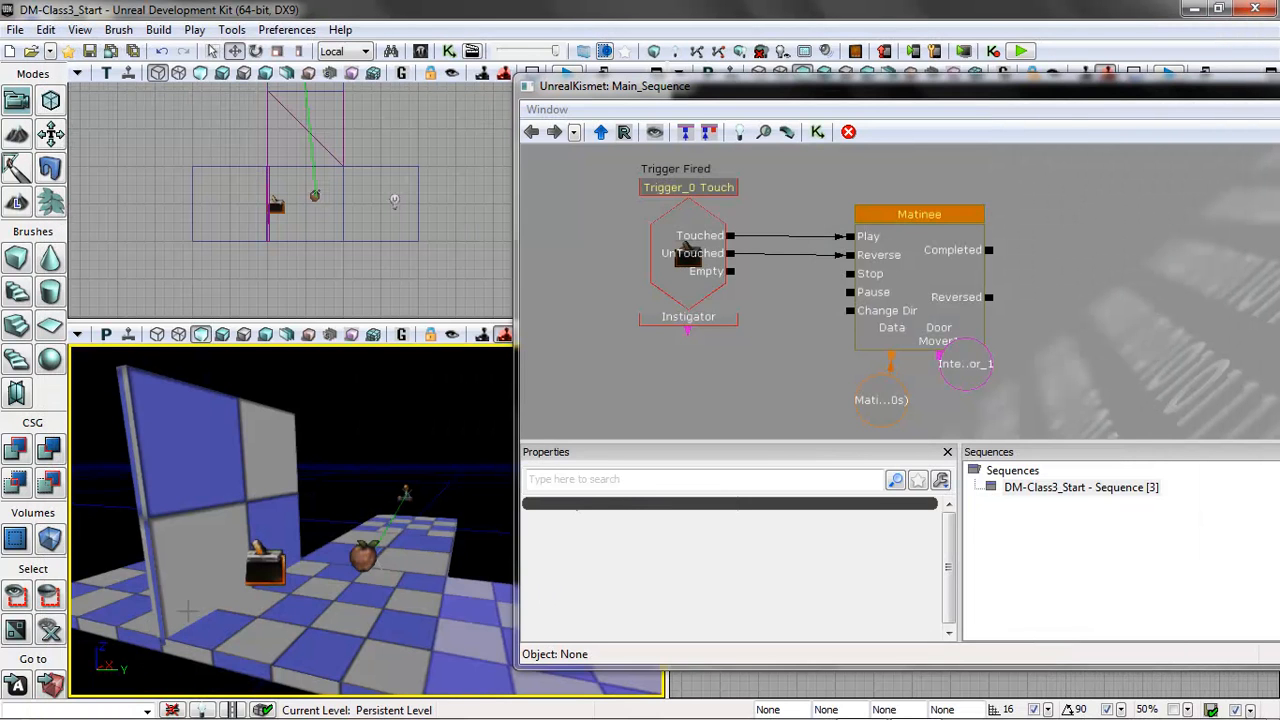
Move the InterpActor_1 variable slightly lower beneath the Matinee's DoorMover1 connector.
{"action": "left_click", "coordinate": [966, 380]}
{"action": "left_click_drag", "start_coordinate": [970, 364], "coordinate": [1036, 372]}
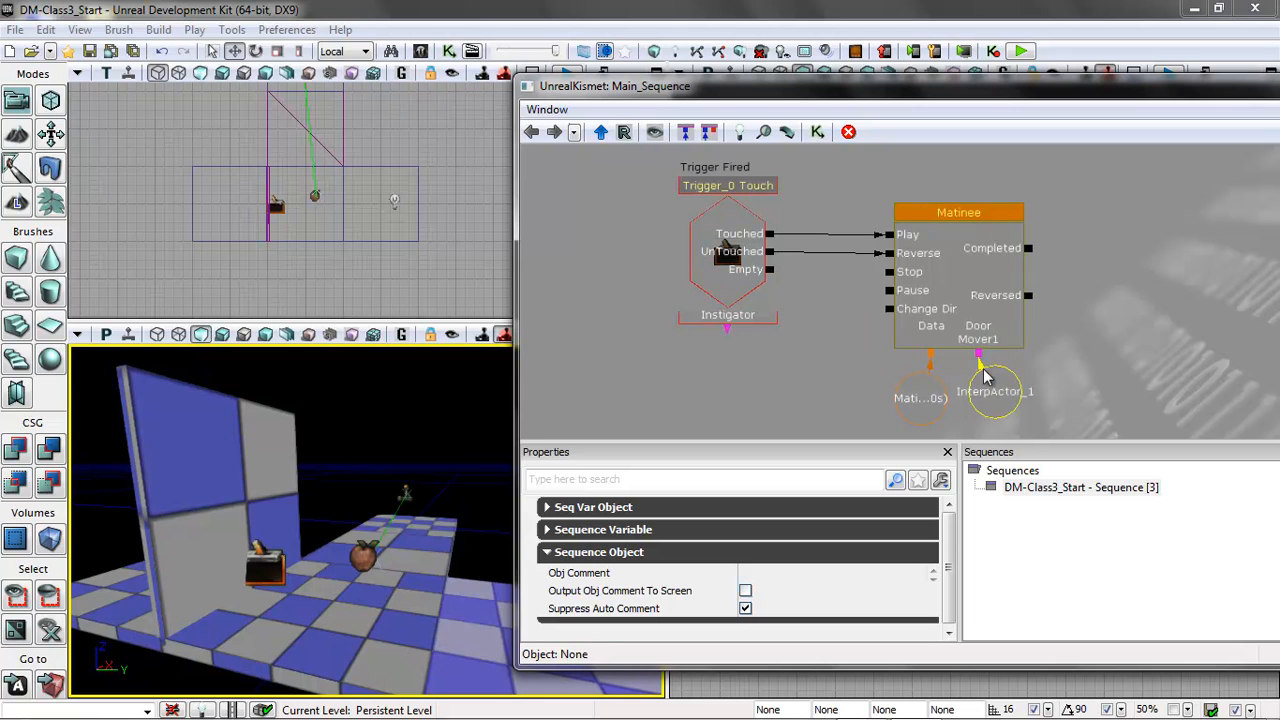
{"action": "left_click_drag", "start_coordinate": [824, 361], "coordinate": [773, 355]}
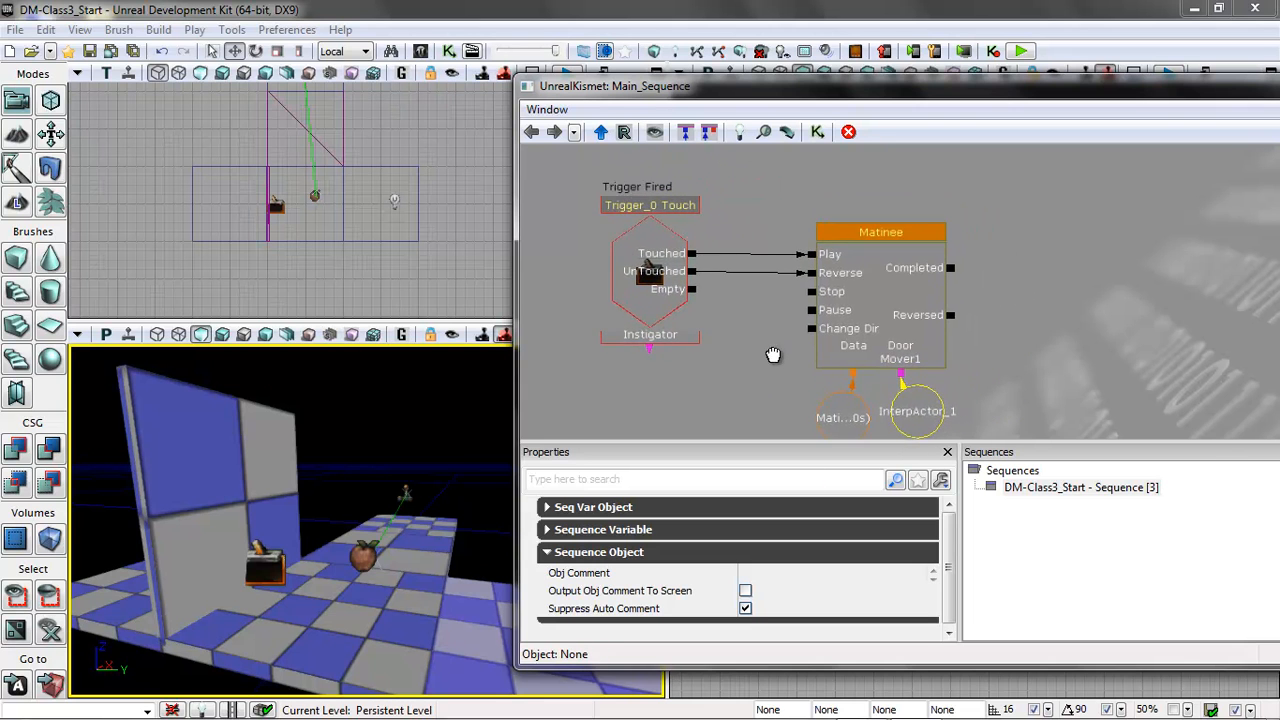
Open the Content Browser and filter the assets to Sound Cues instead of Static Meshes.
{"action": "left_click", "coordinate": [79, 29]}
{"action": "mouse_move", "coordinate": [86, 50]}
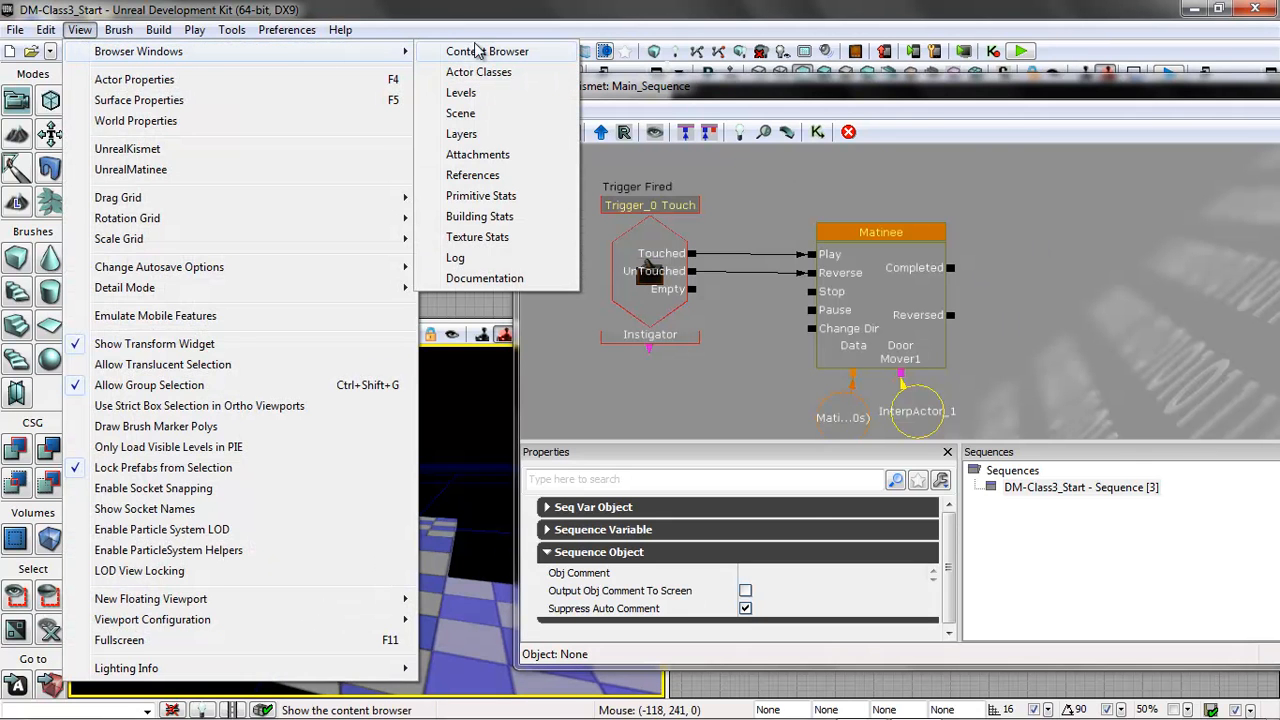
{"action": "left_click", "coordinate": [474, 57]}
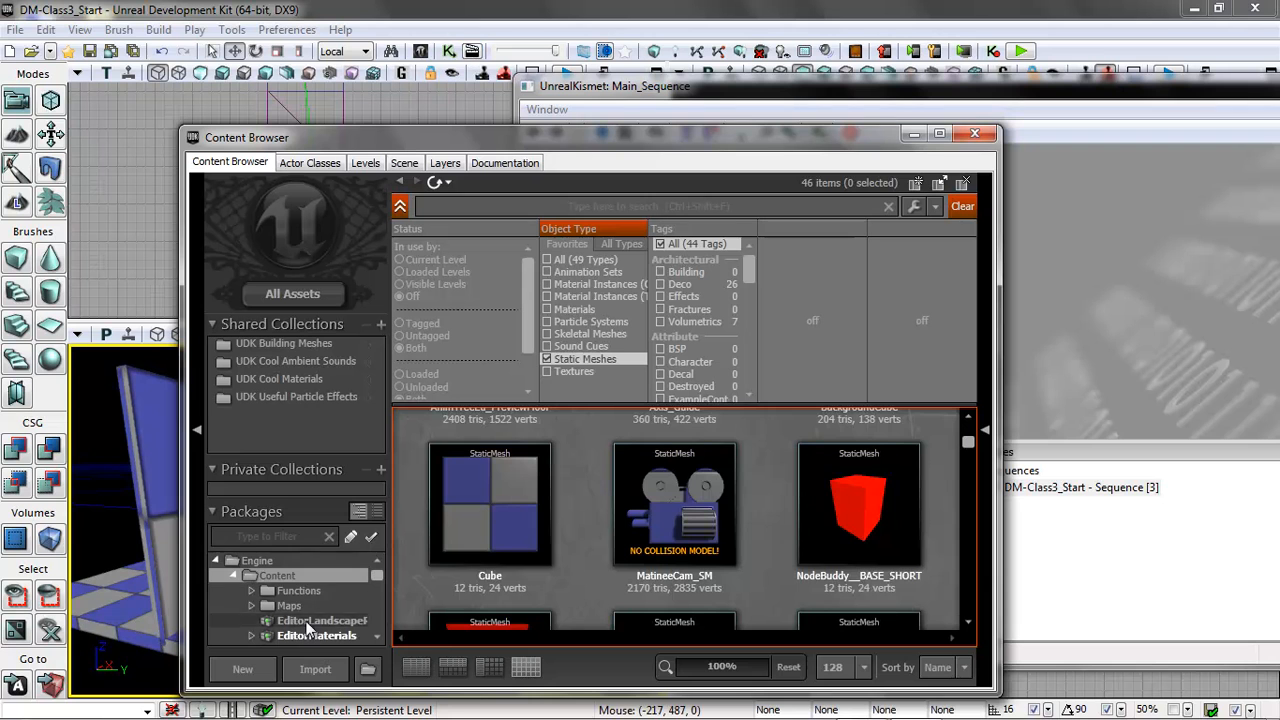
{"action": "left_click", "coordinate": [547, 361]}
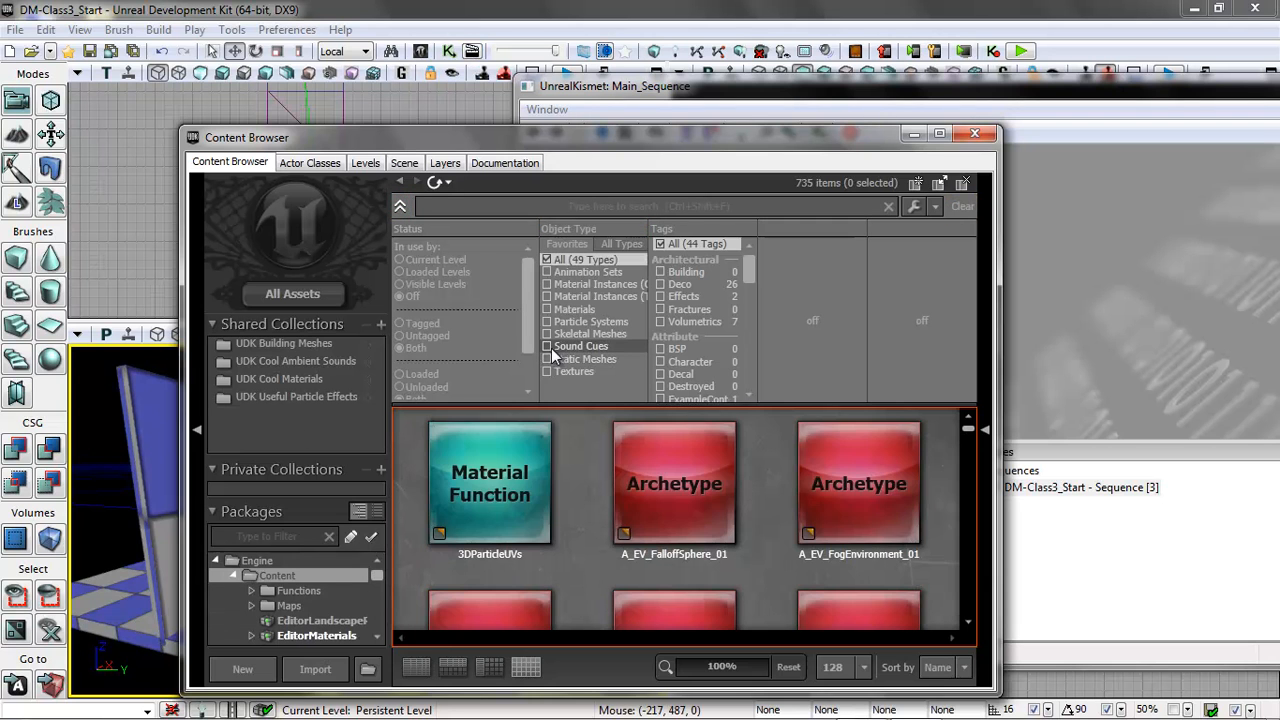
{"action": "left_click", "coordinate": [546, 346]}
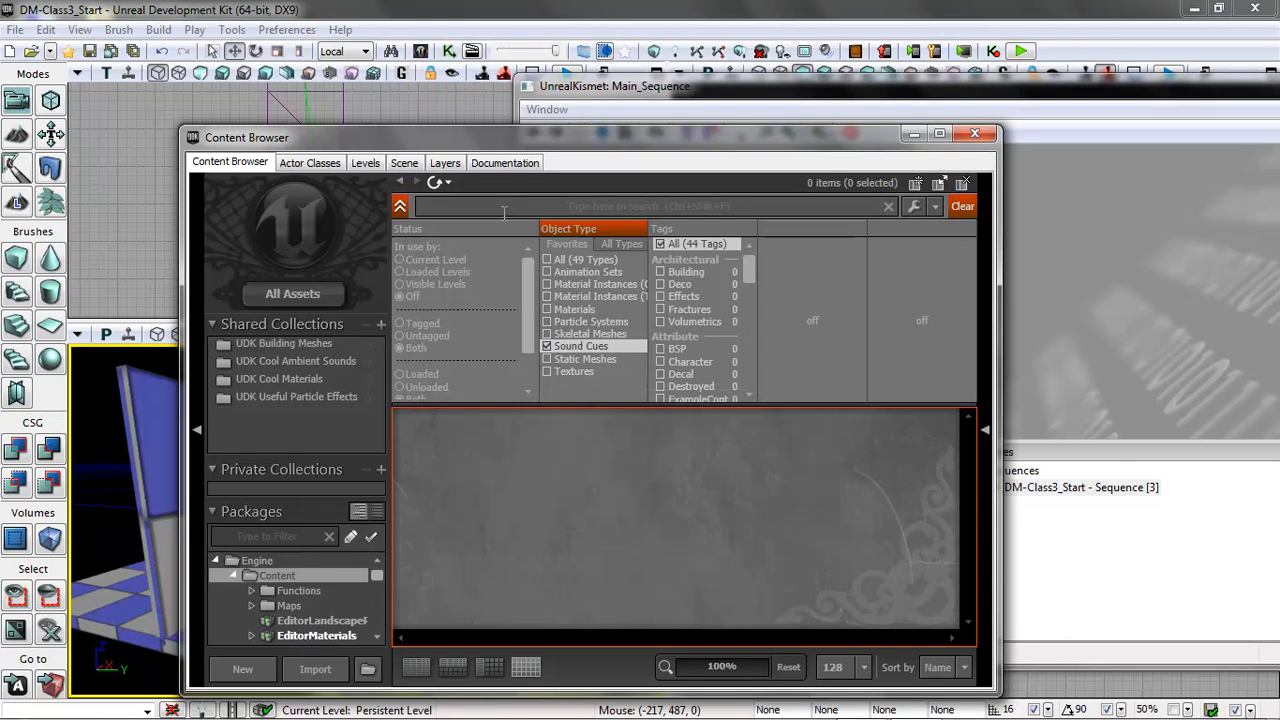